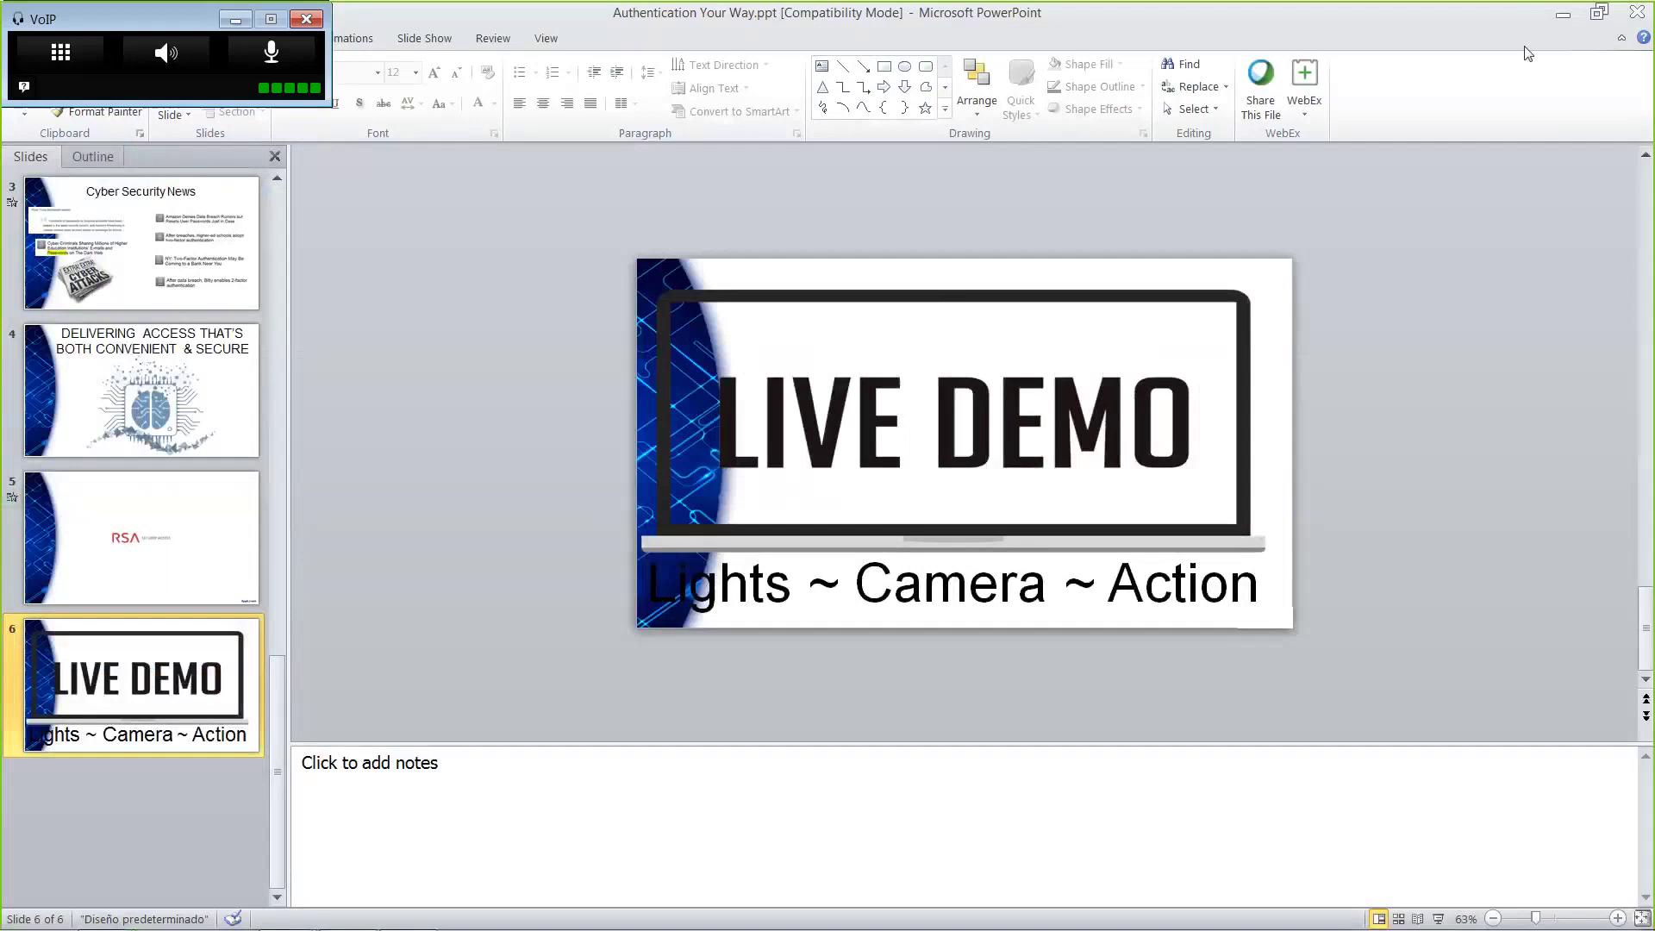
# Switch from the PowerPoint Live Demo slide to the RSA SecurID Access sign-in page in Chrome
pyautogui.hotkey('alt', 'Tab')
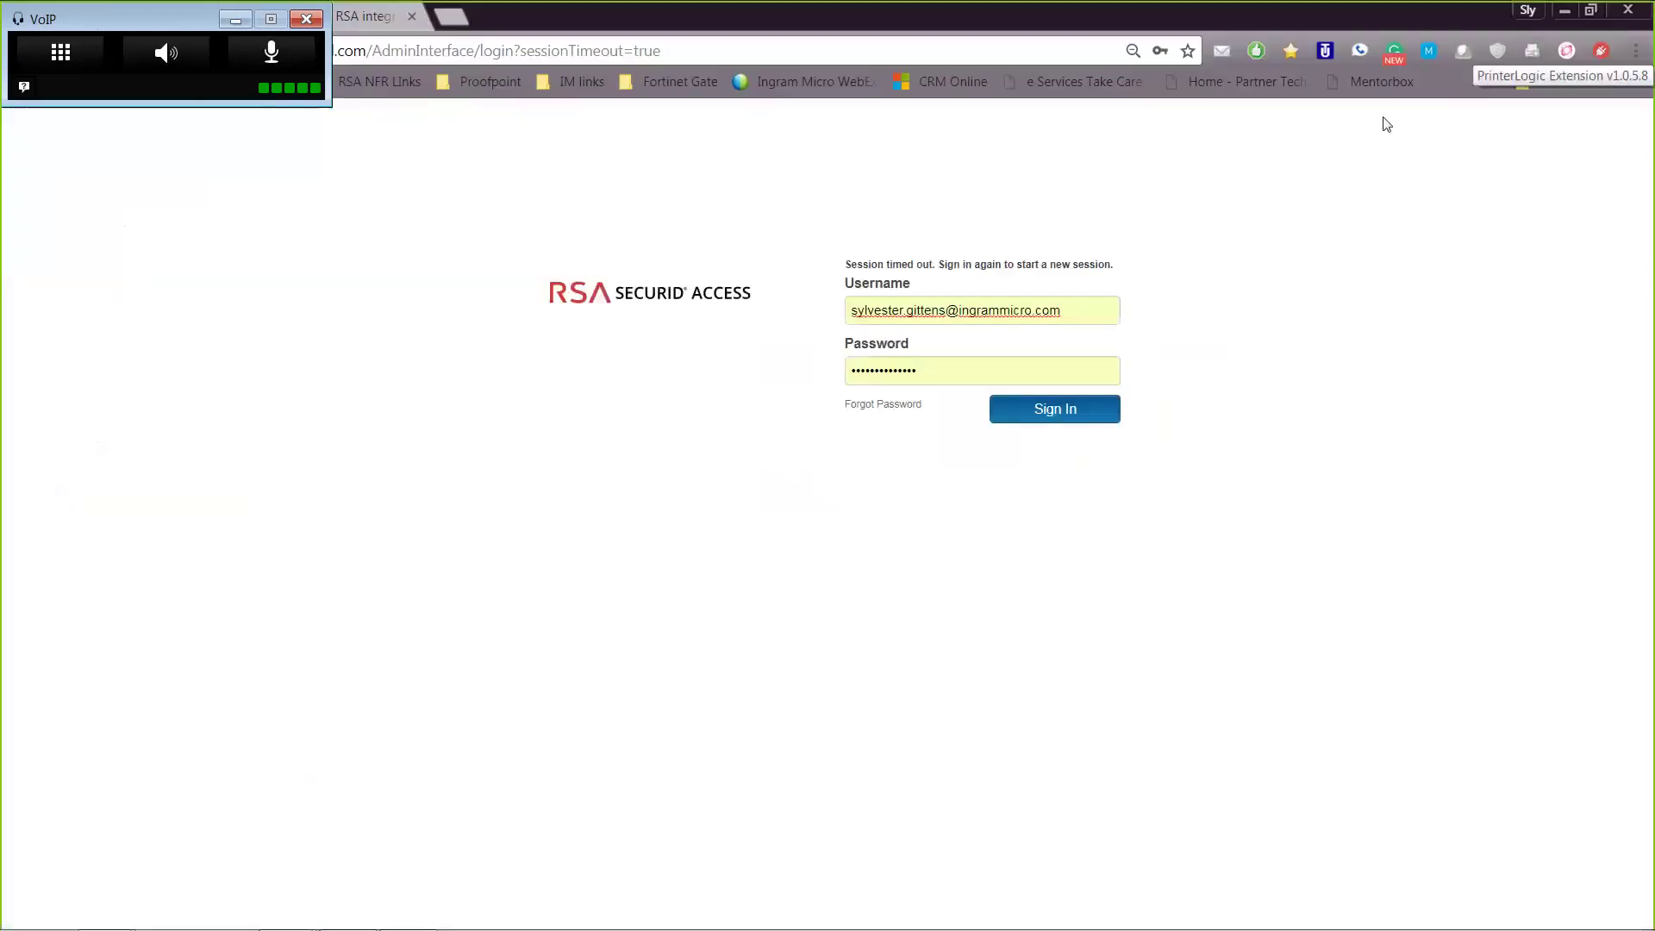
# Sign in with the saved admin credentials and minimize the VoIP call window
pyautogui.click(1078, 417)
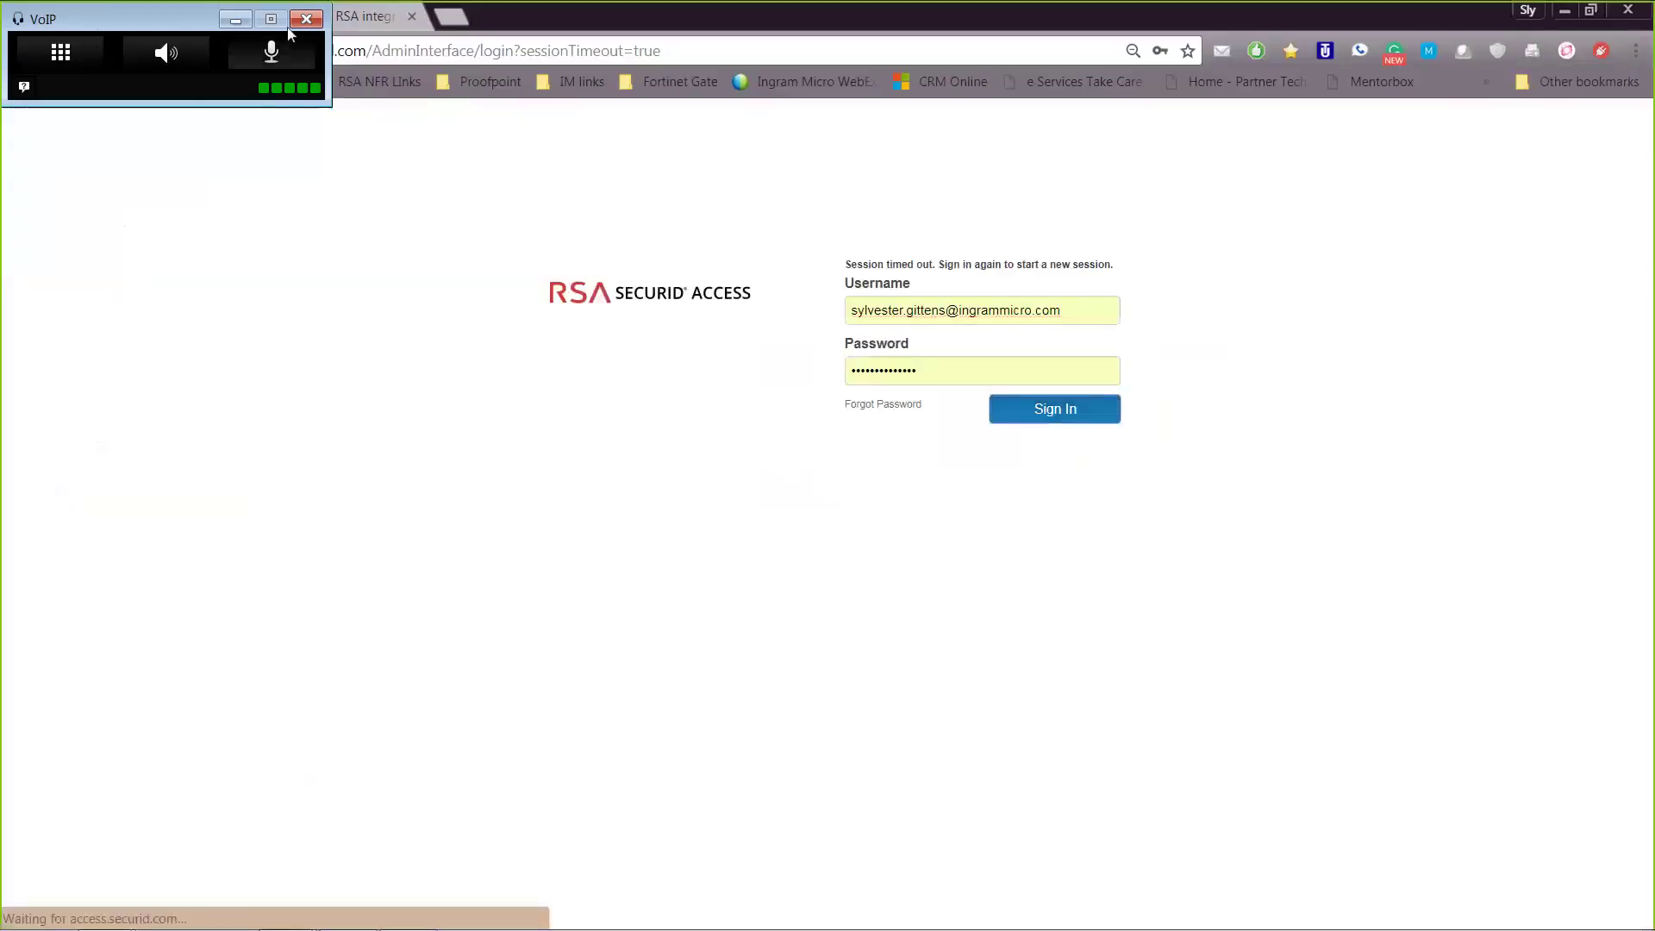
pyautogui.click(236, 20)
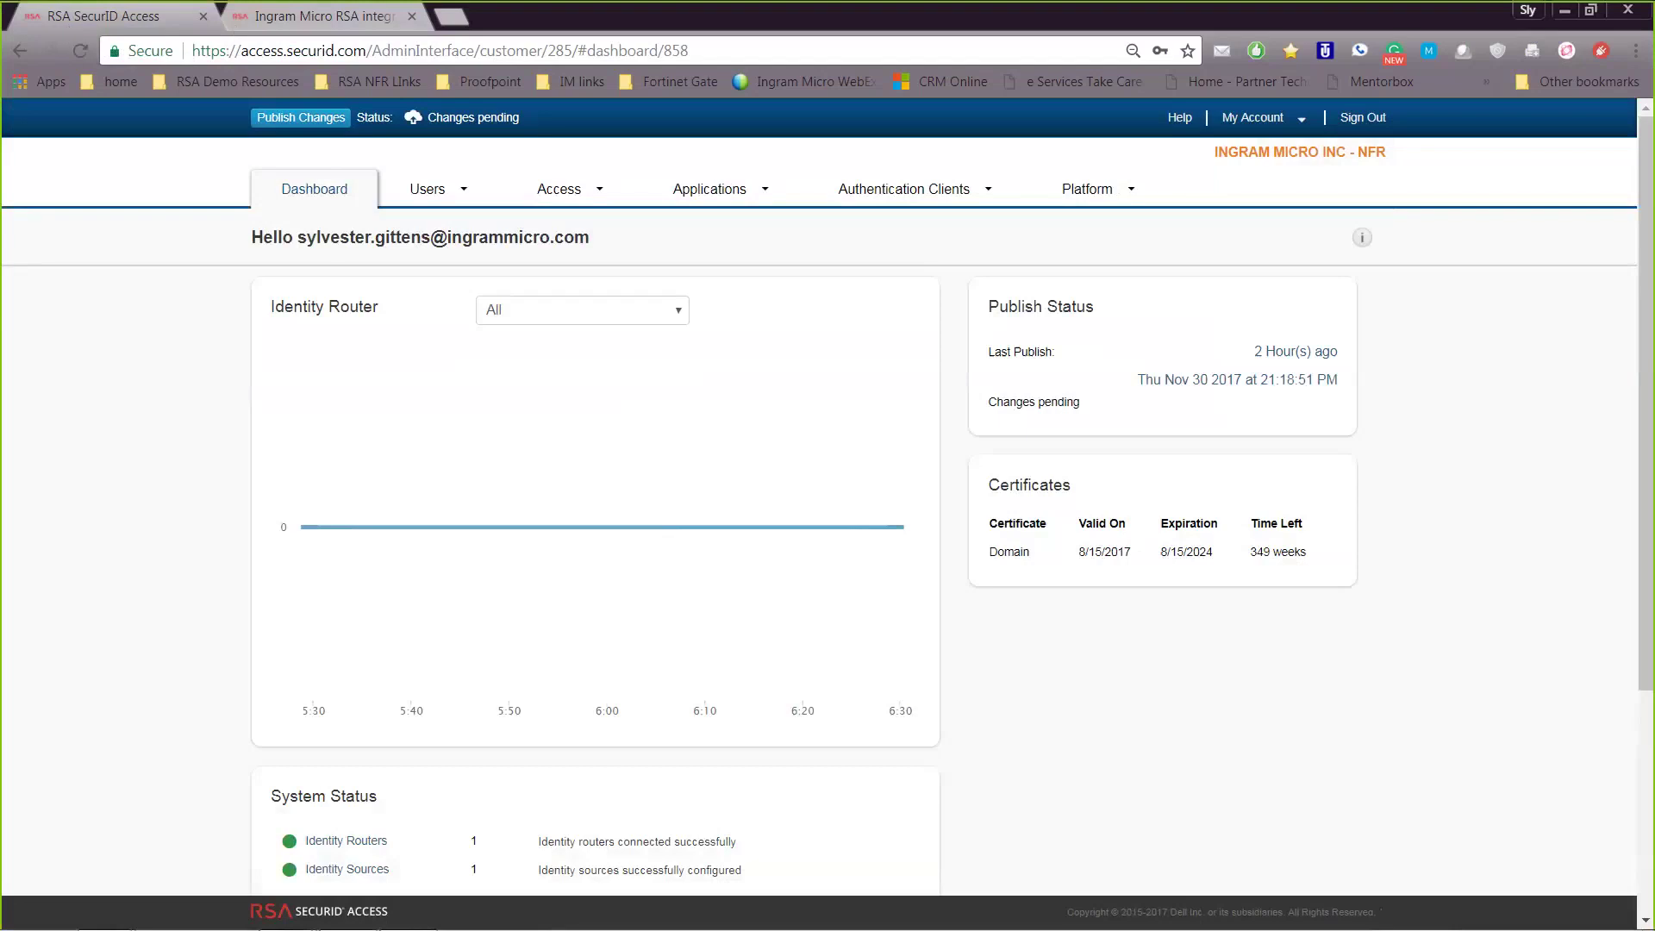
# Go to Access > Portal Settings and scroll down to the Portal Sign-In Method section
pyautogui.click(767, 199)
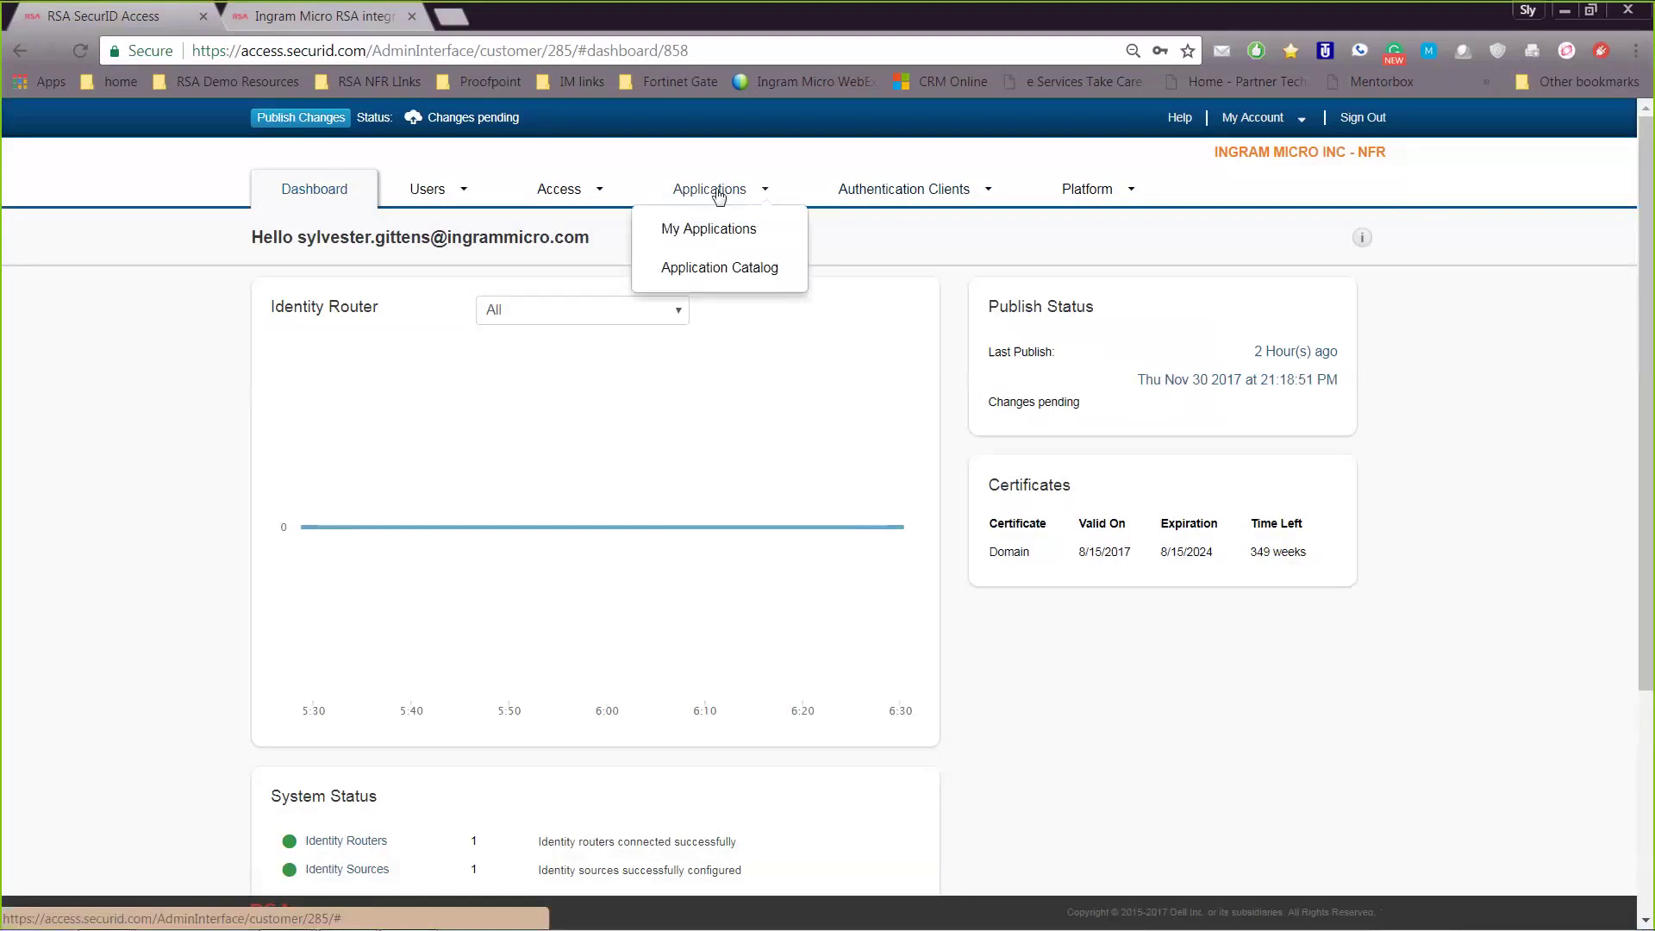
pyautogui.click(848, 195)
pyautogui.click(573, 198)
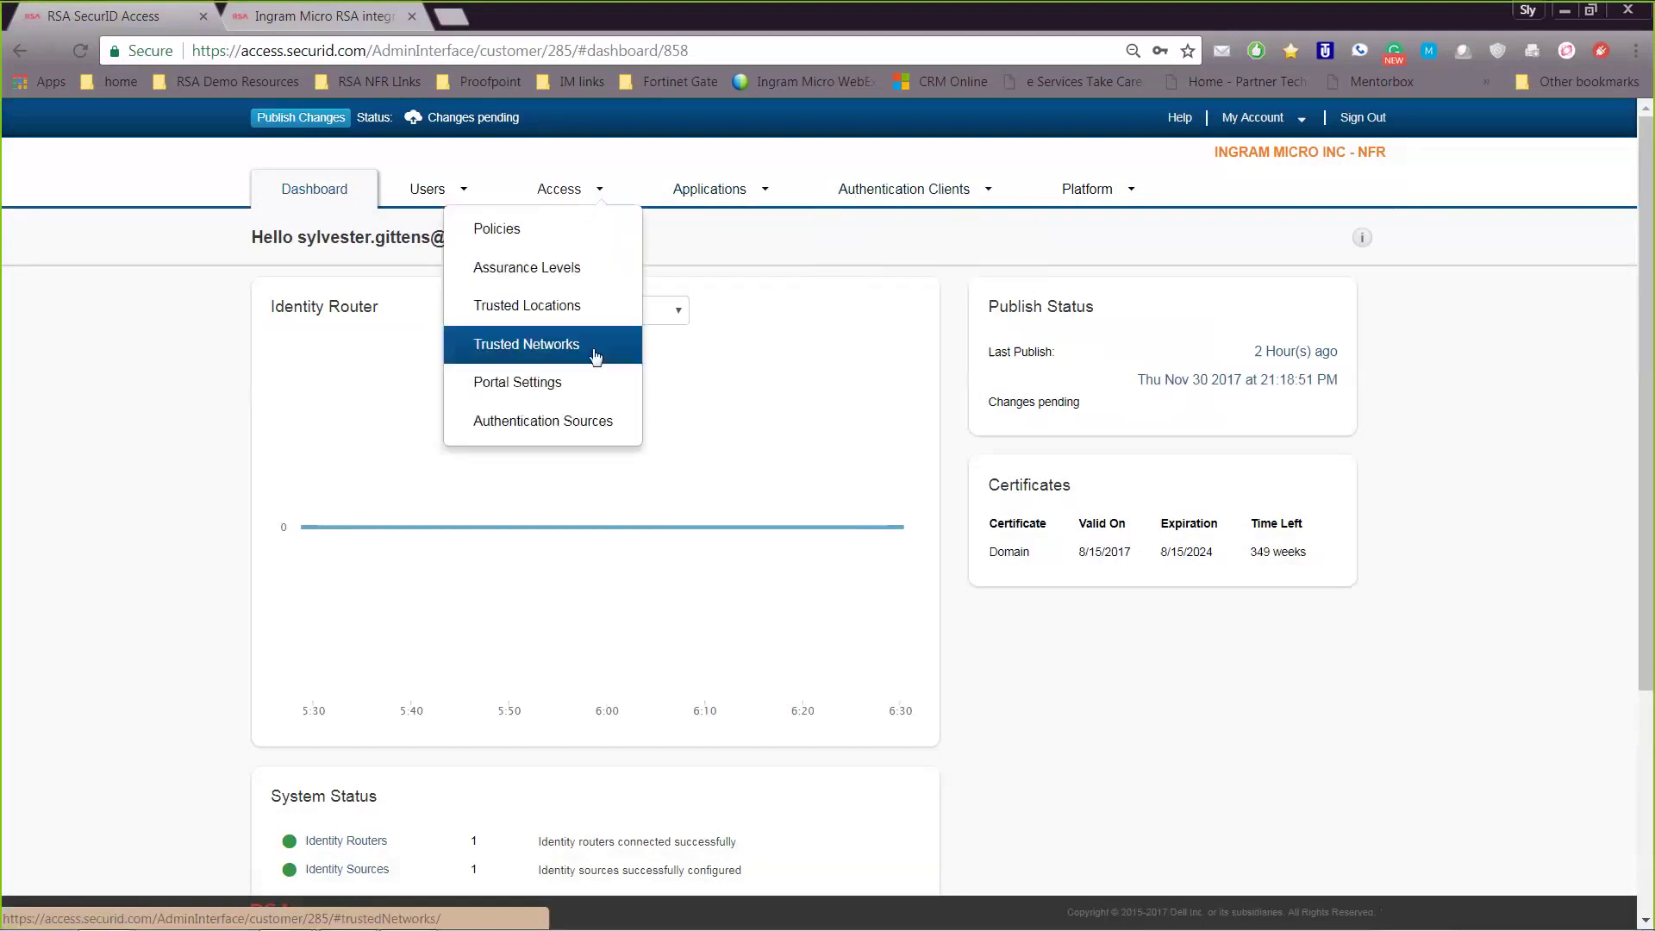
pyautogui.click(587, 385)
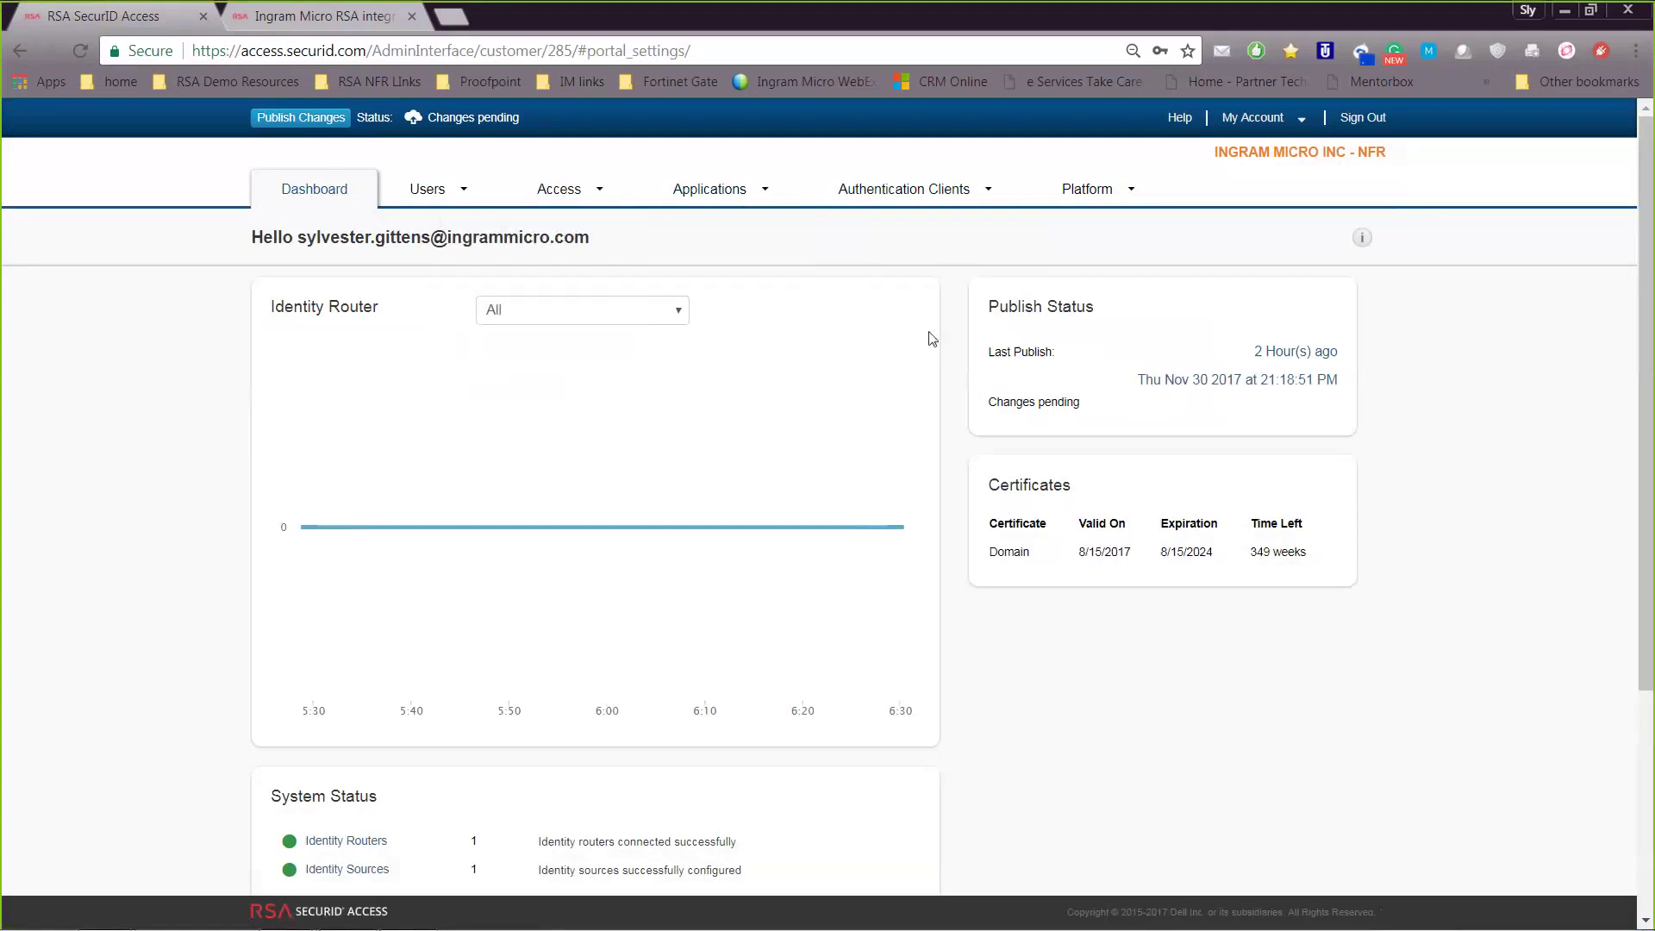
pyautogui.scroll(-2, 934, 494)
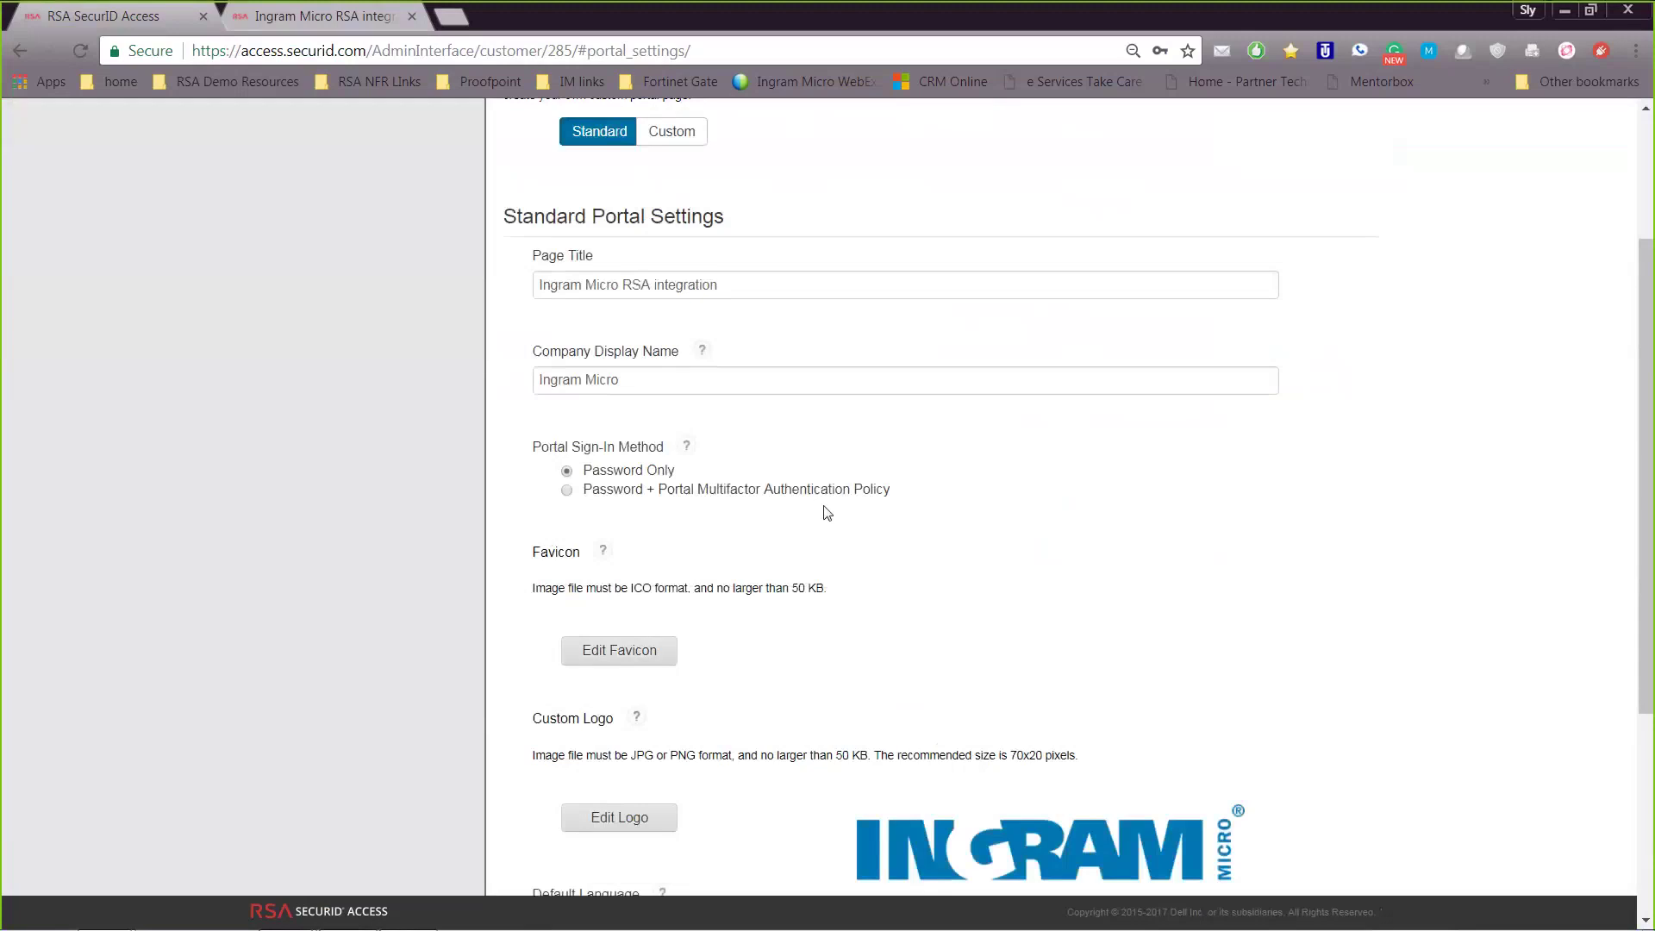
# Preview the Password + Portal Multifactor Authentication Policy option, then cancel the portal settings changes
pyautogui.click(569, 491)
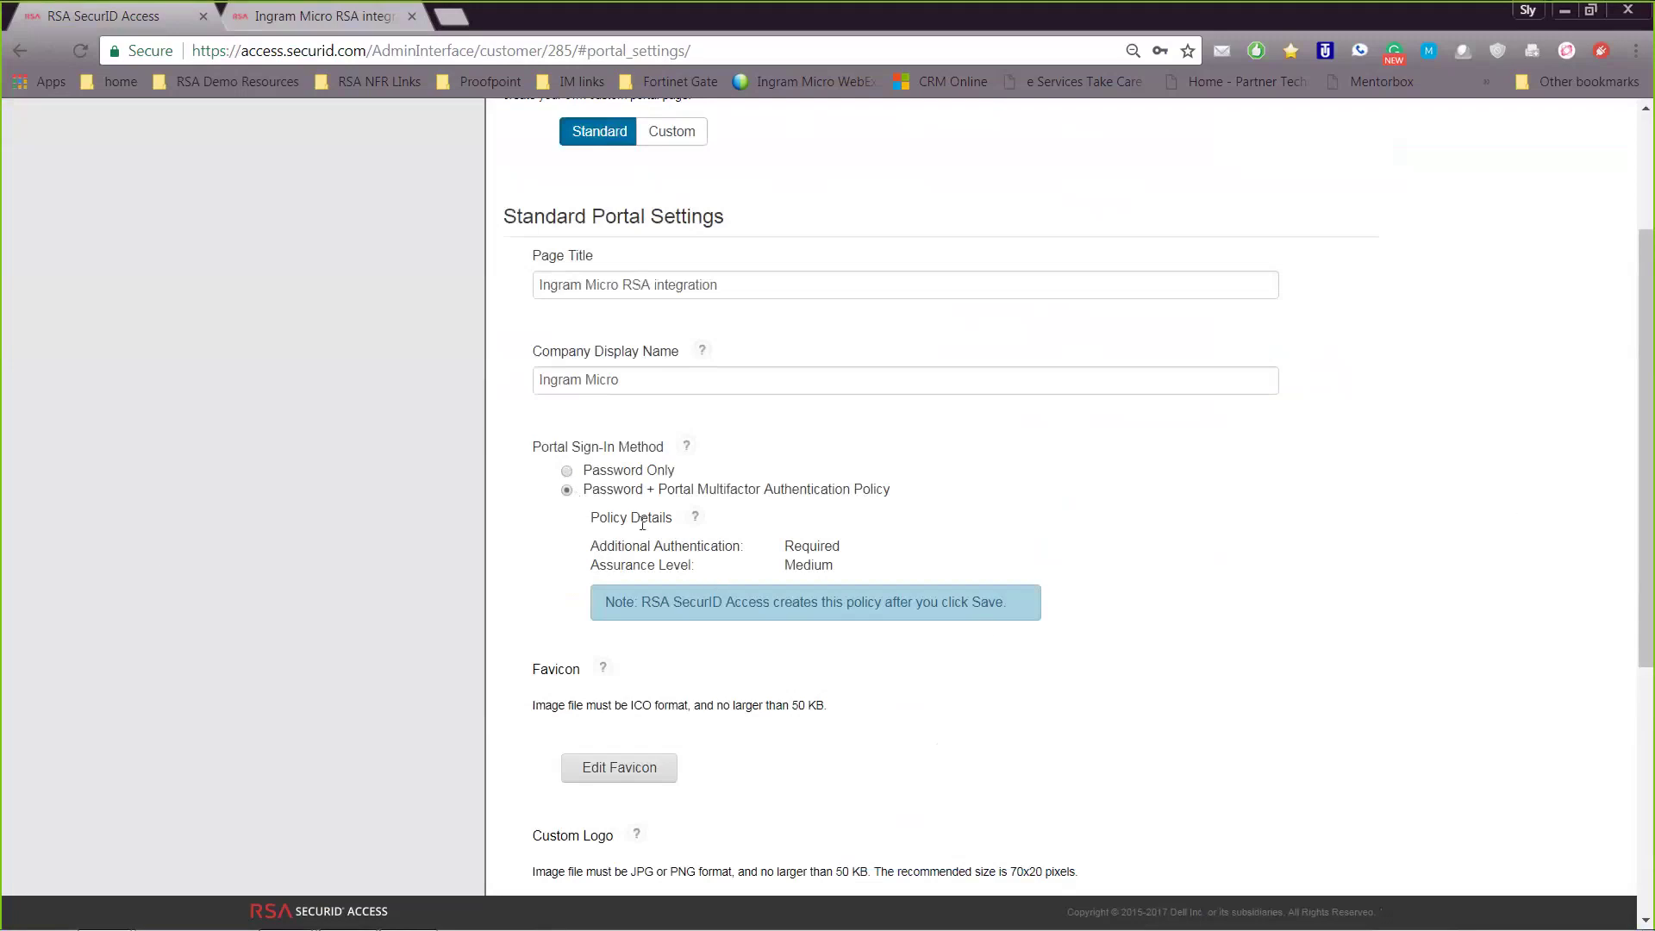
pyautogui.scroll(3, 709, 553)
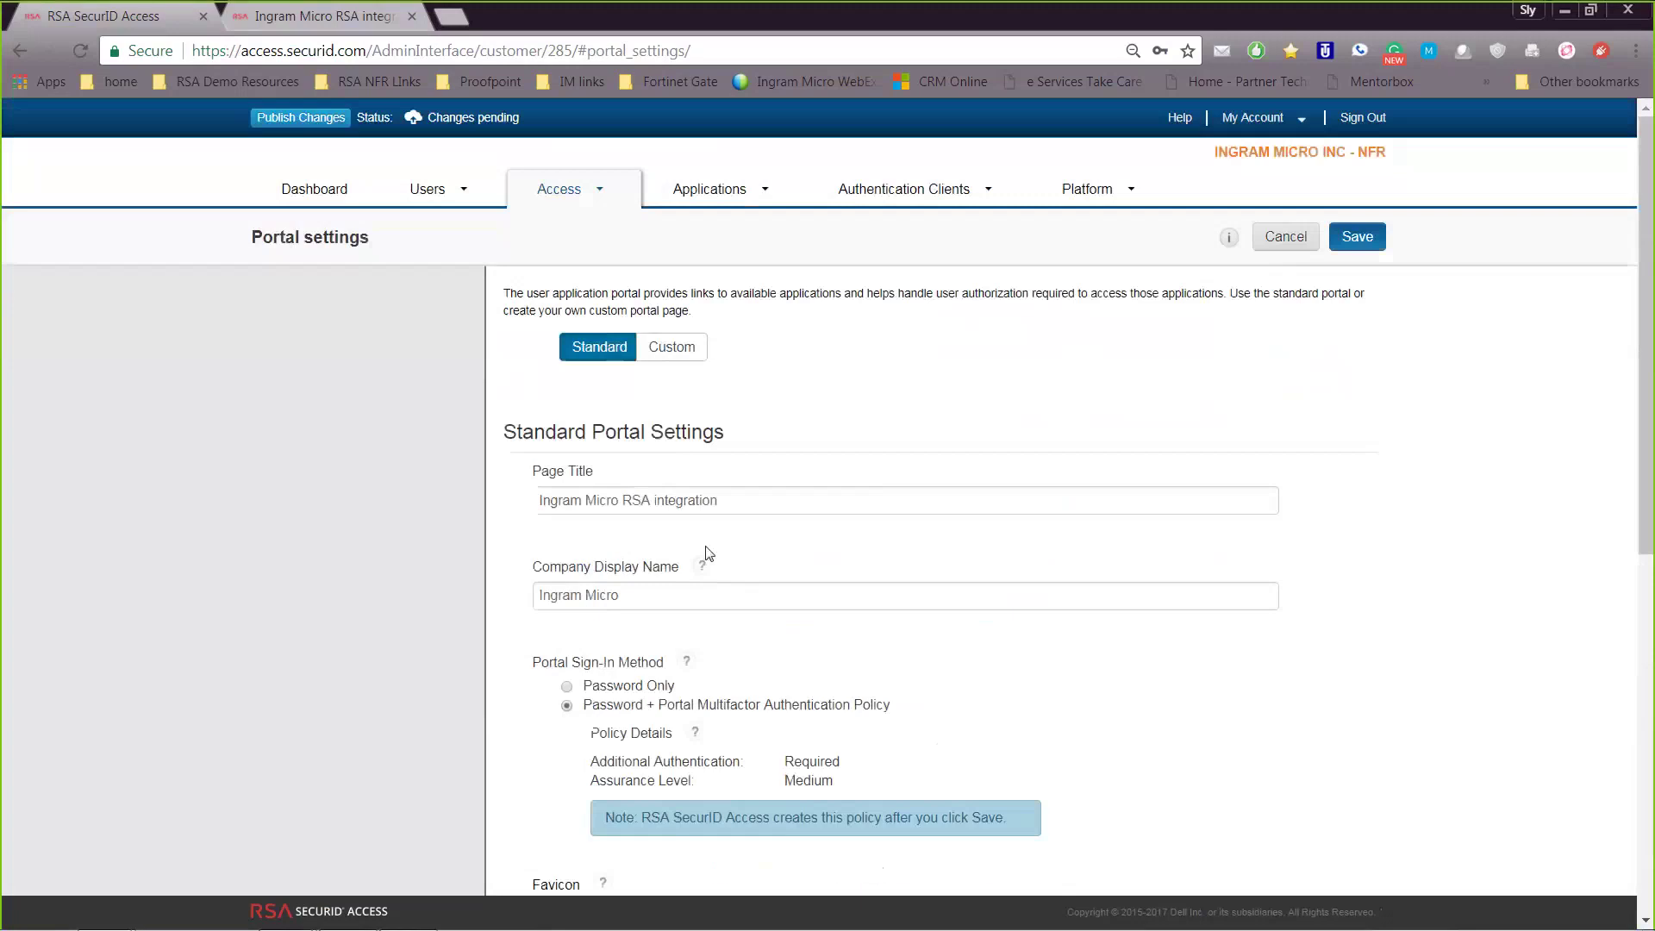
pyautogui.click(1289, 241)
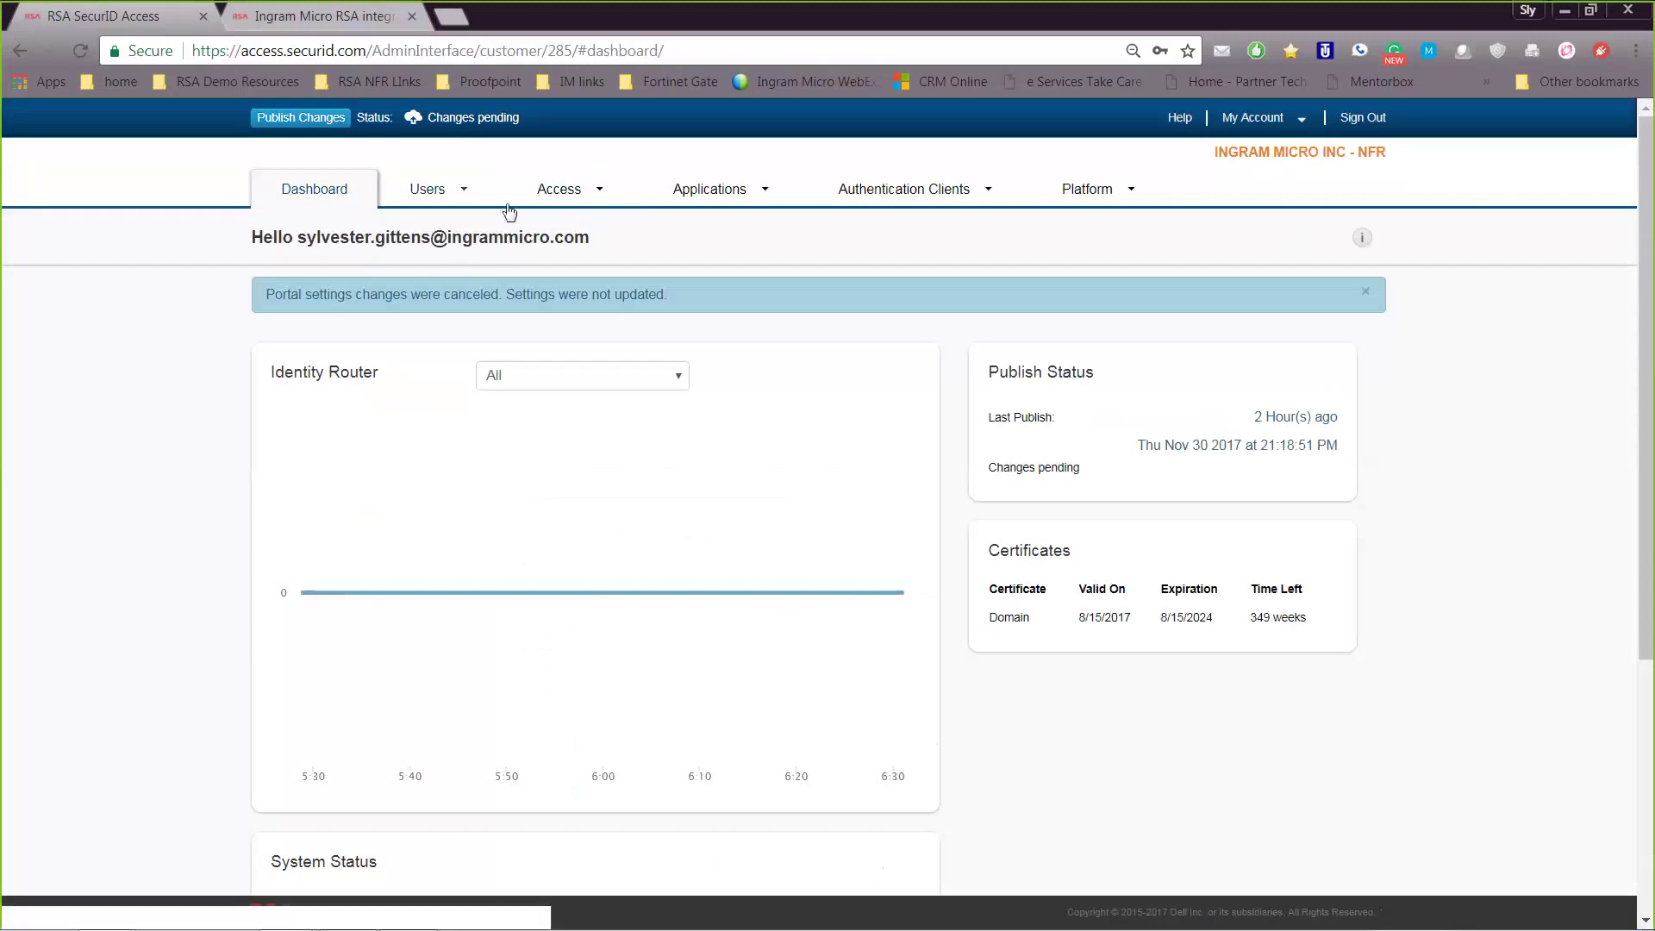
# Choose Access > Assurance Levels to see the High, Medium and Low authenticators
pyautogui.click(565, 194)
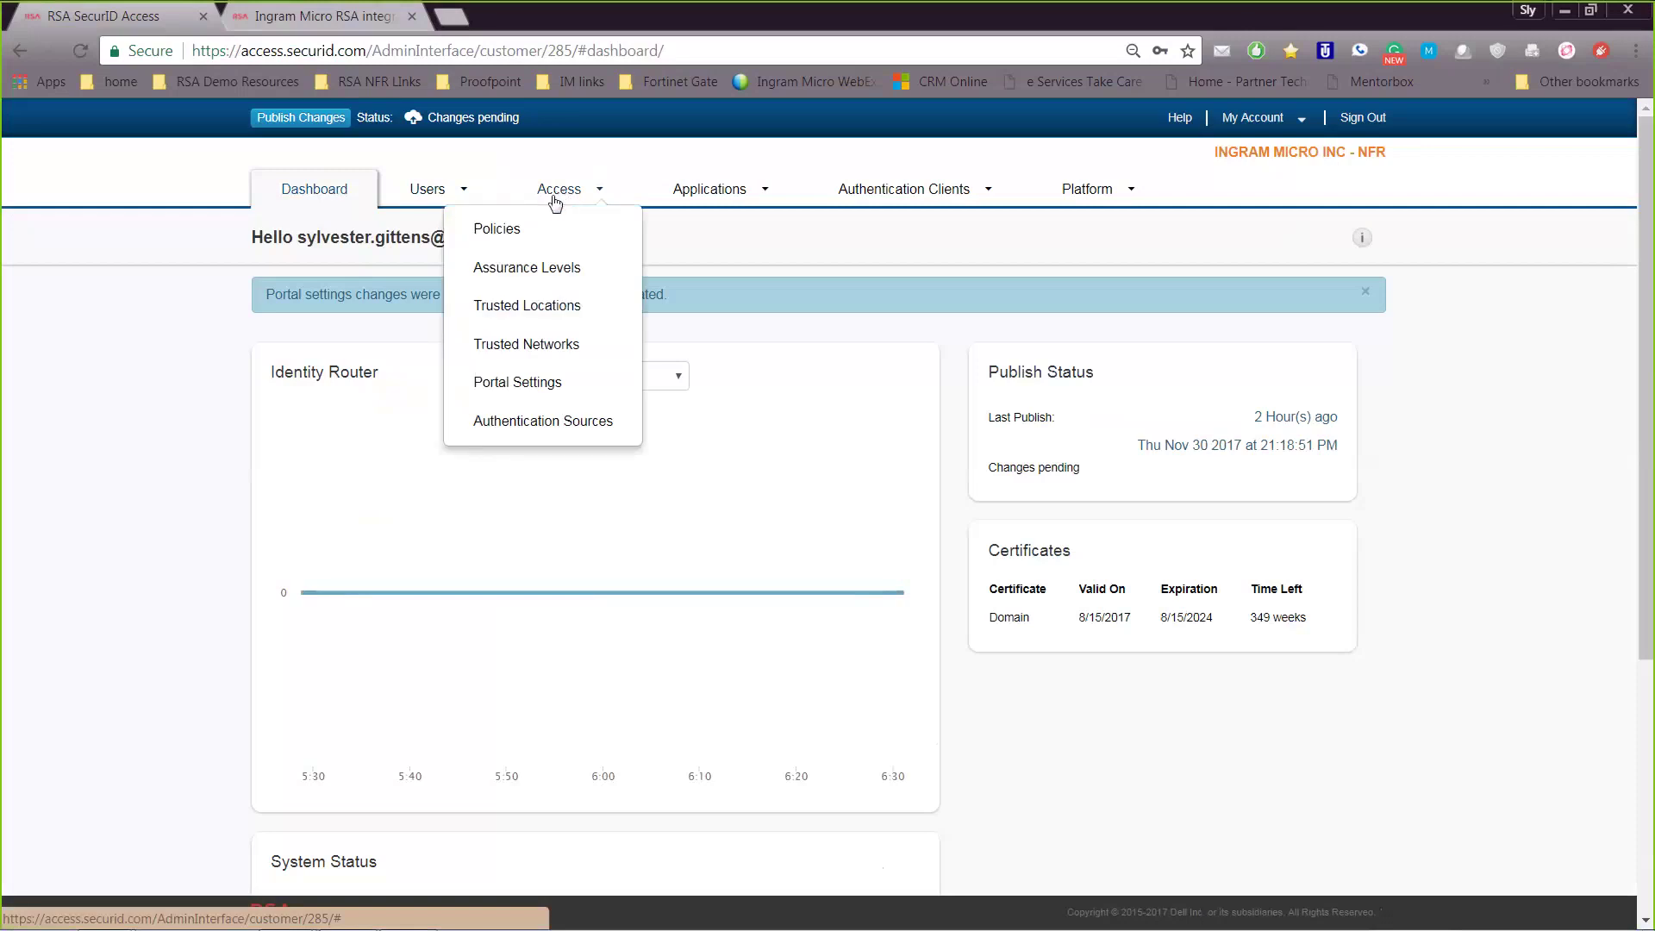
pyautogui.click(525, 266)
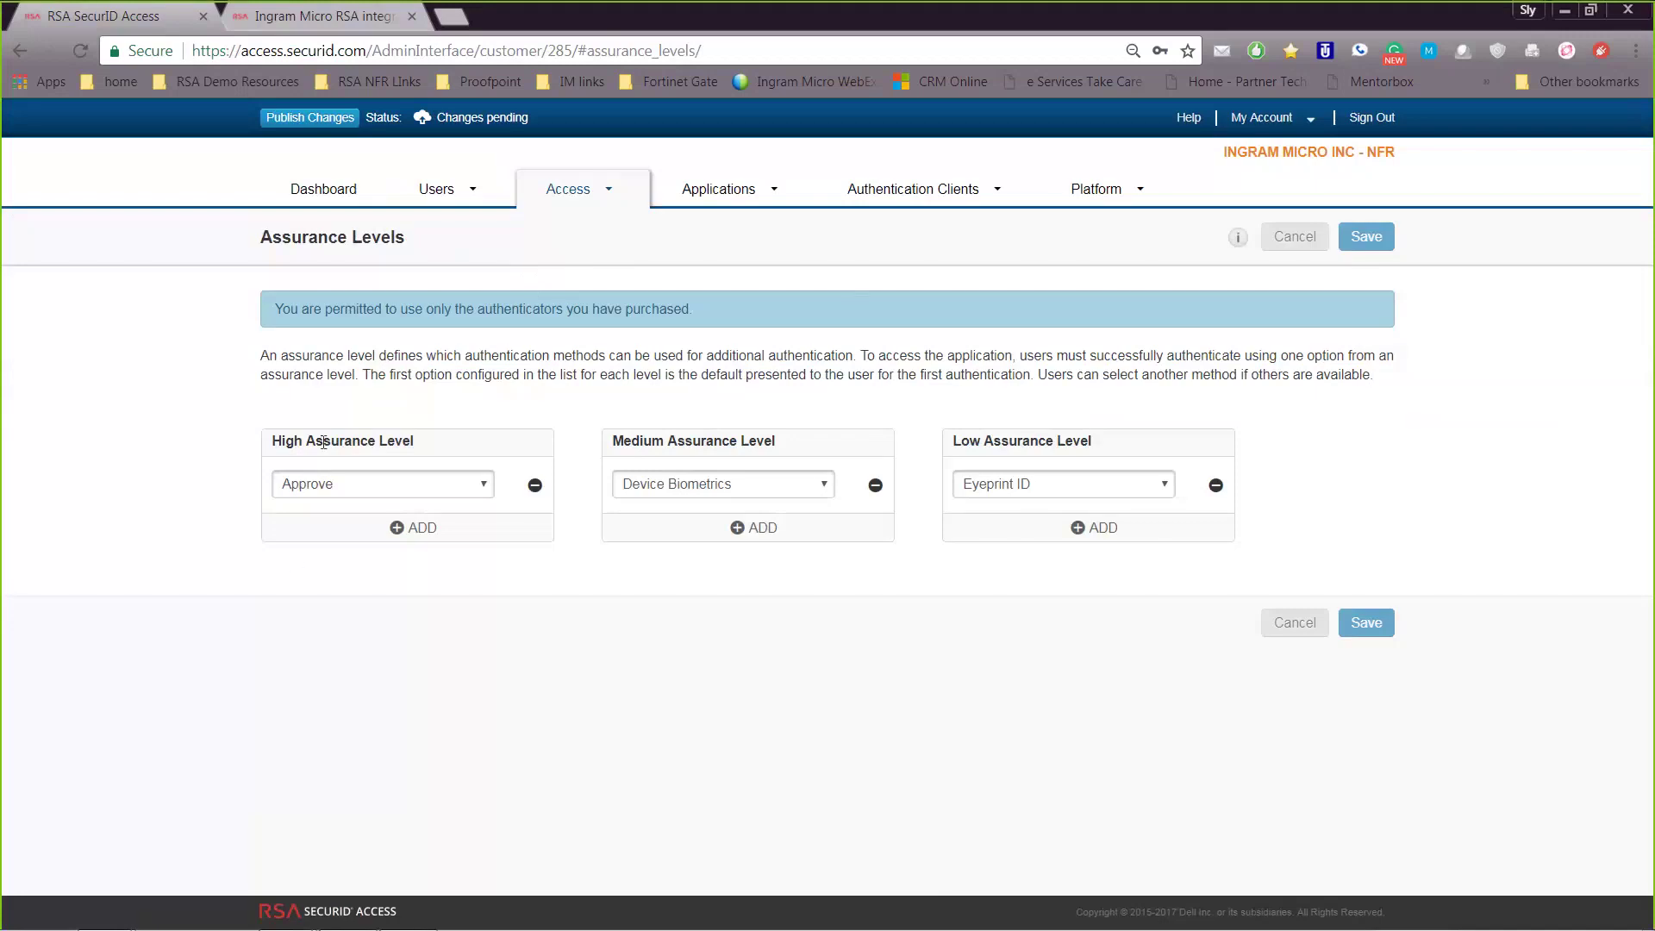
# Review the Low and Medium authenticator choices unchanged, then go to Access > Policies
pyautogui.click(1147, 493)
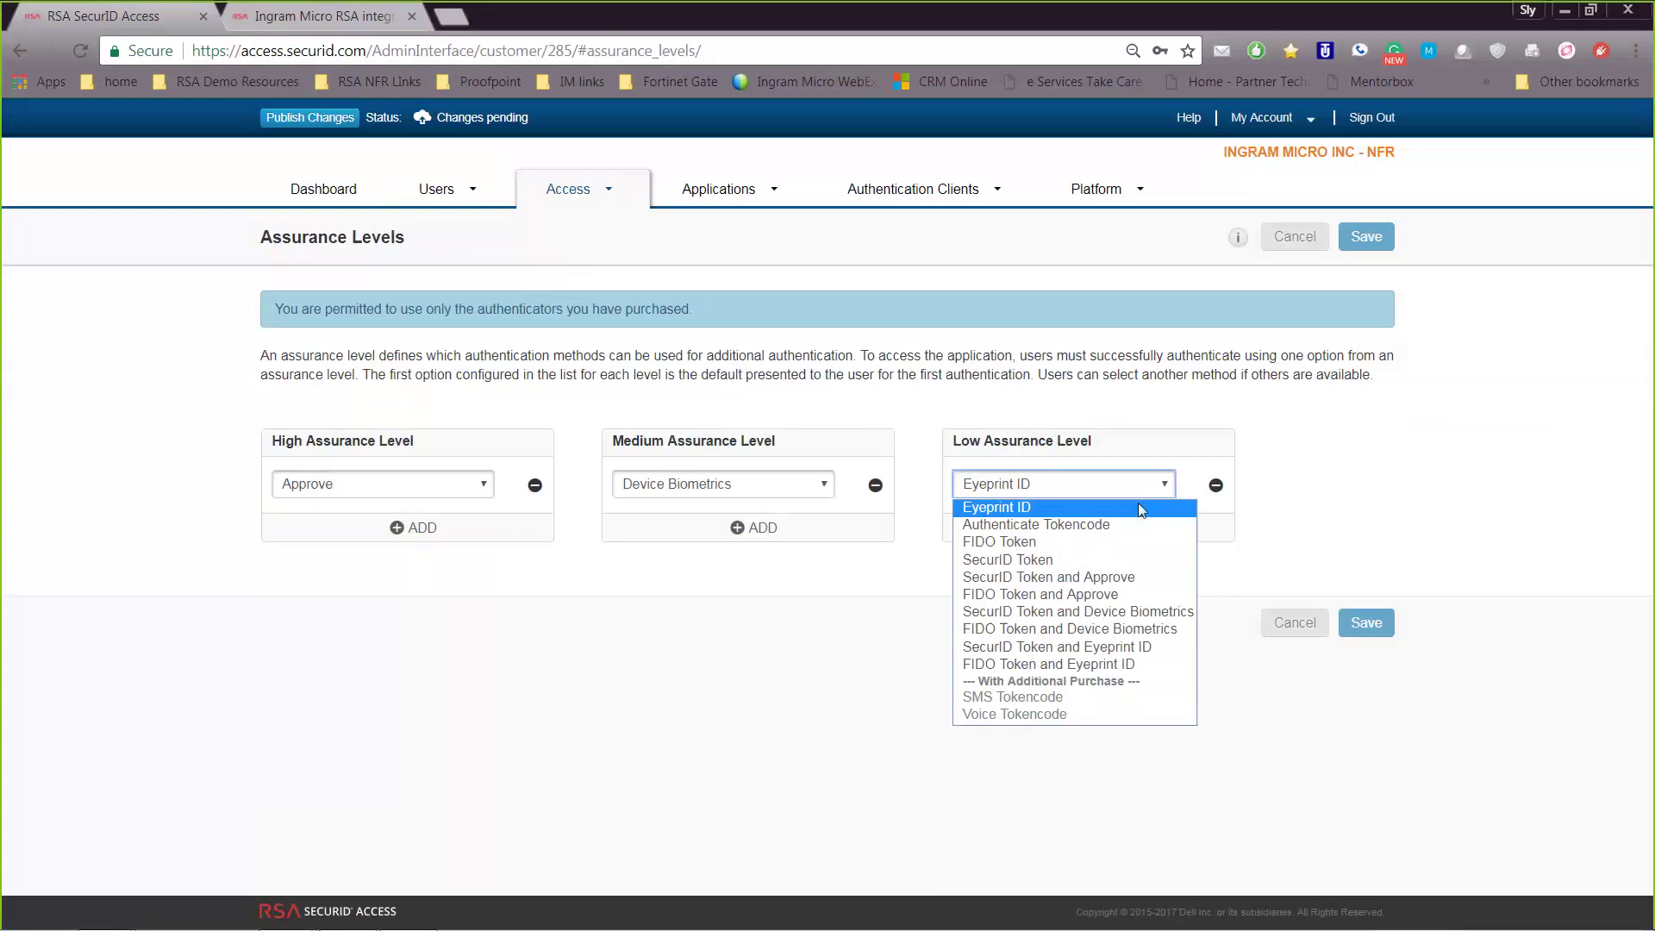
pyautogui.click(629, 654)
pyautogui.click(733, 488)
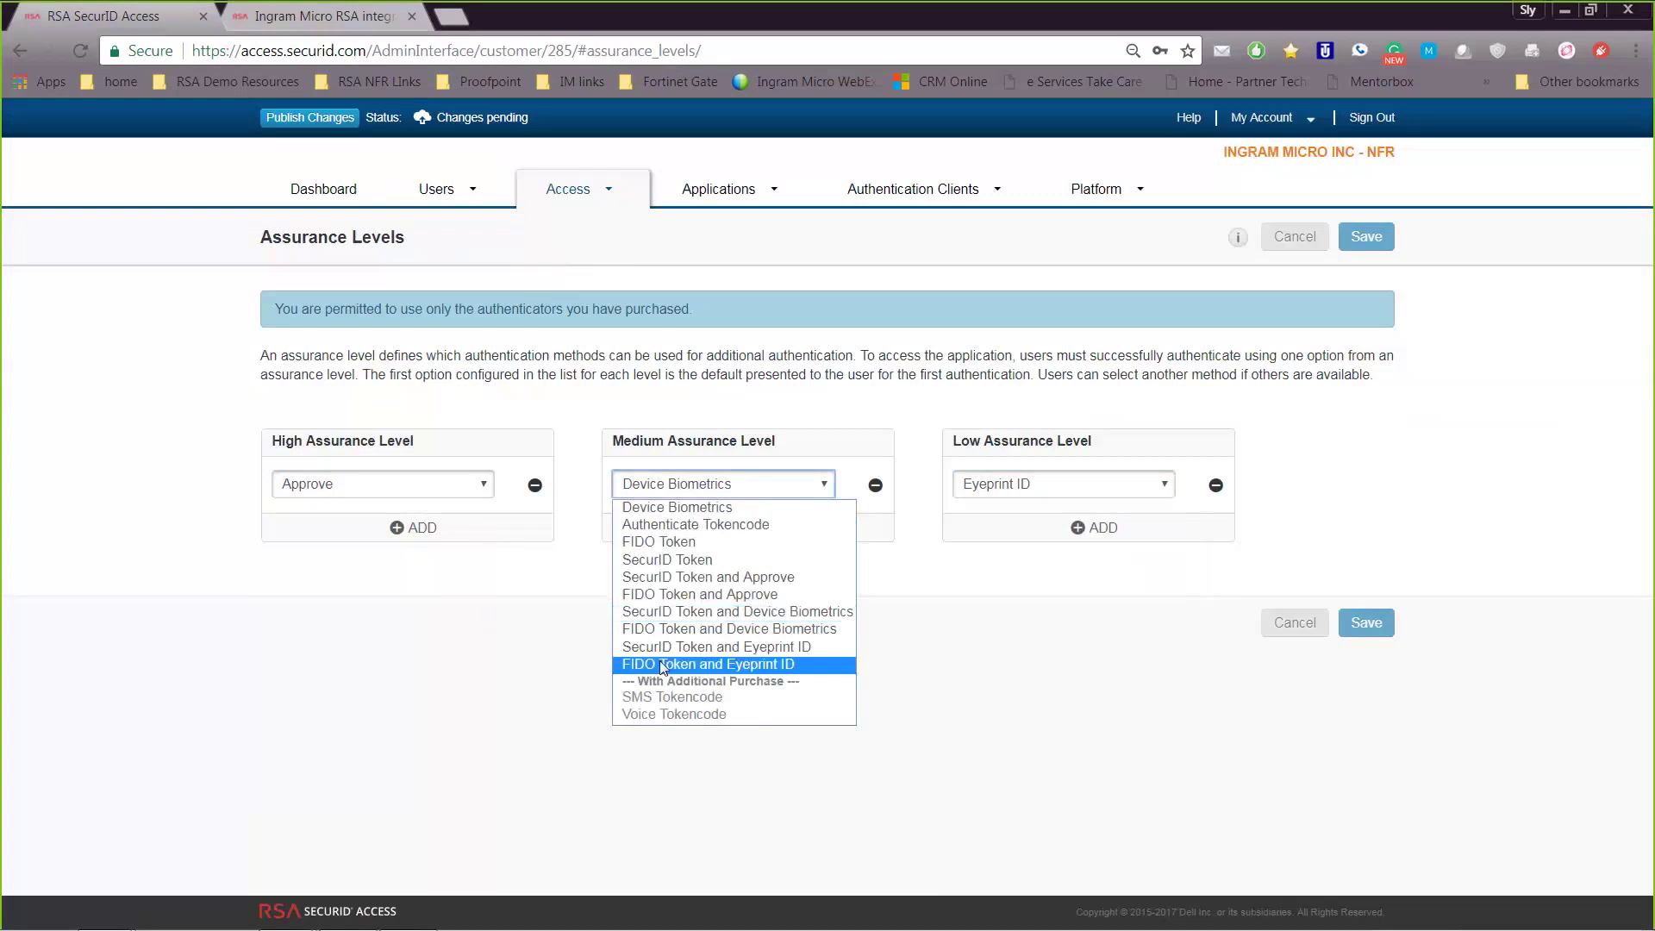
pyautogui.click(1008, 657)
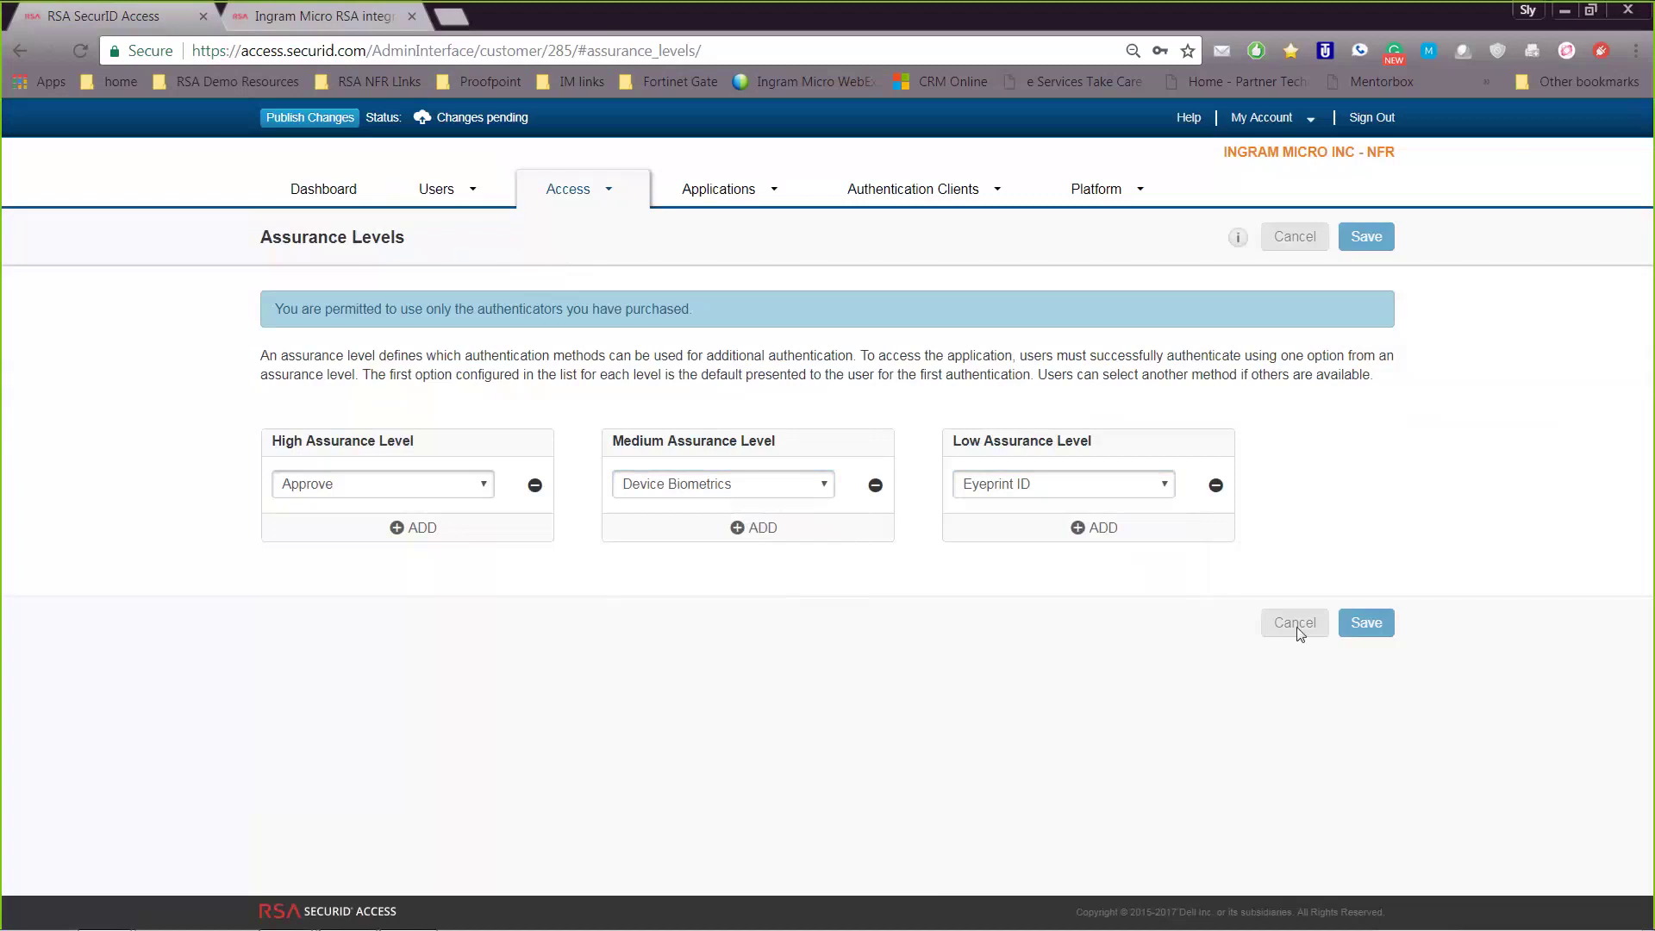
pyautogui.click(572, 203)
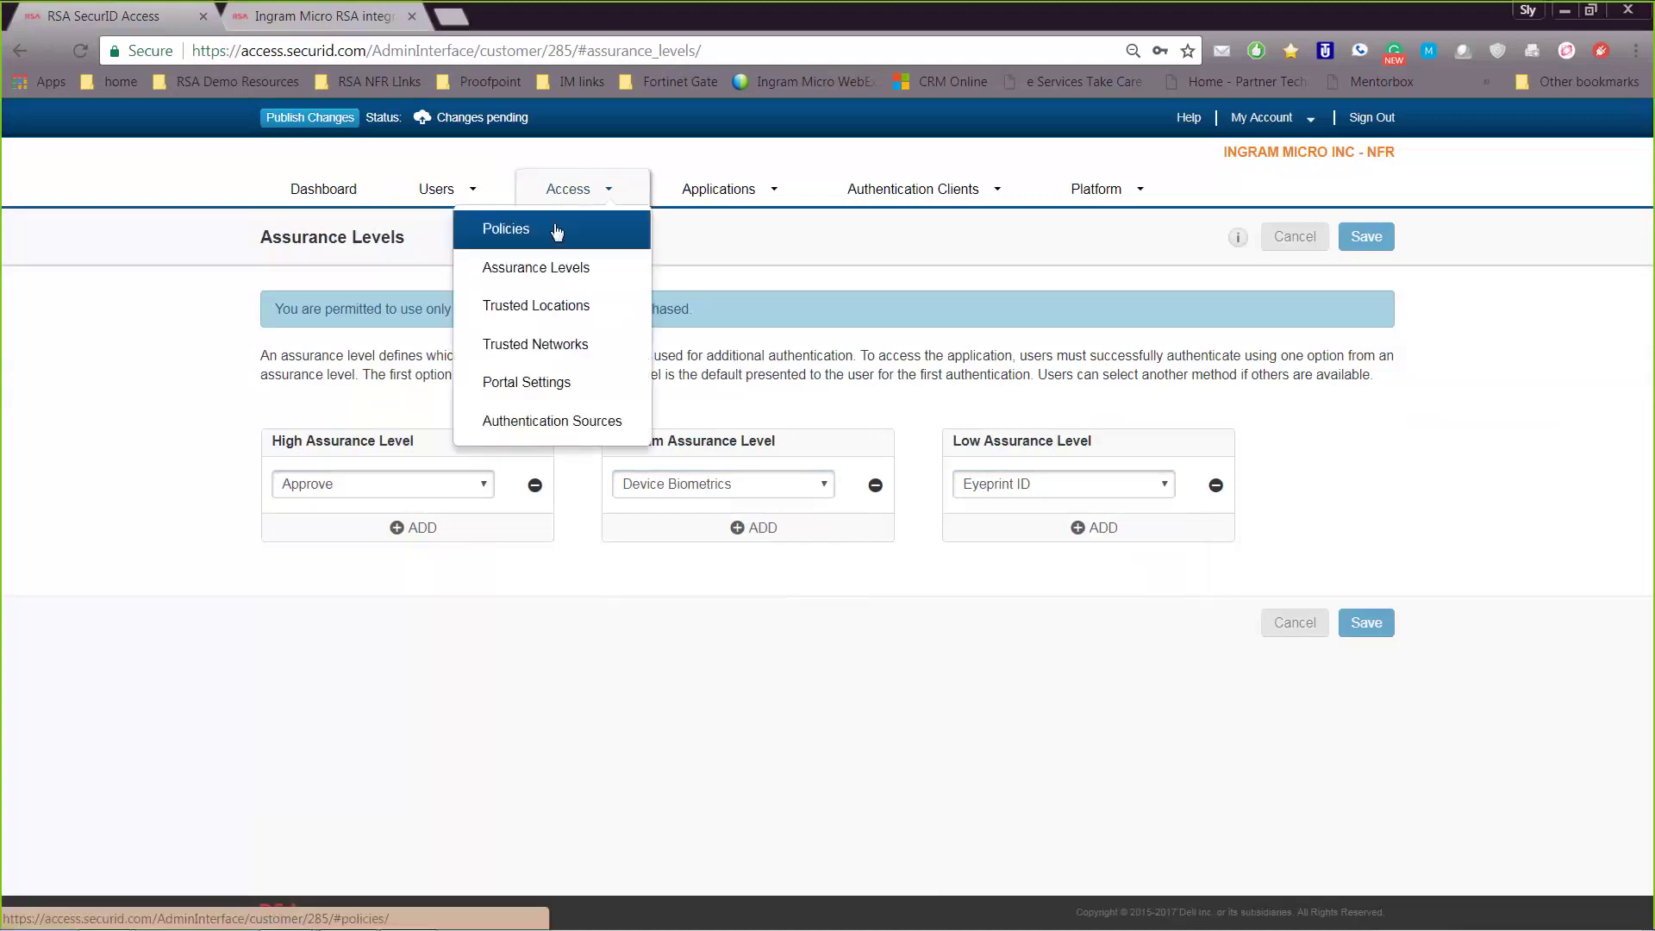
pyautogui.click(556, 230)
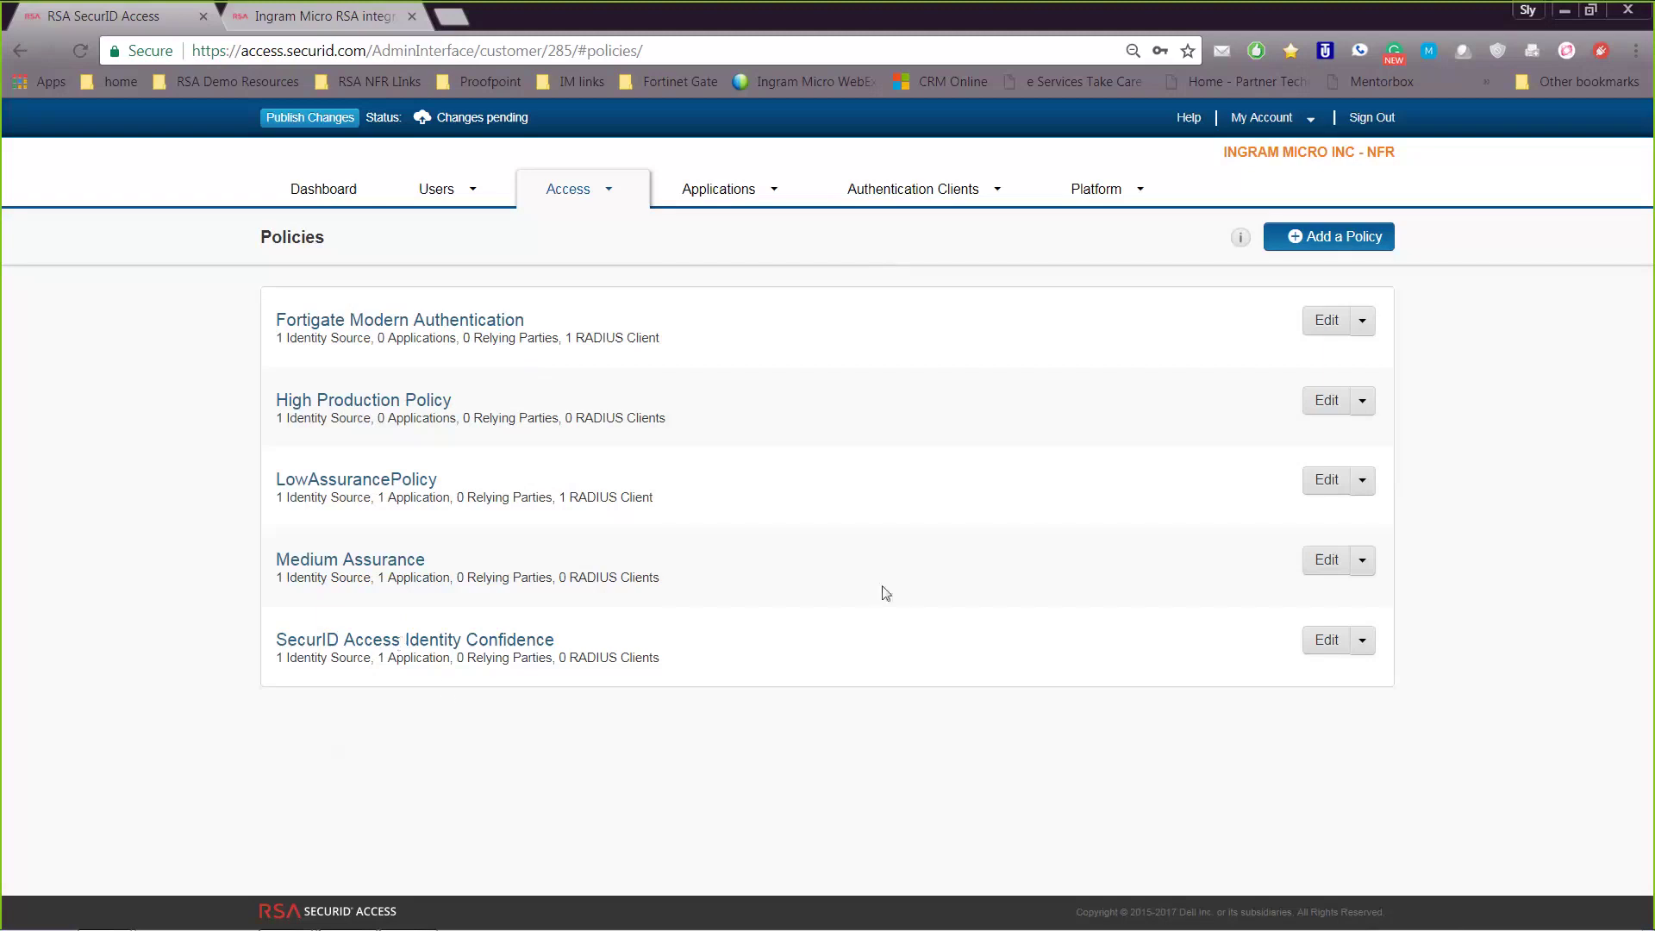
# Edit the SecurID Access Identity Confidence policy from the Policies list
pyautogui.click(1327, 647)
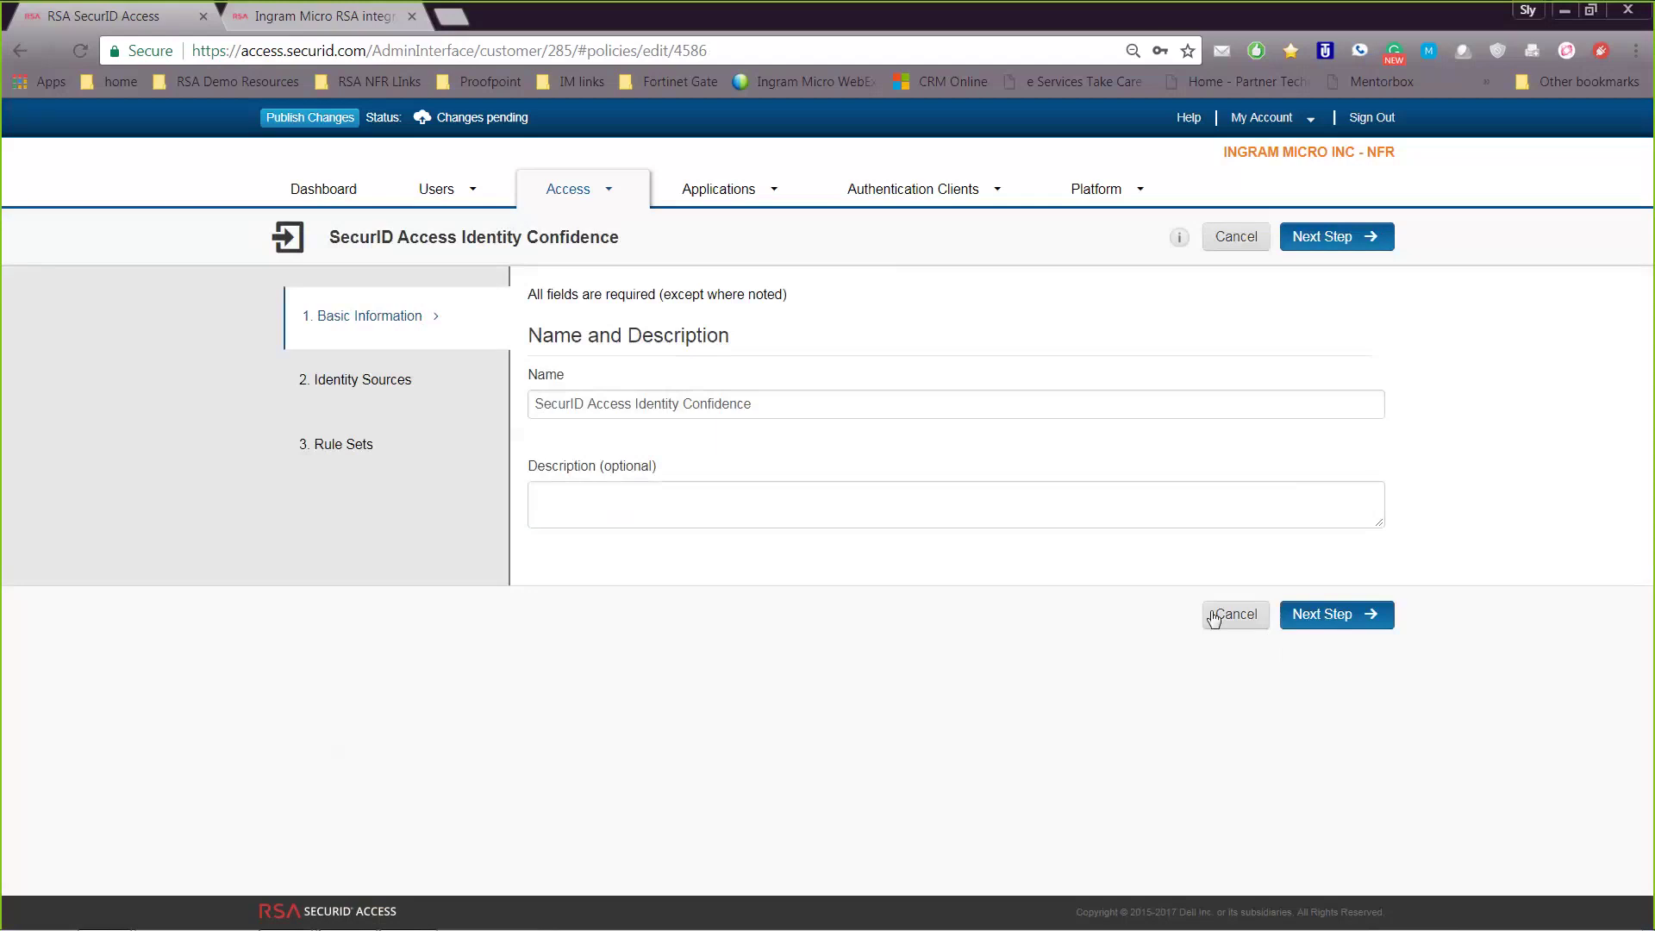
pyautogui.click(1325, 619)
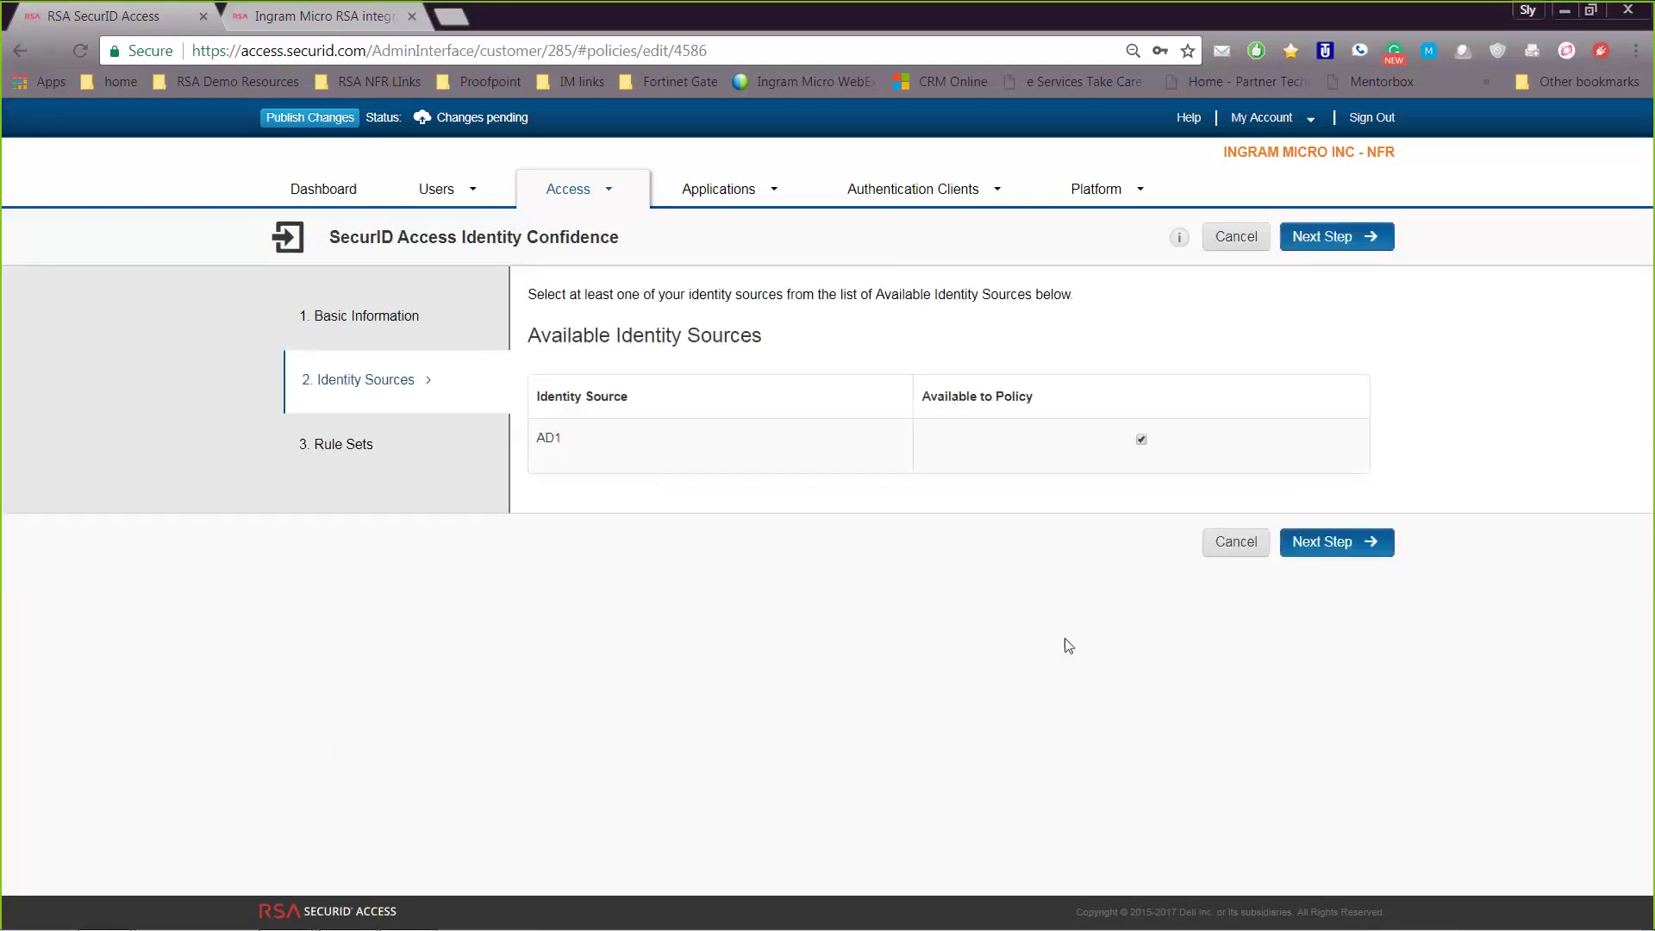
pyautogui.click(1330, 547)
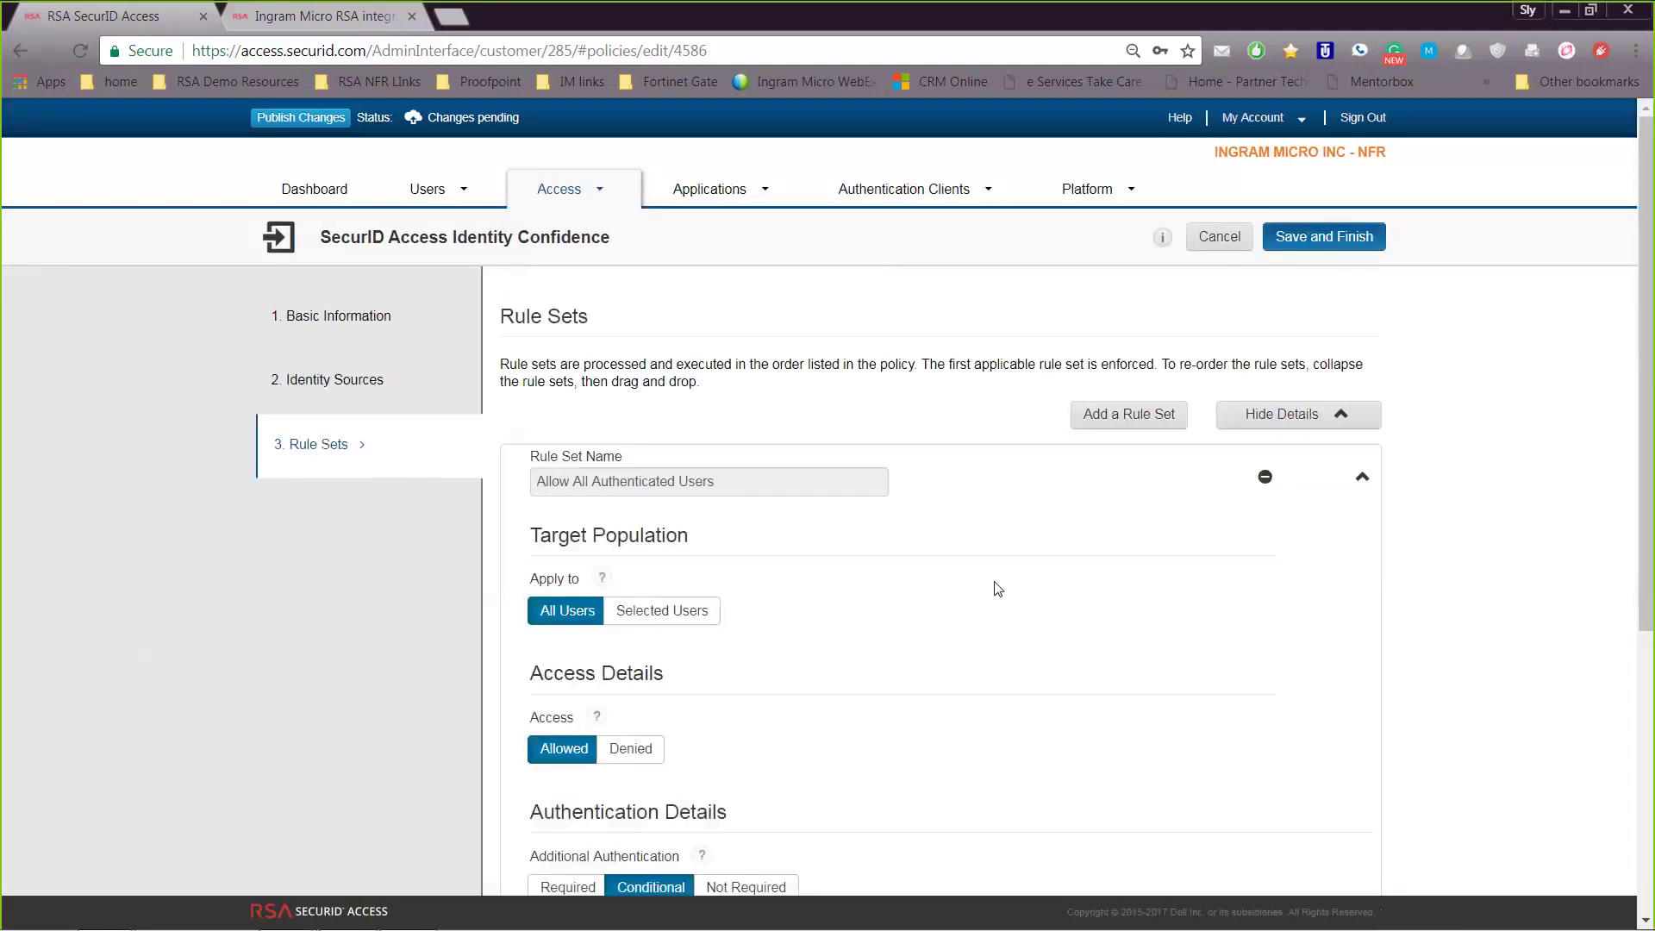
pyautogui.scroll(-2, 944, 591)
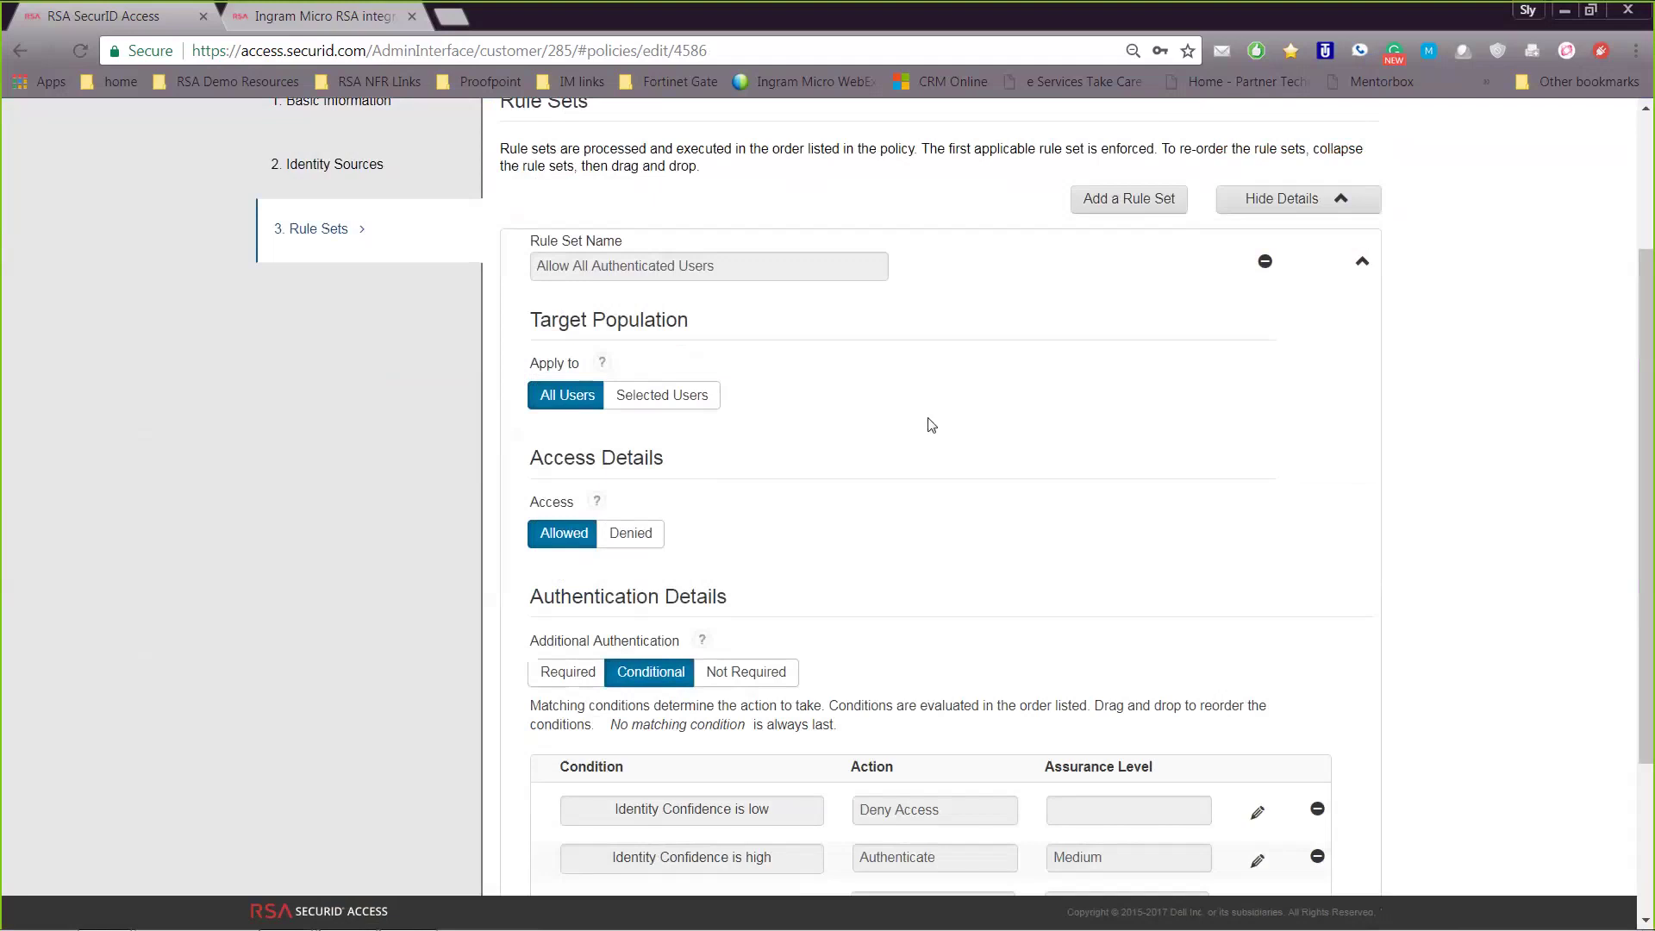
pyautogui.scroll(-1, 931, 424)
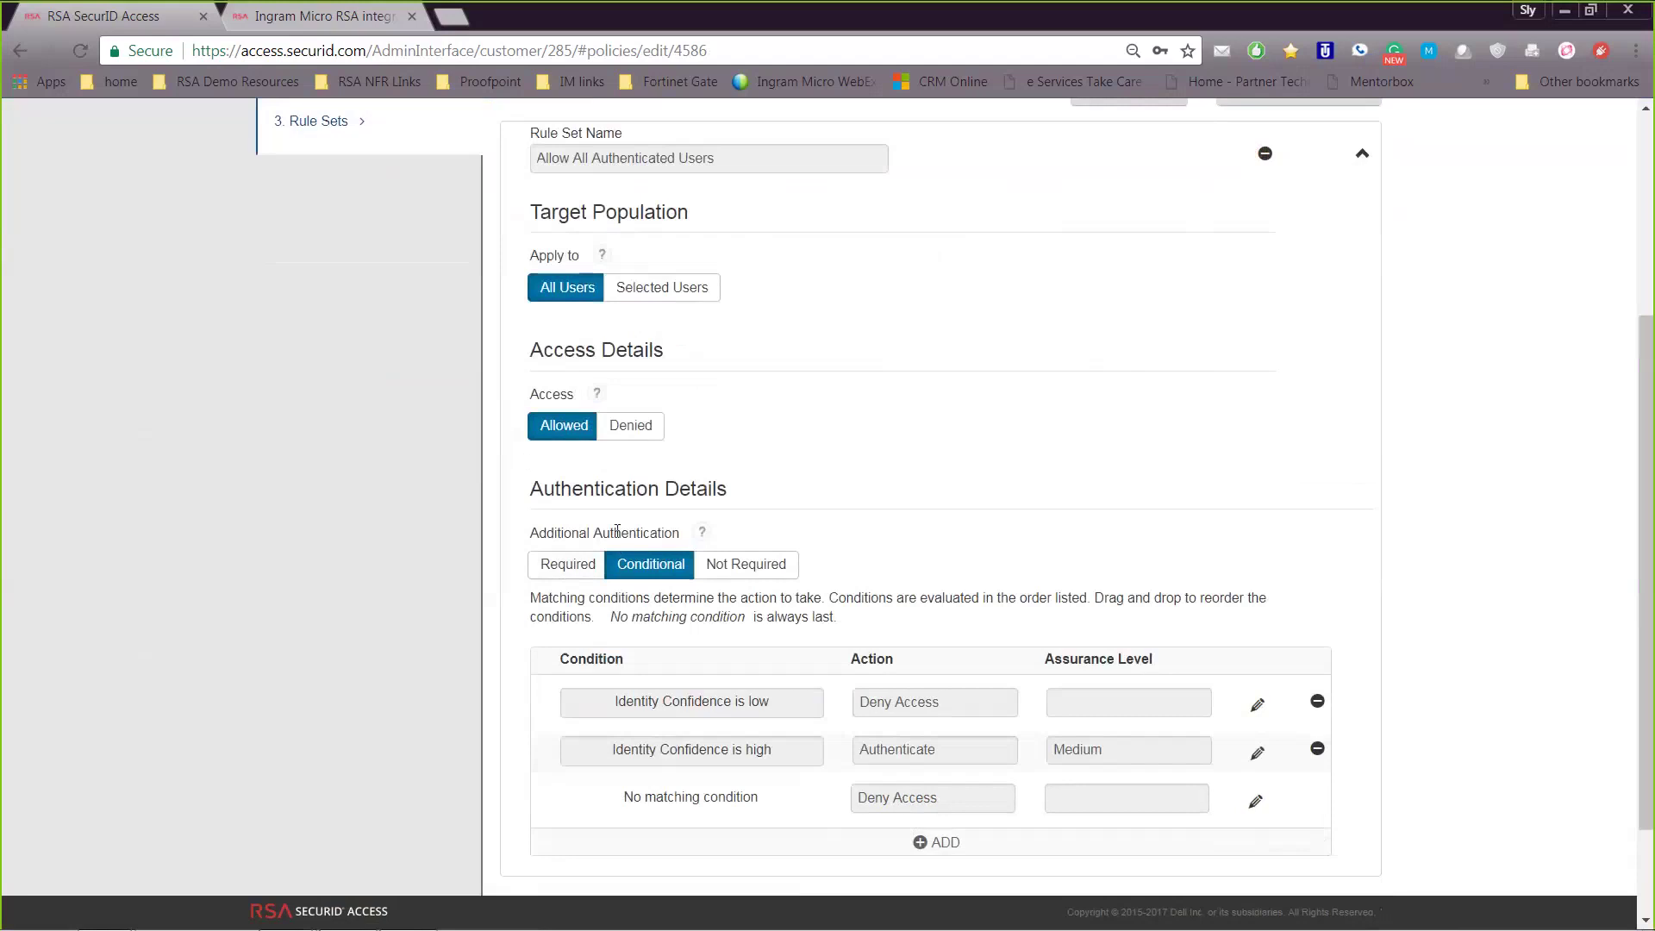
pyautogui.scroll(1, 685, 522)
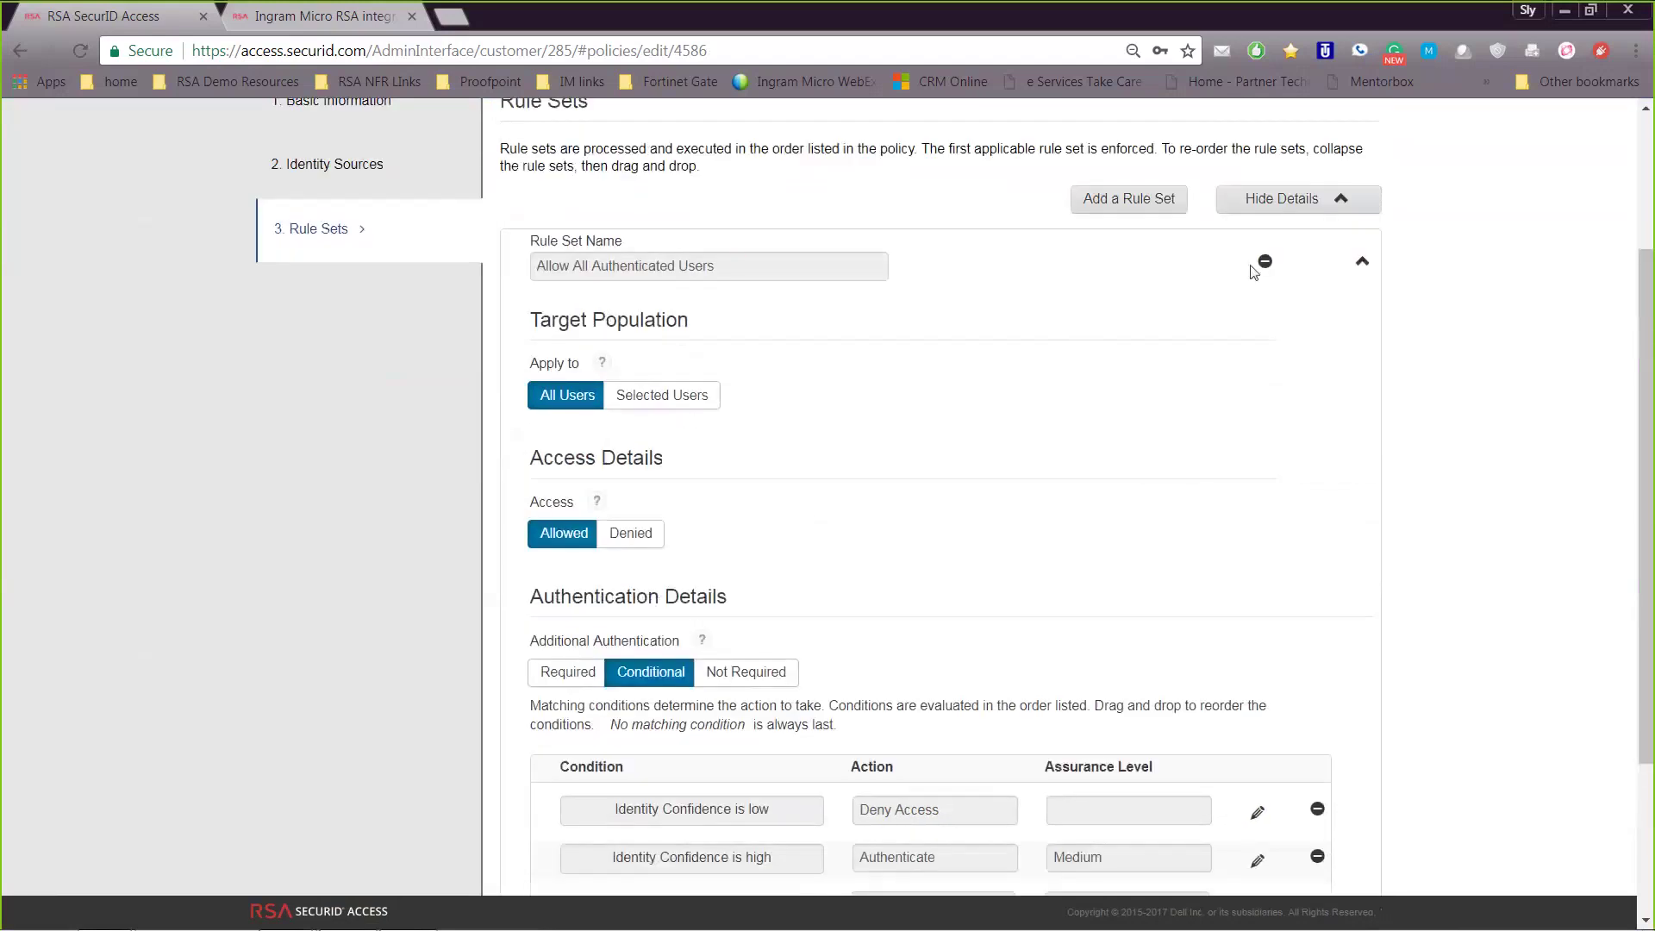
pyautogui.scroll(-1, 948, 662)
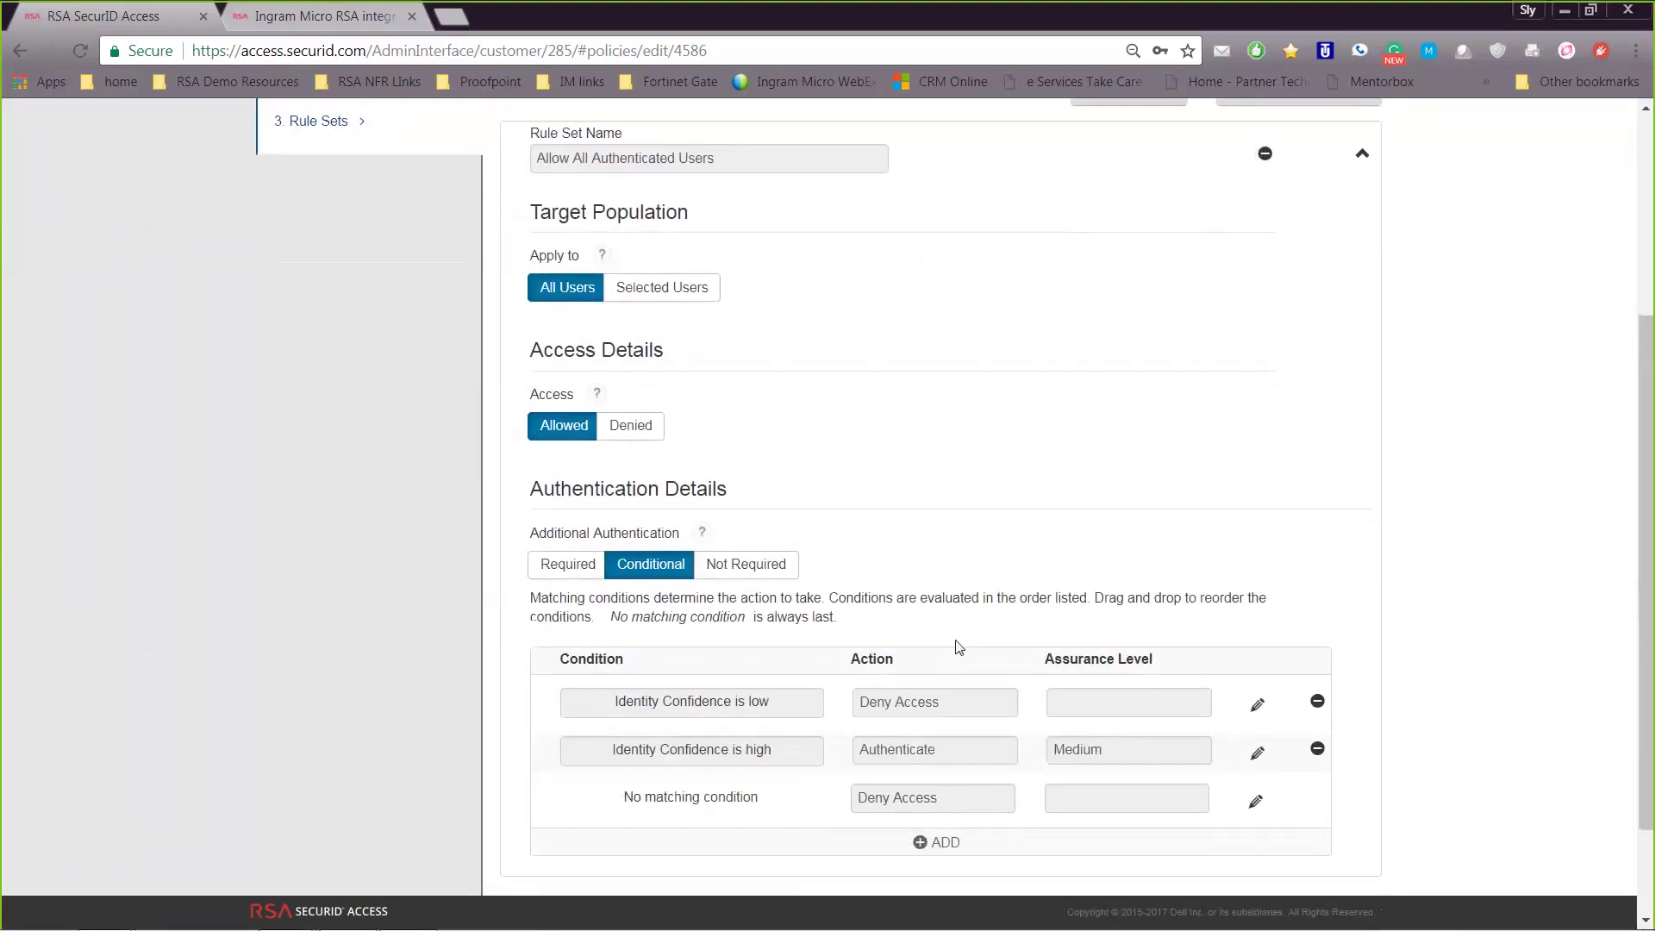
pyautogui.scroll(-1, 959, 627)
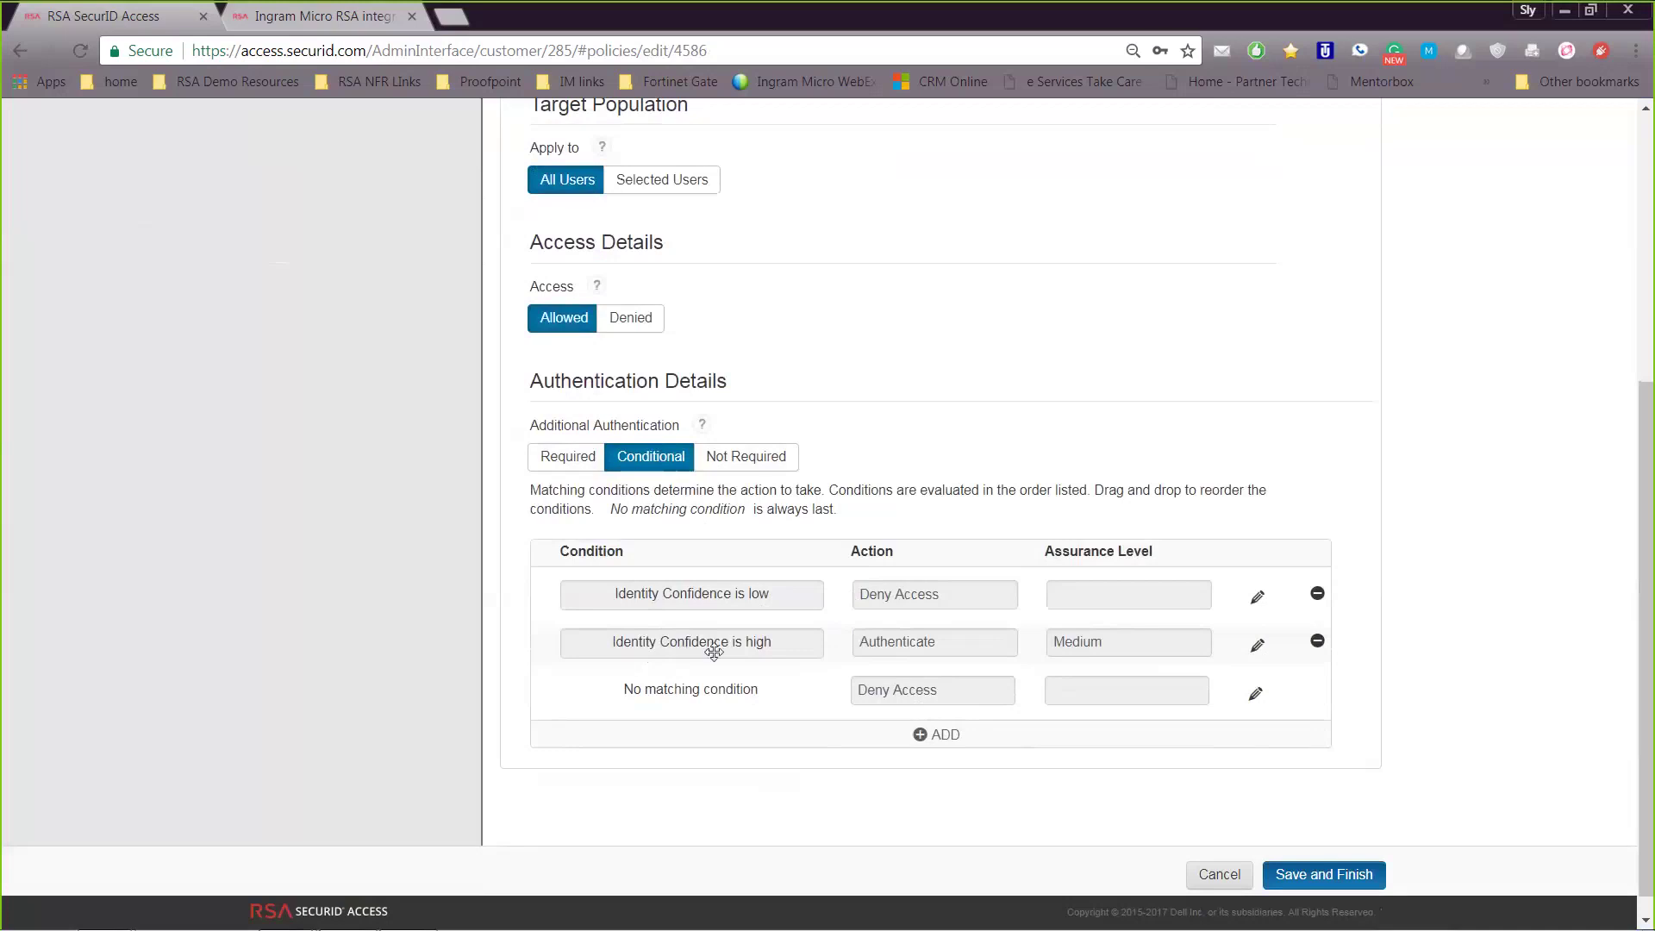
# Try Allow Access on the no-matching-condition rule, then discard that change
pyautogui.click(1255, 697)
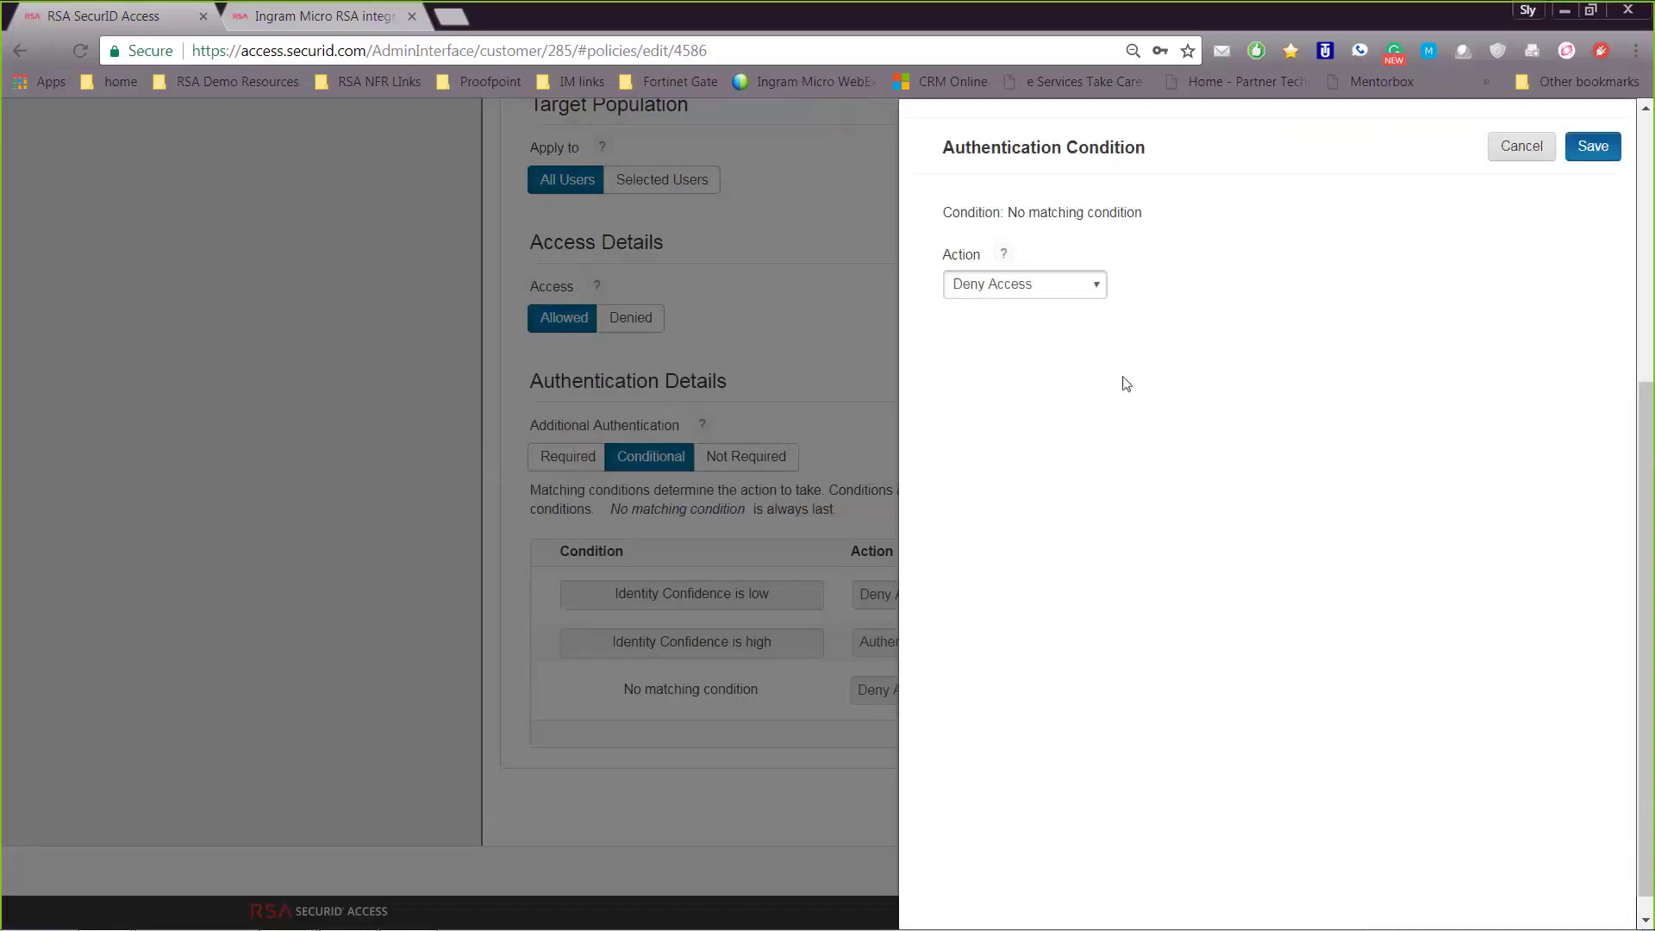
pyautogui.click(1059, 286)
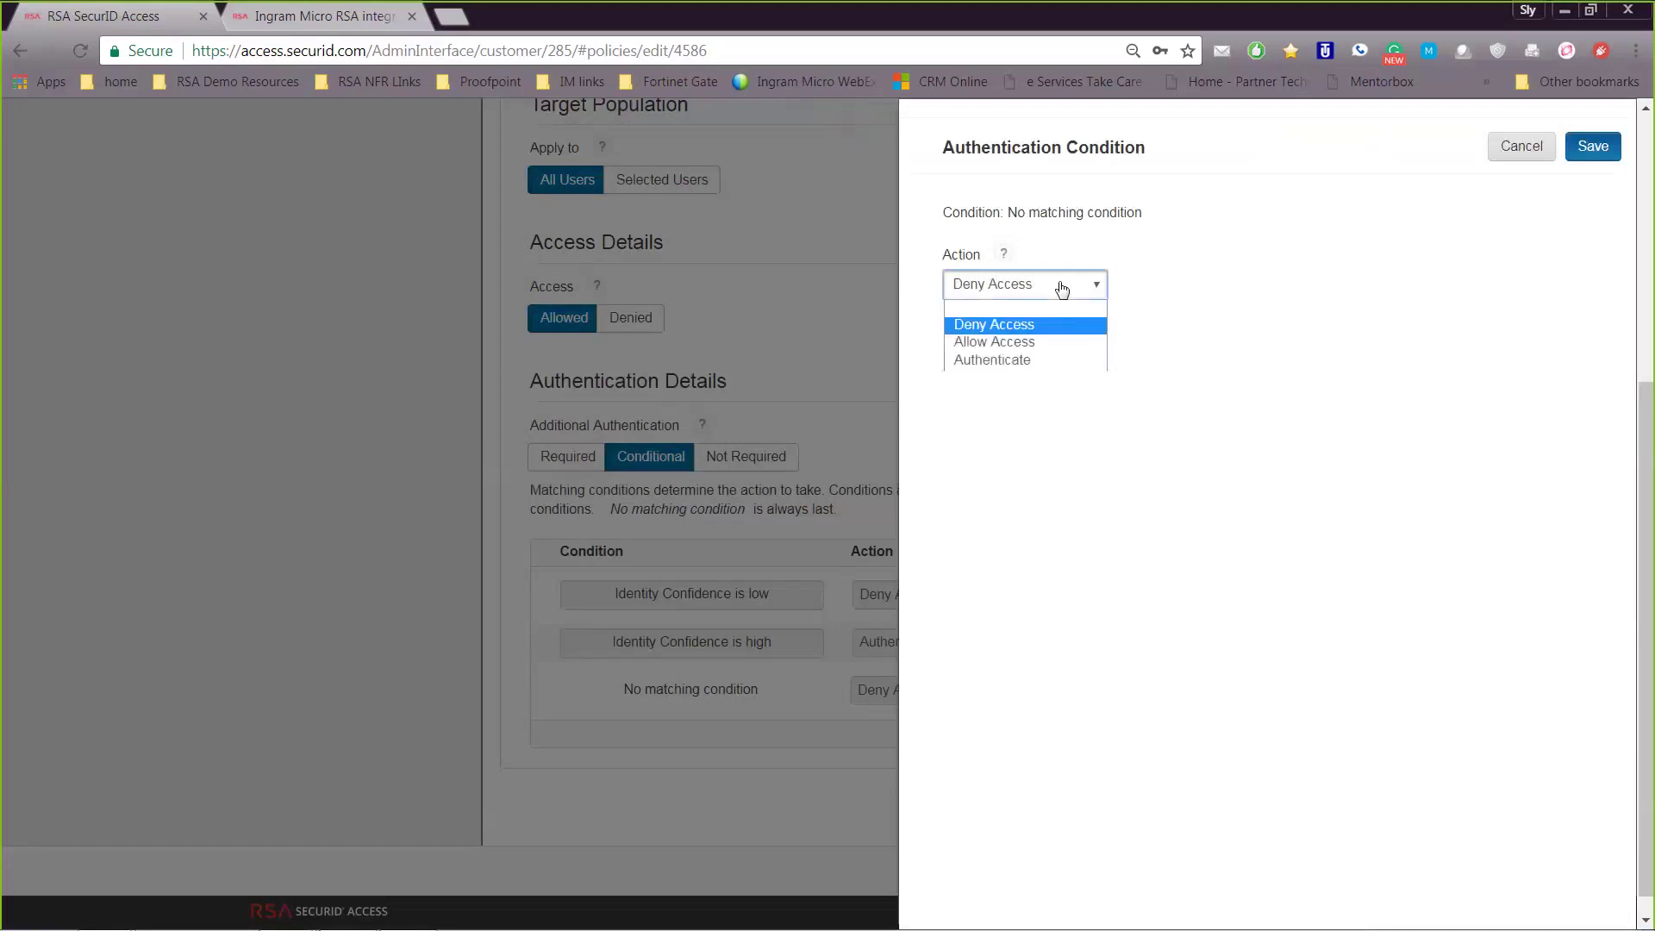
pyautogui.click(1023, 345)
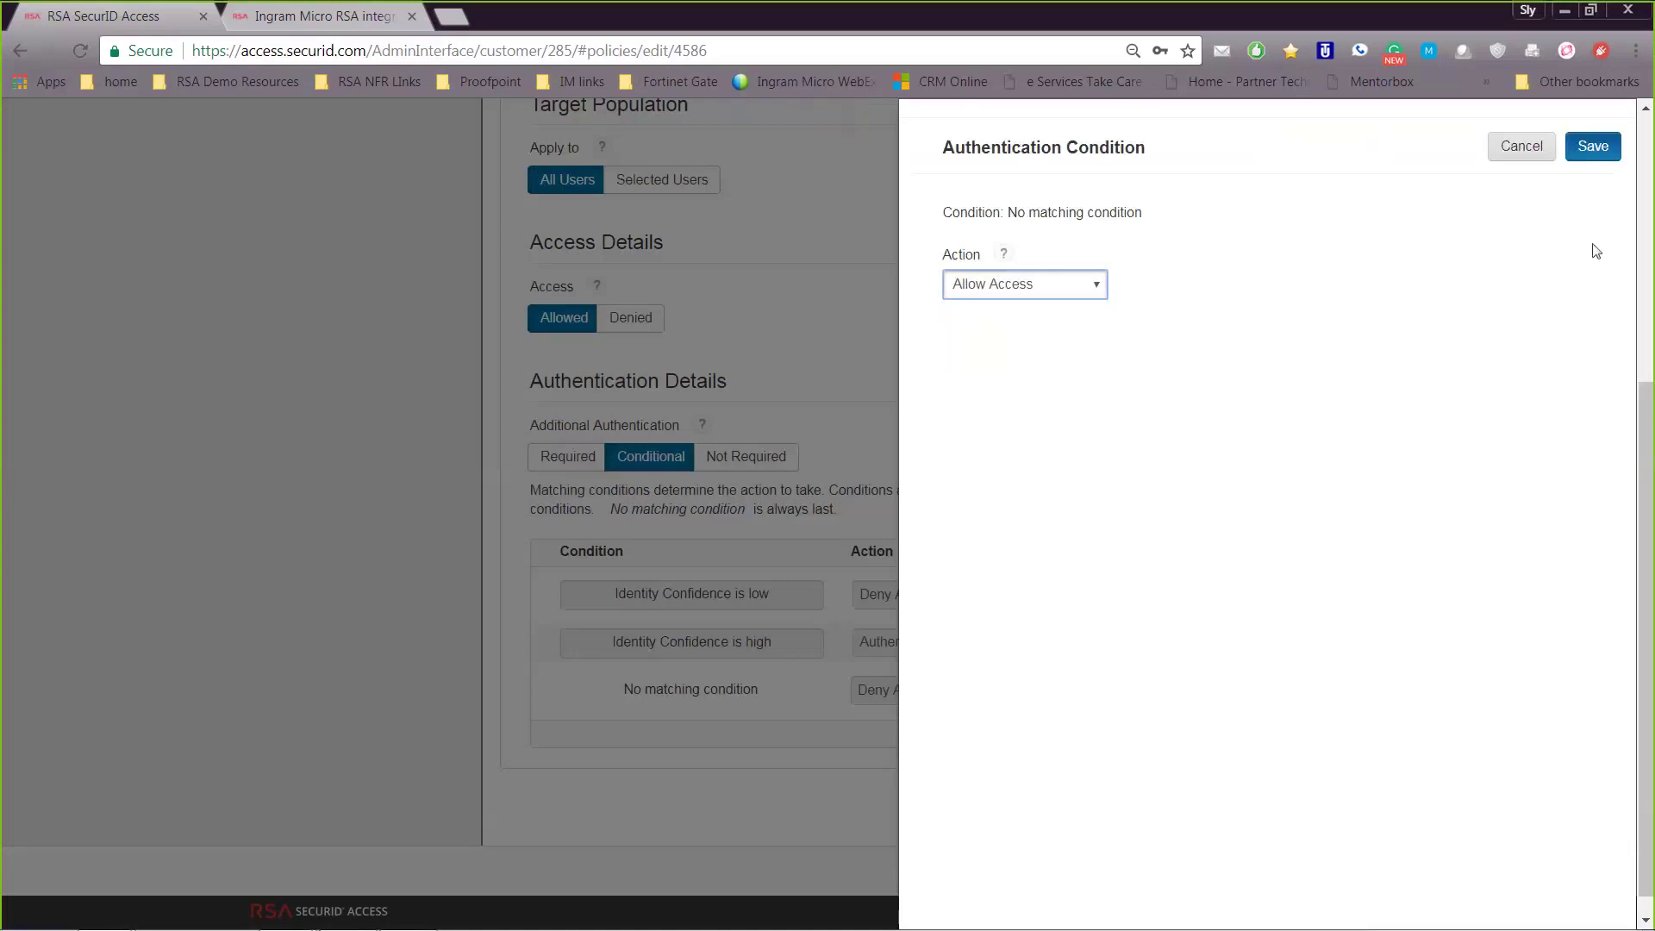
pyautogui.click(1530, 157)
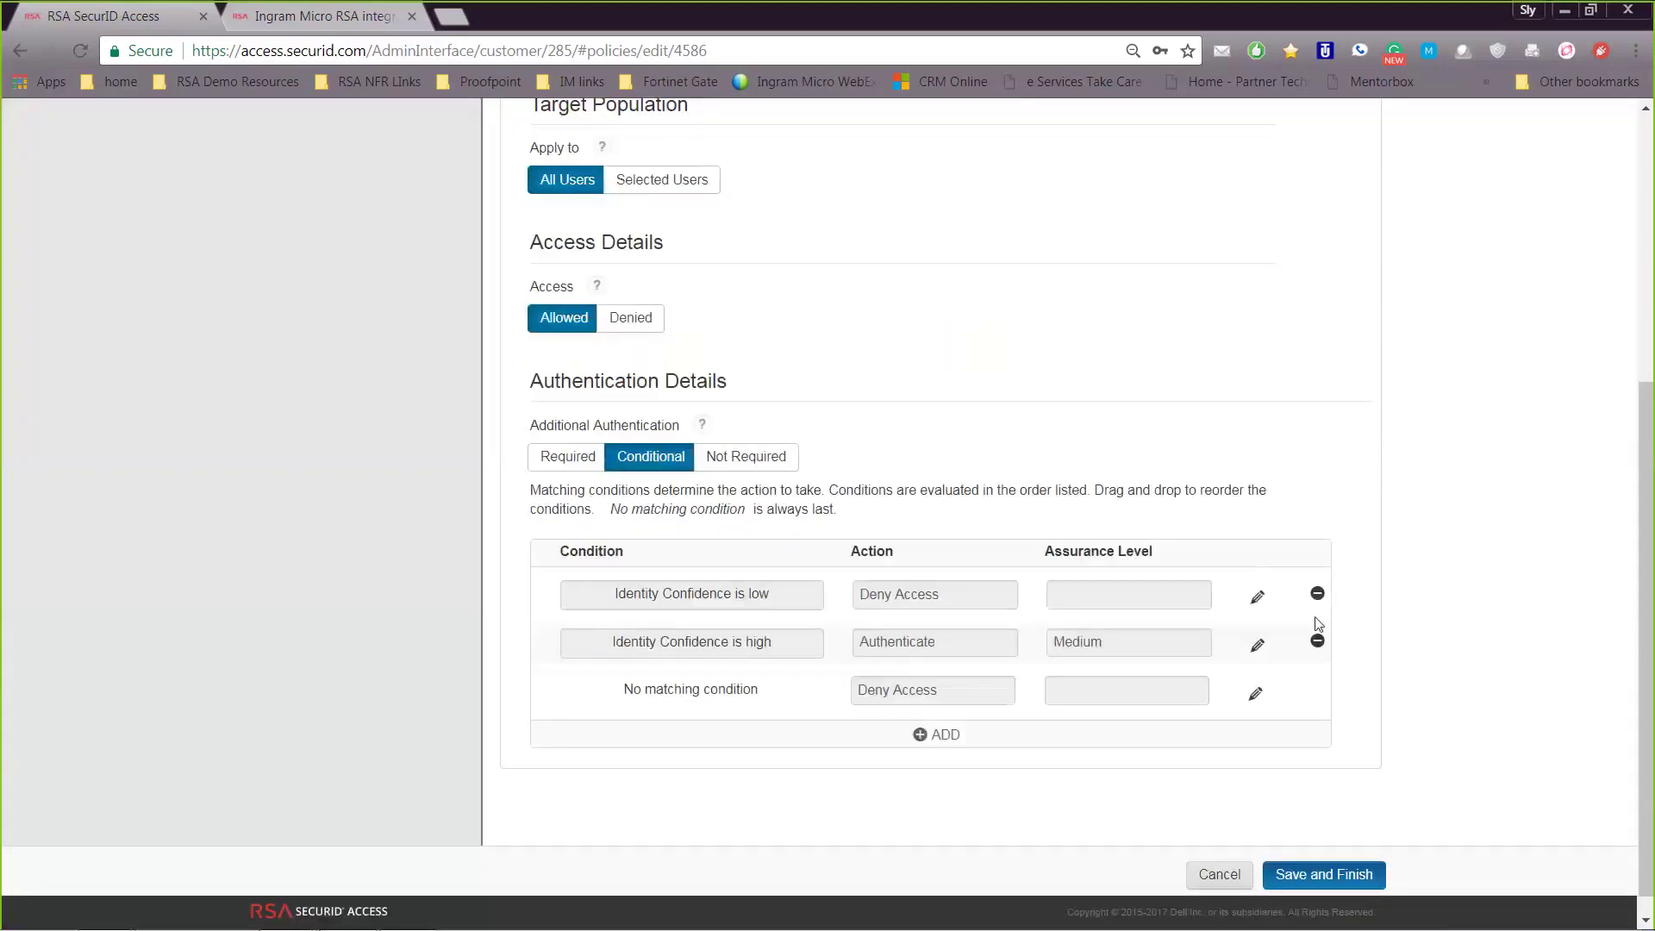
# Add a condition with Trusted Location True and action Allow Access, and save it
pyautogui.click(958, 734)
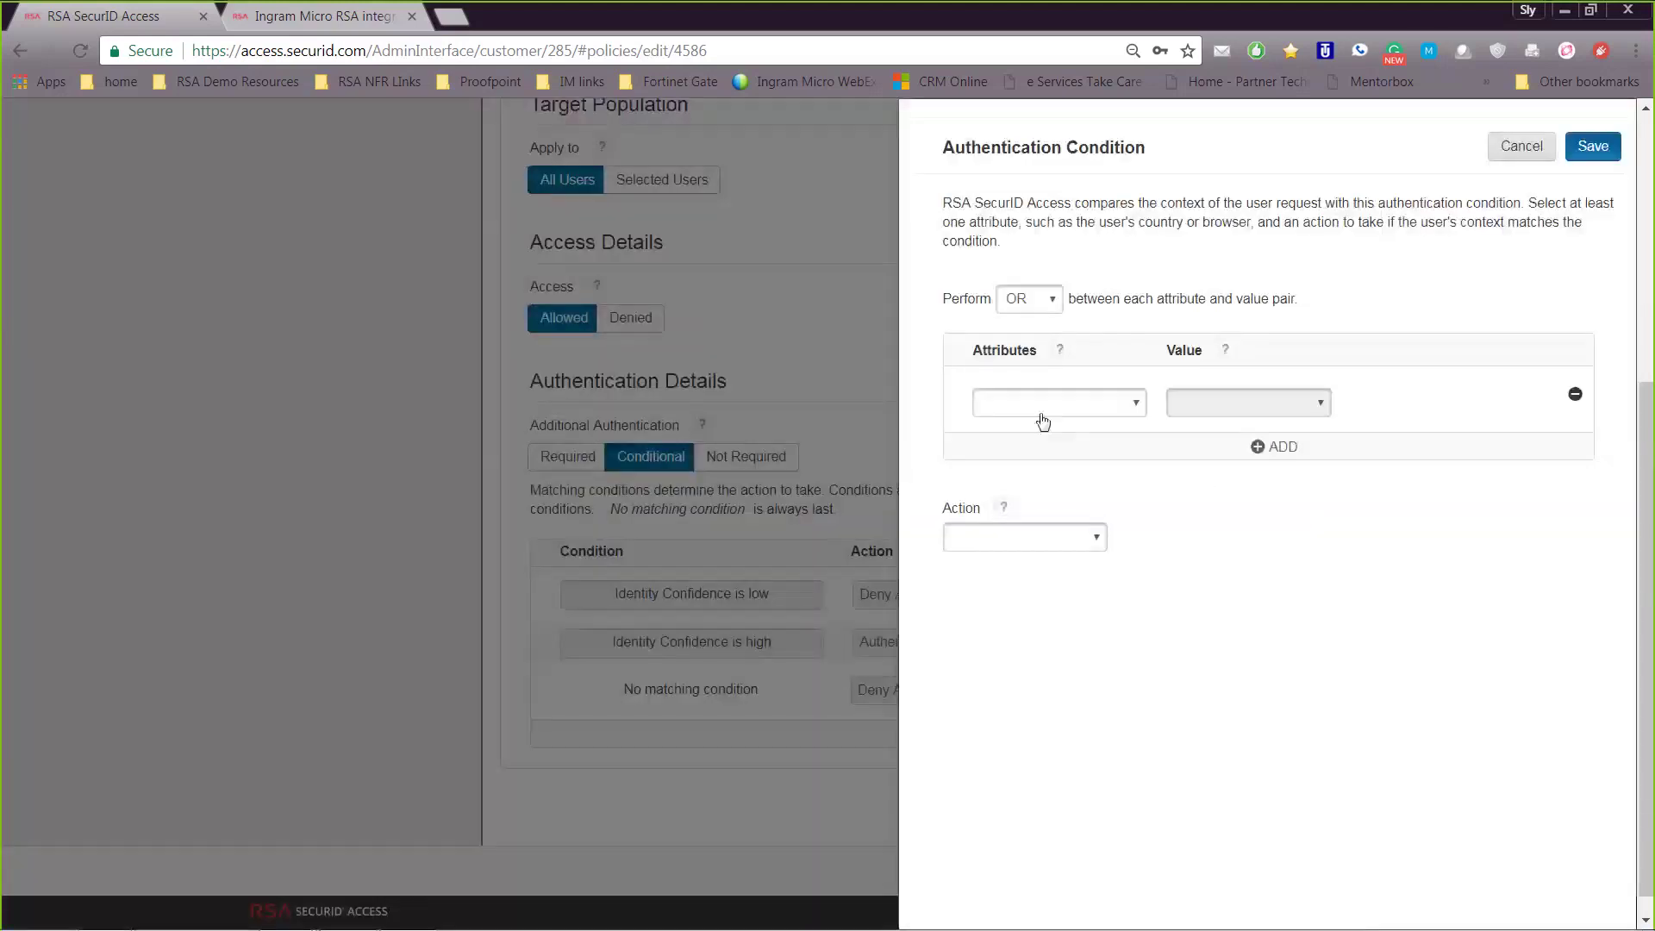
pyautogui.click(1081, 405)
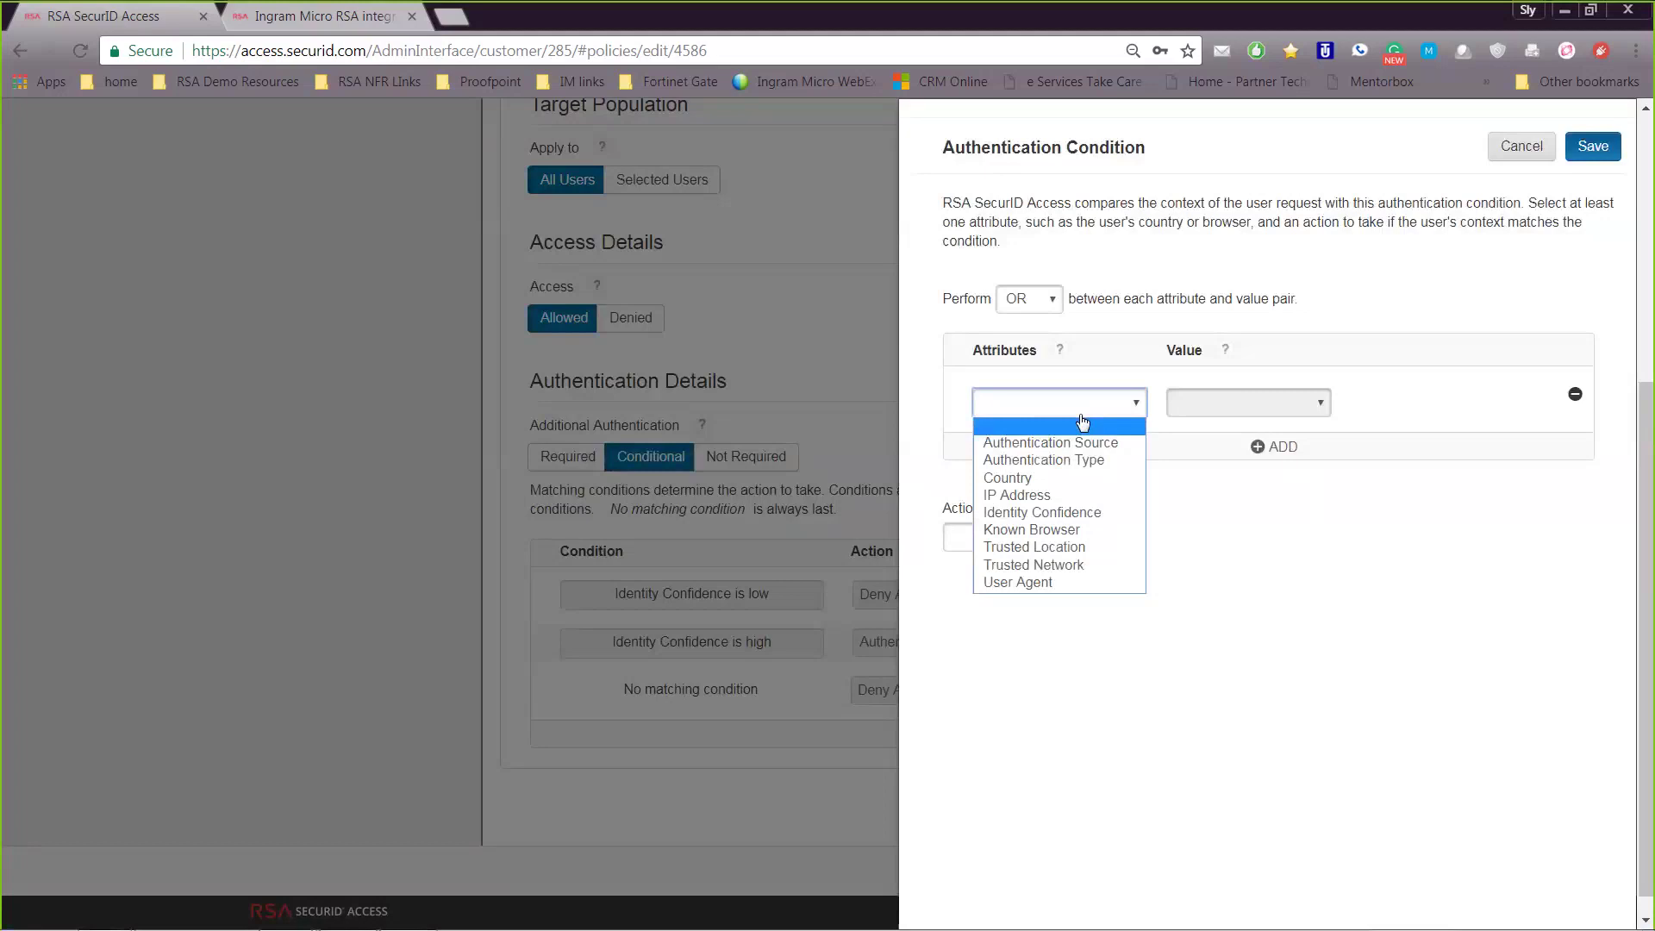
pyautogui.click(1050, 548)
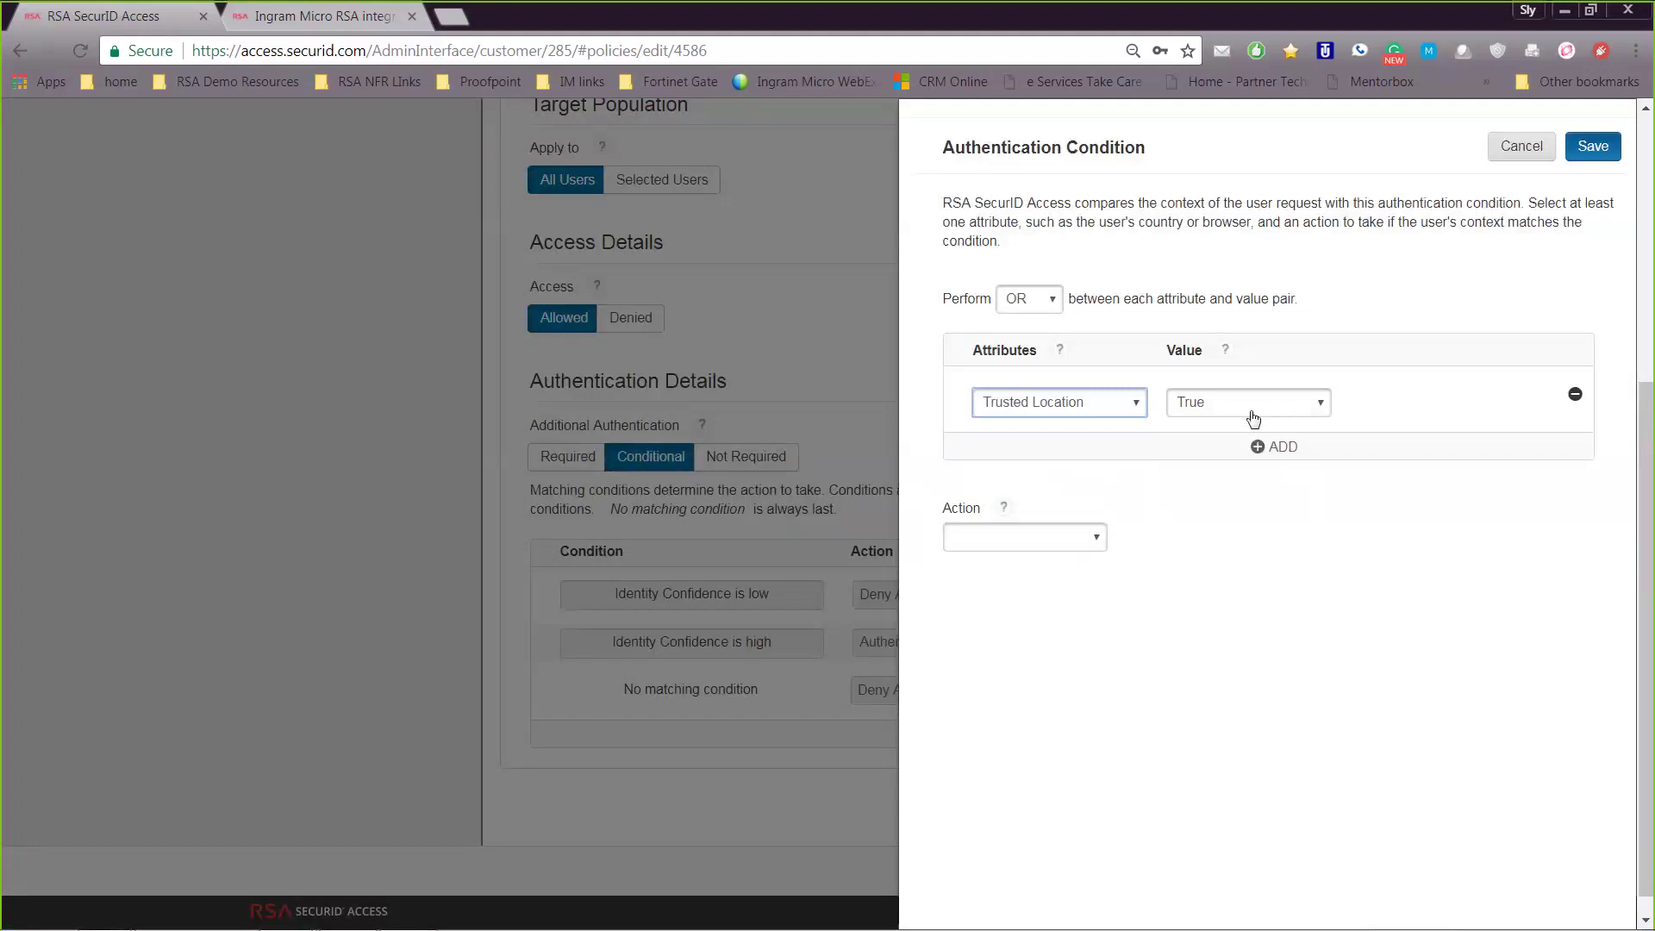
pyautogui.click(1079, 543)
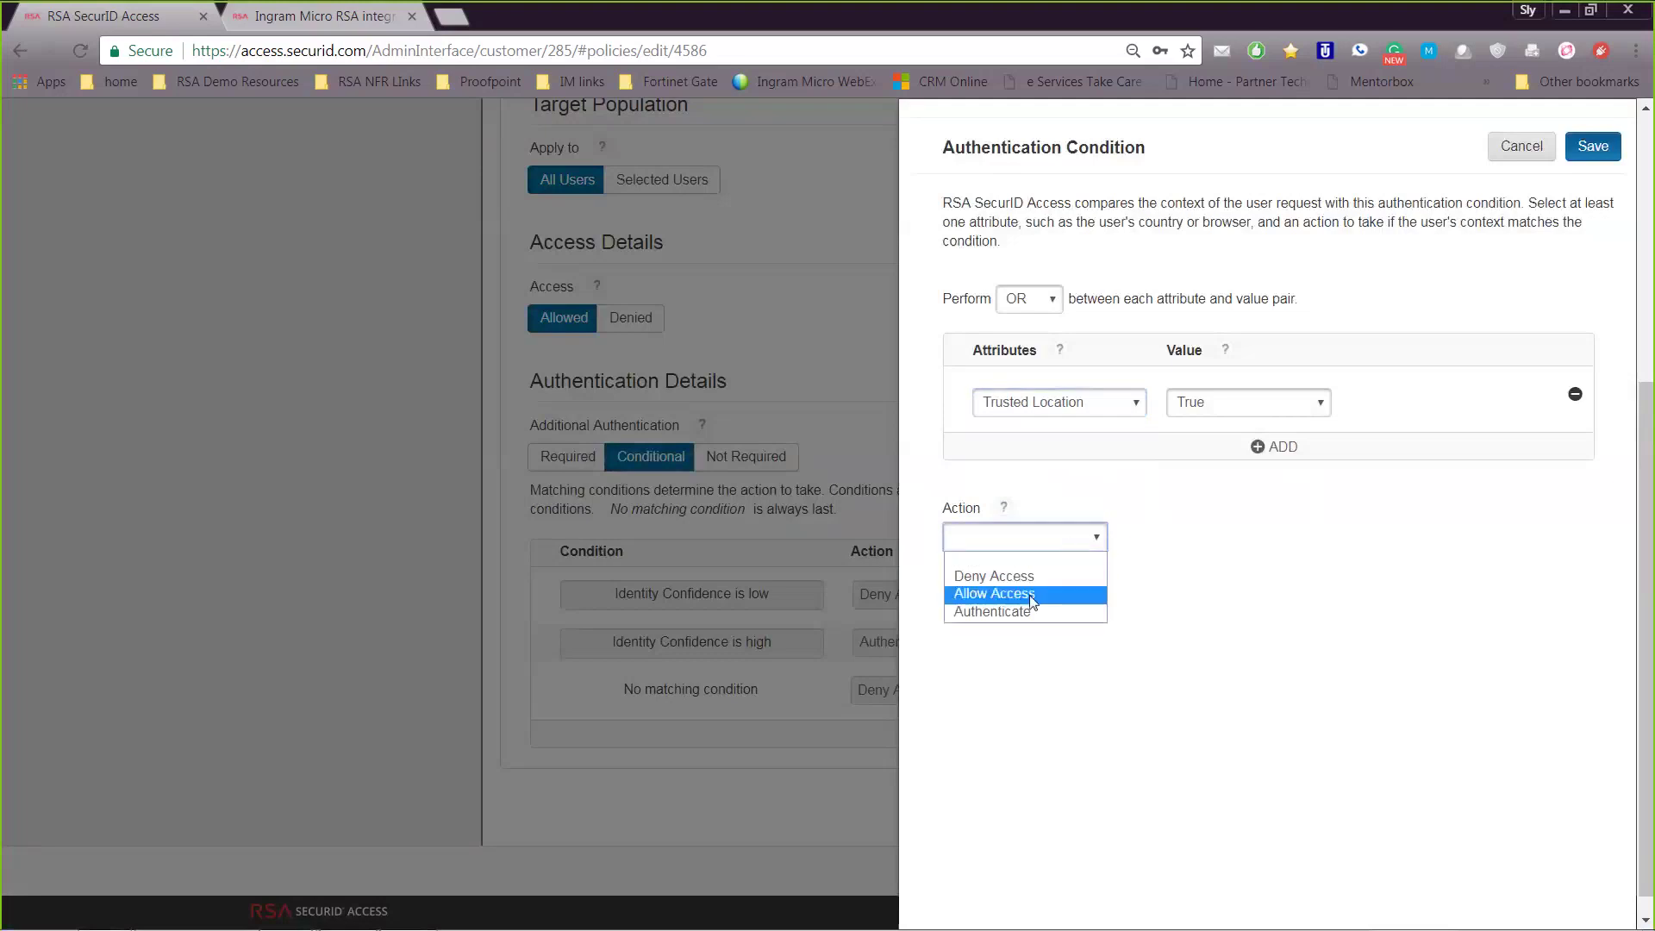
pyautogui.click(1029, 594)
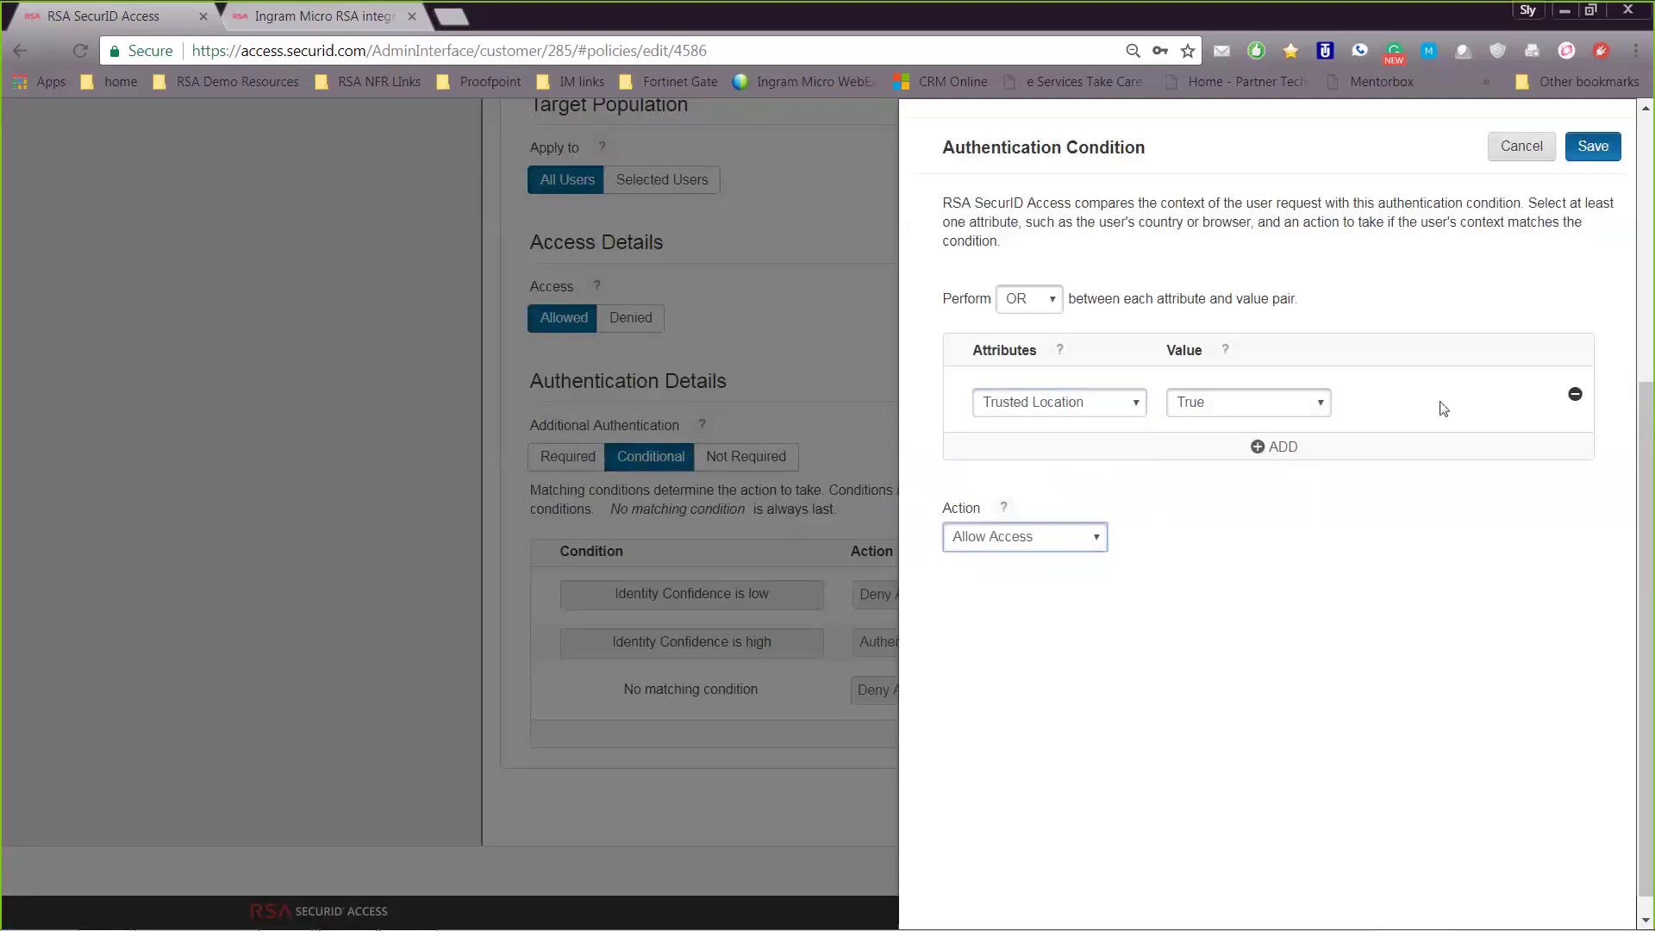
pyautogui.click(1588, 146)
# Save and finish the edited policy, then review the Trusted Networks list
pyautogui.scroll(-1, 1460, 724)
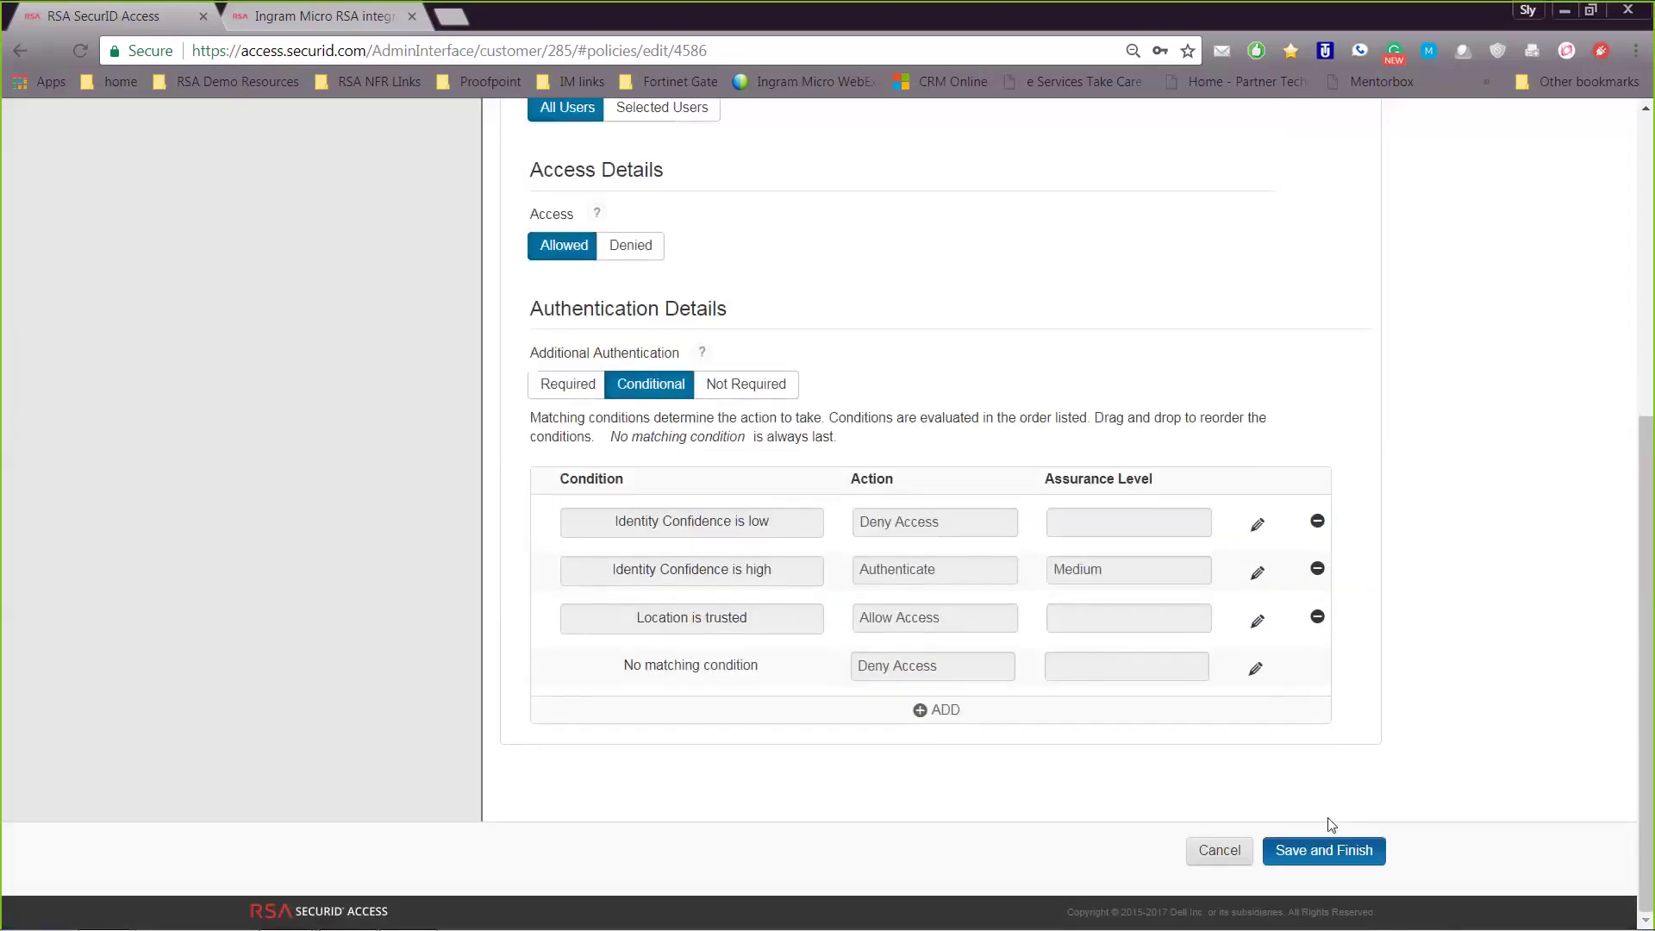
pyautogui.click(1304, 842)
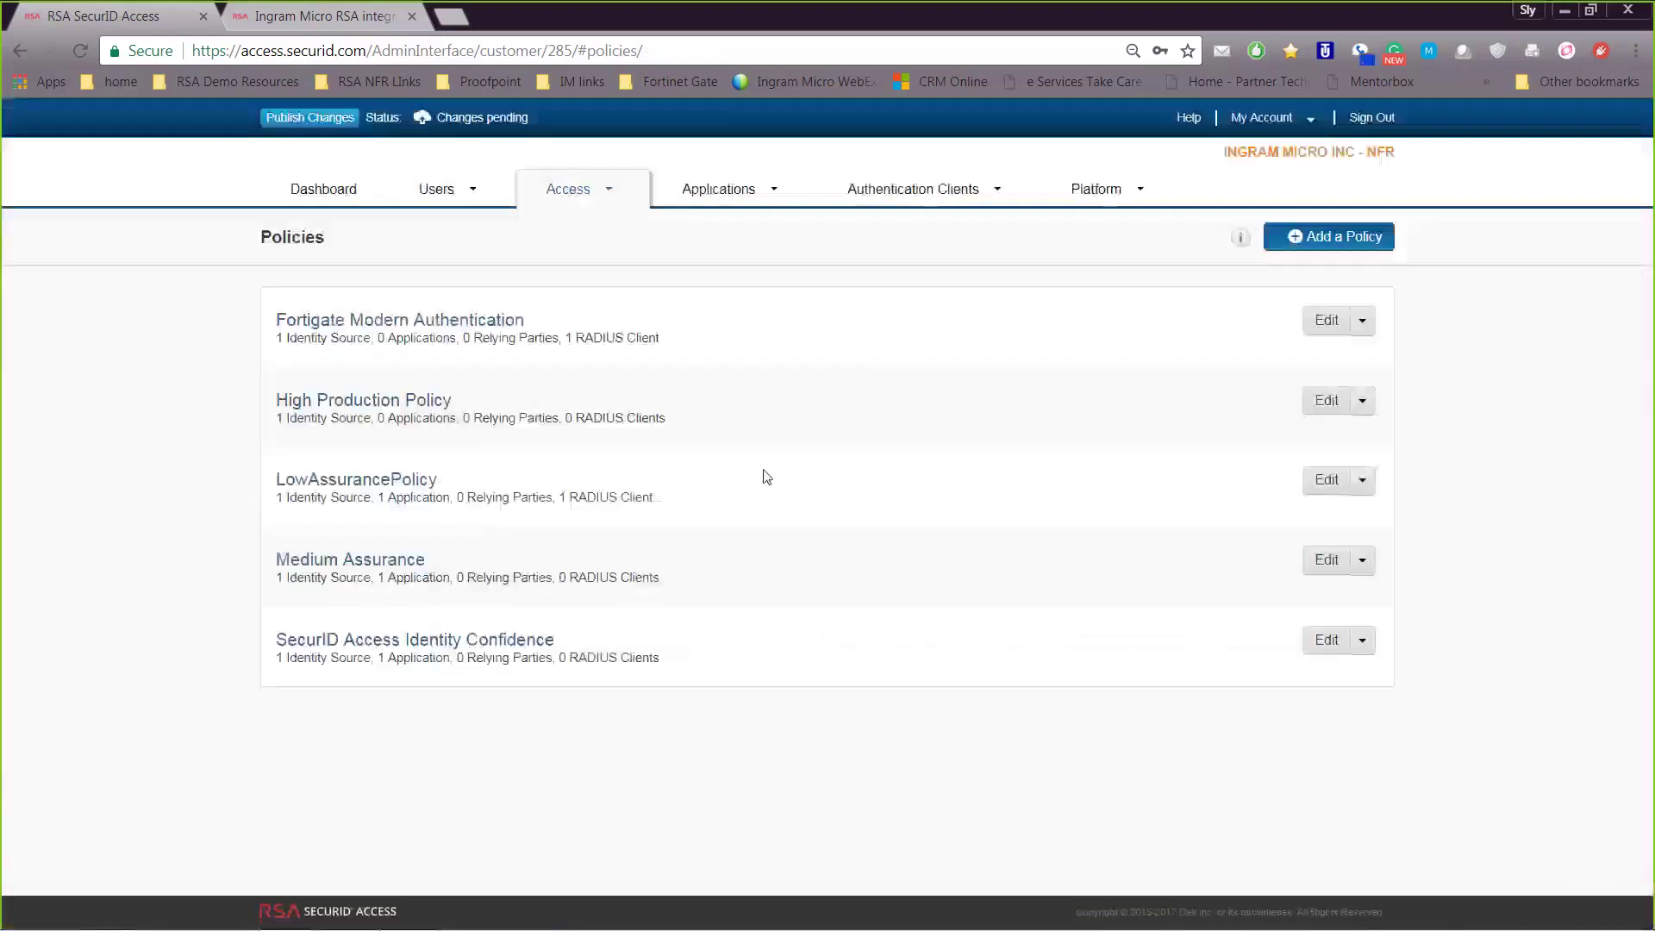
pyautogui.click(565, 186)
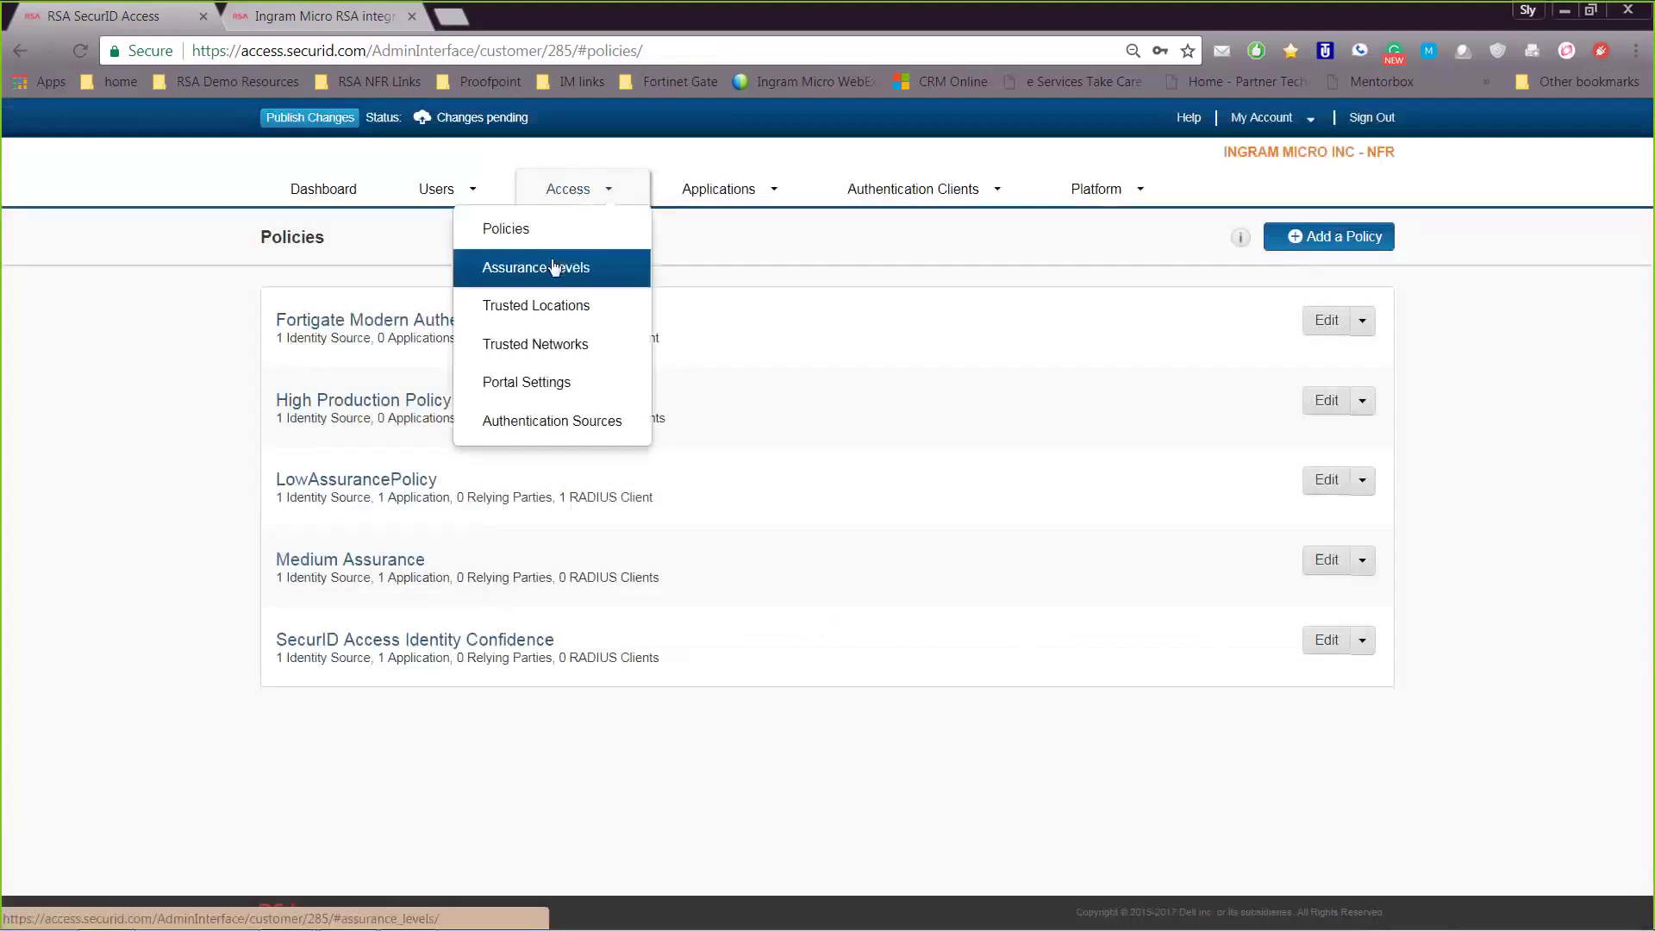
pyautogui.click(535, 344)
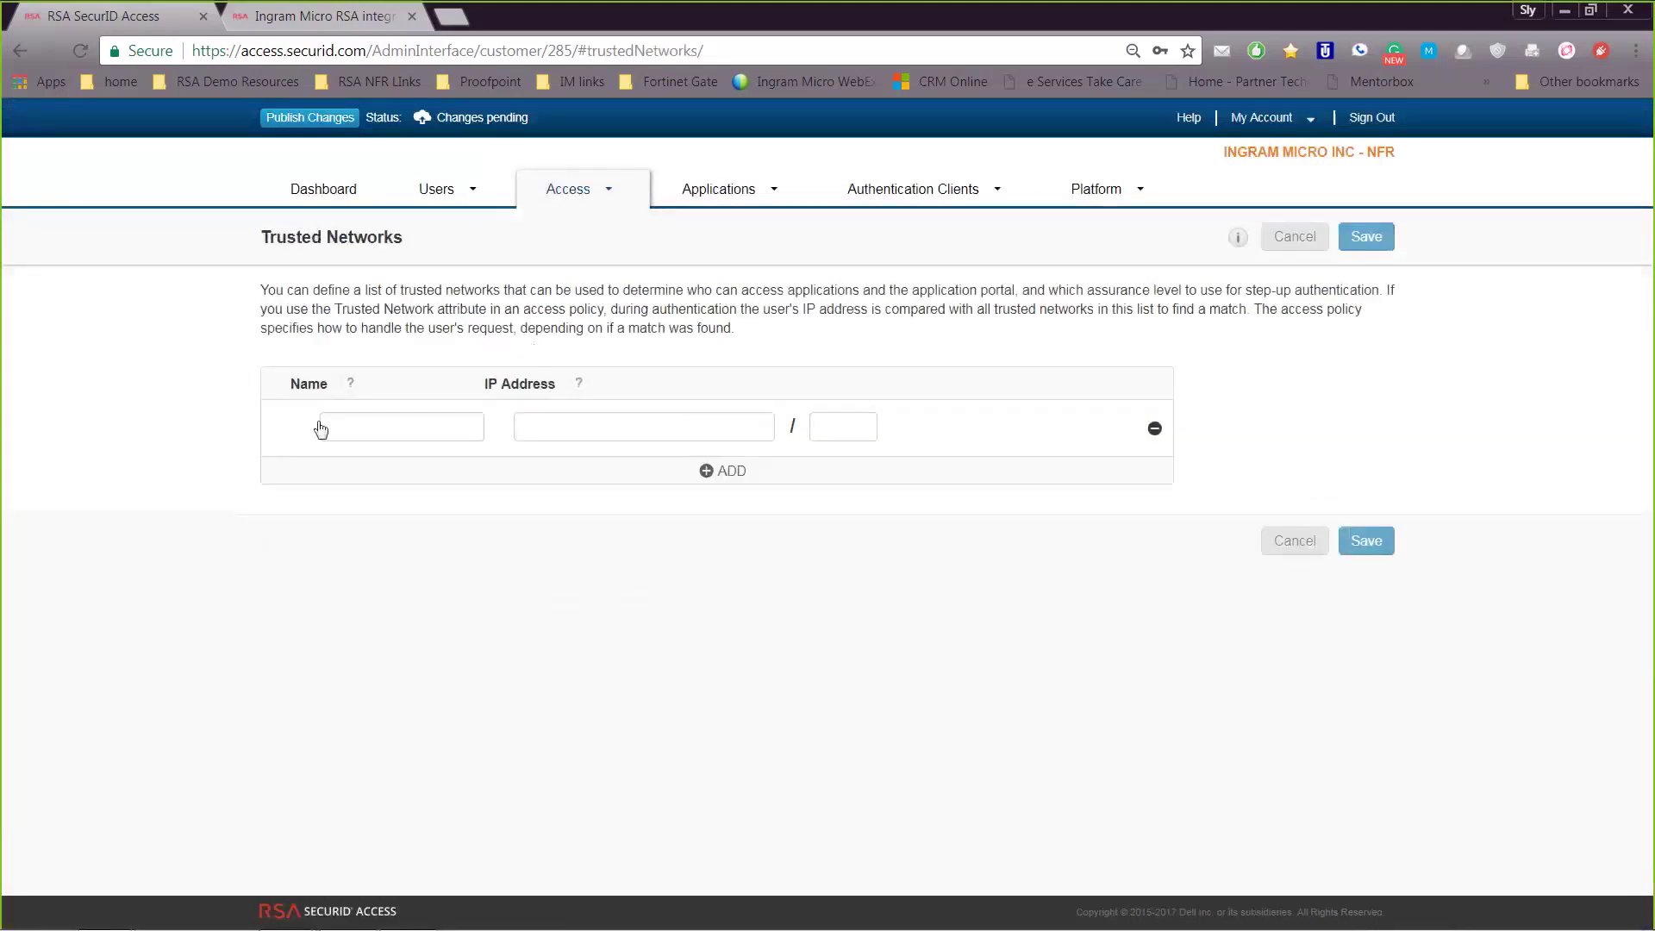
# Check the Home Office trusted location's options, then go to Applications > My Applications
pyautogui.click(642, 201)
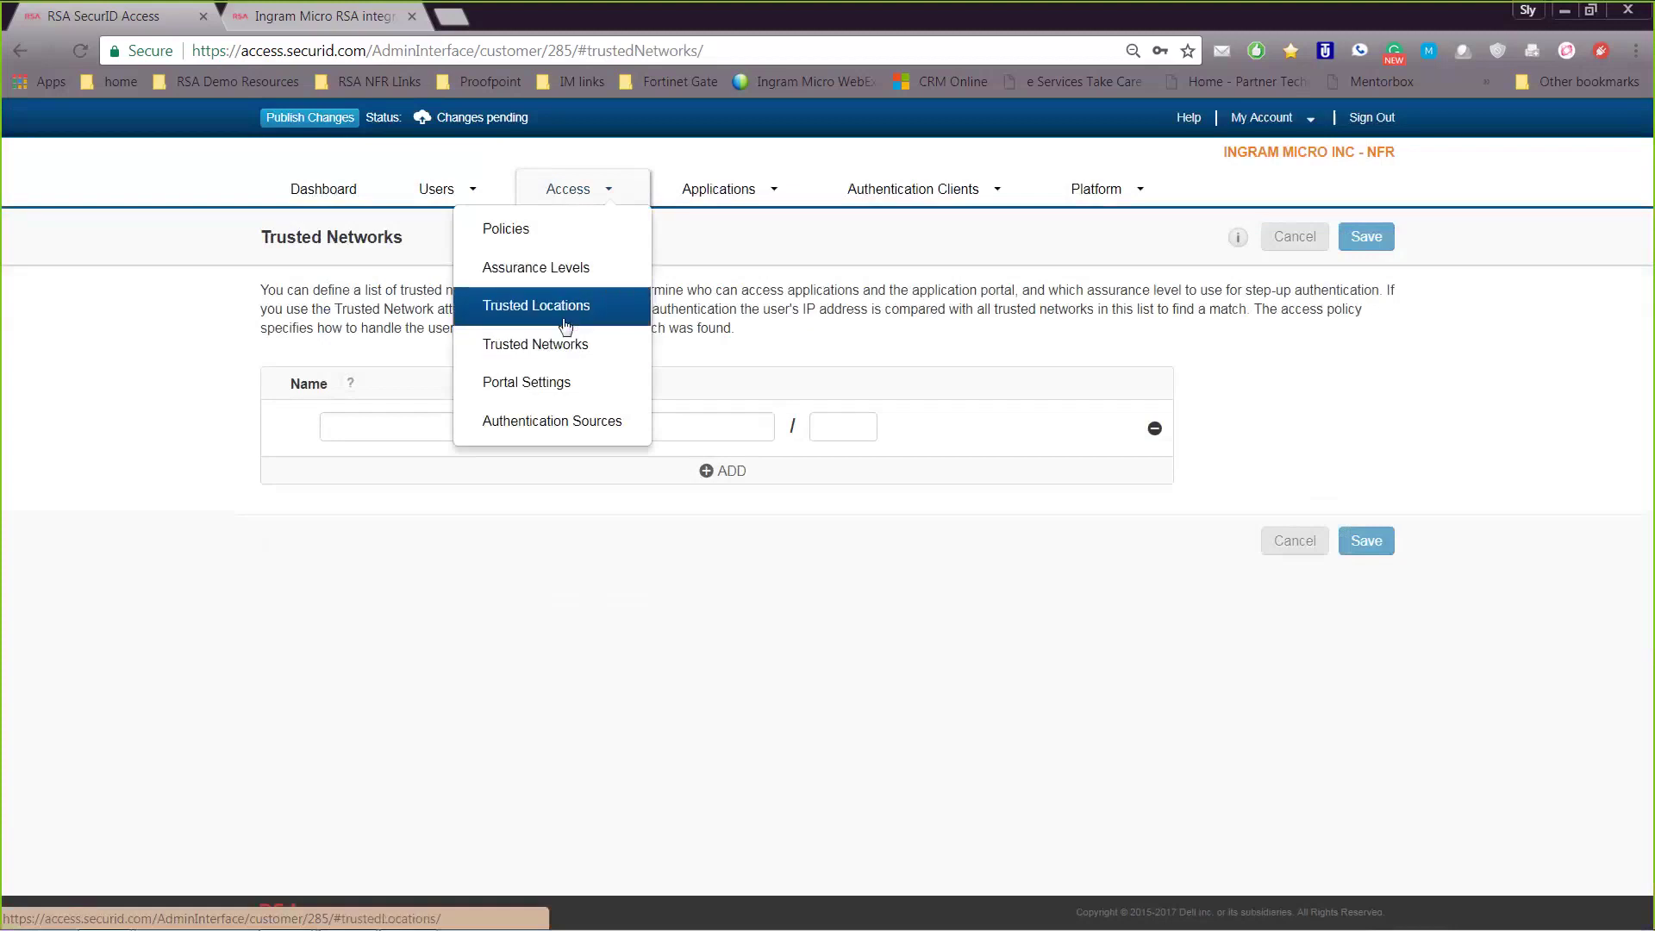
pyautogui.click(566, 319)
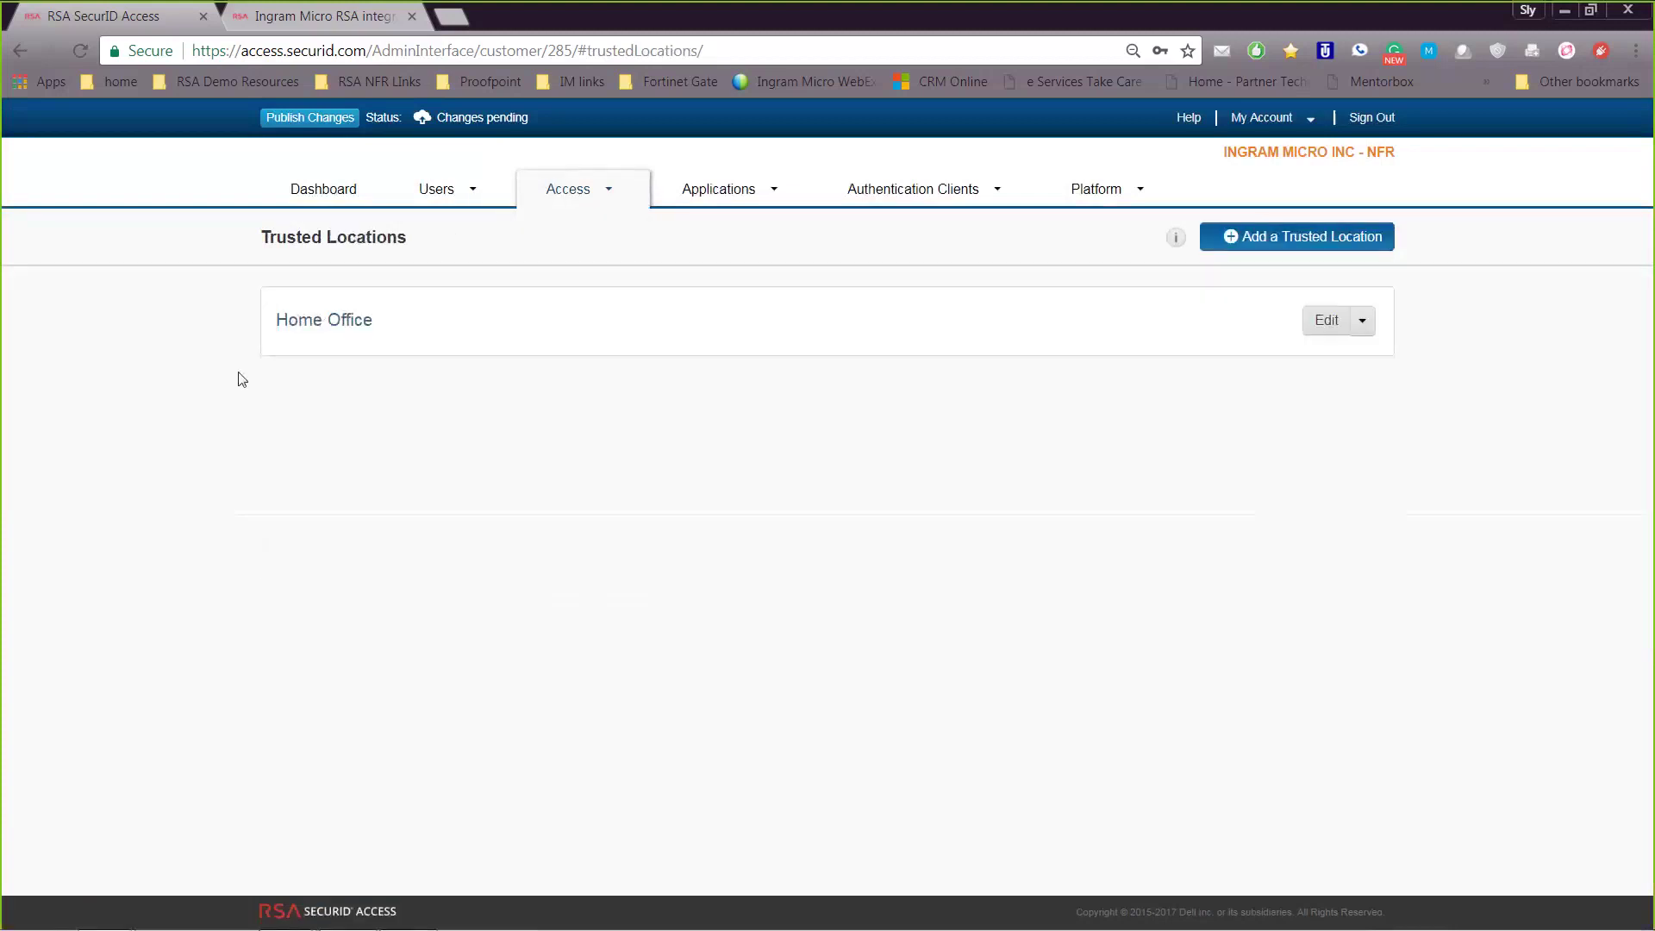
pyautogui.click(1363, 322)
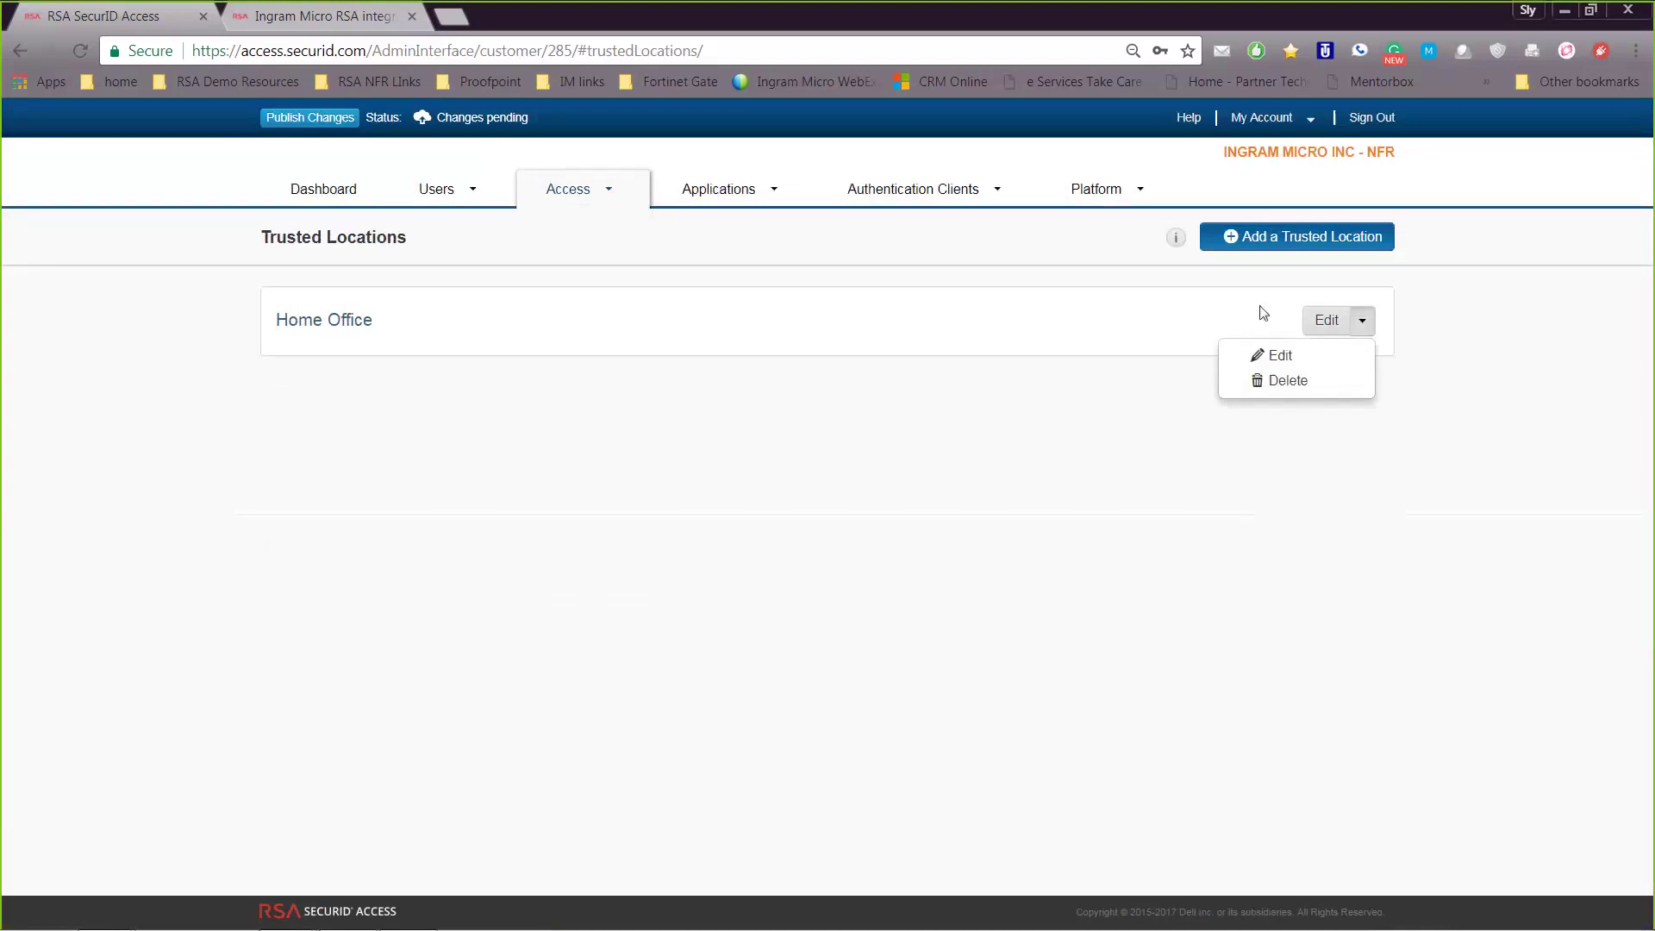
pyautogui.click(707, 185)
pyautogui.click(712, 229)
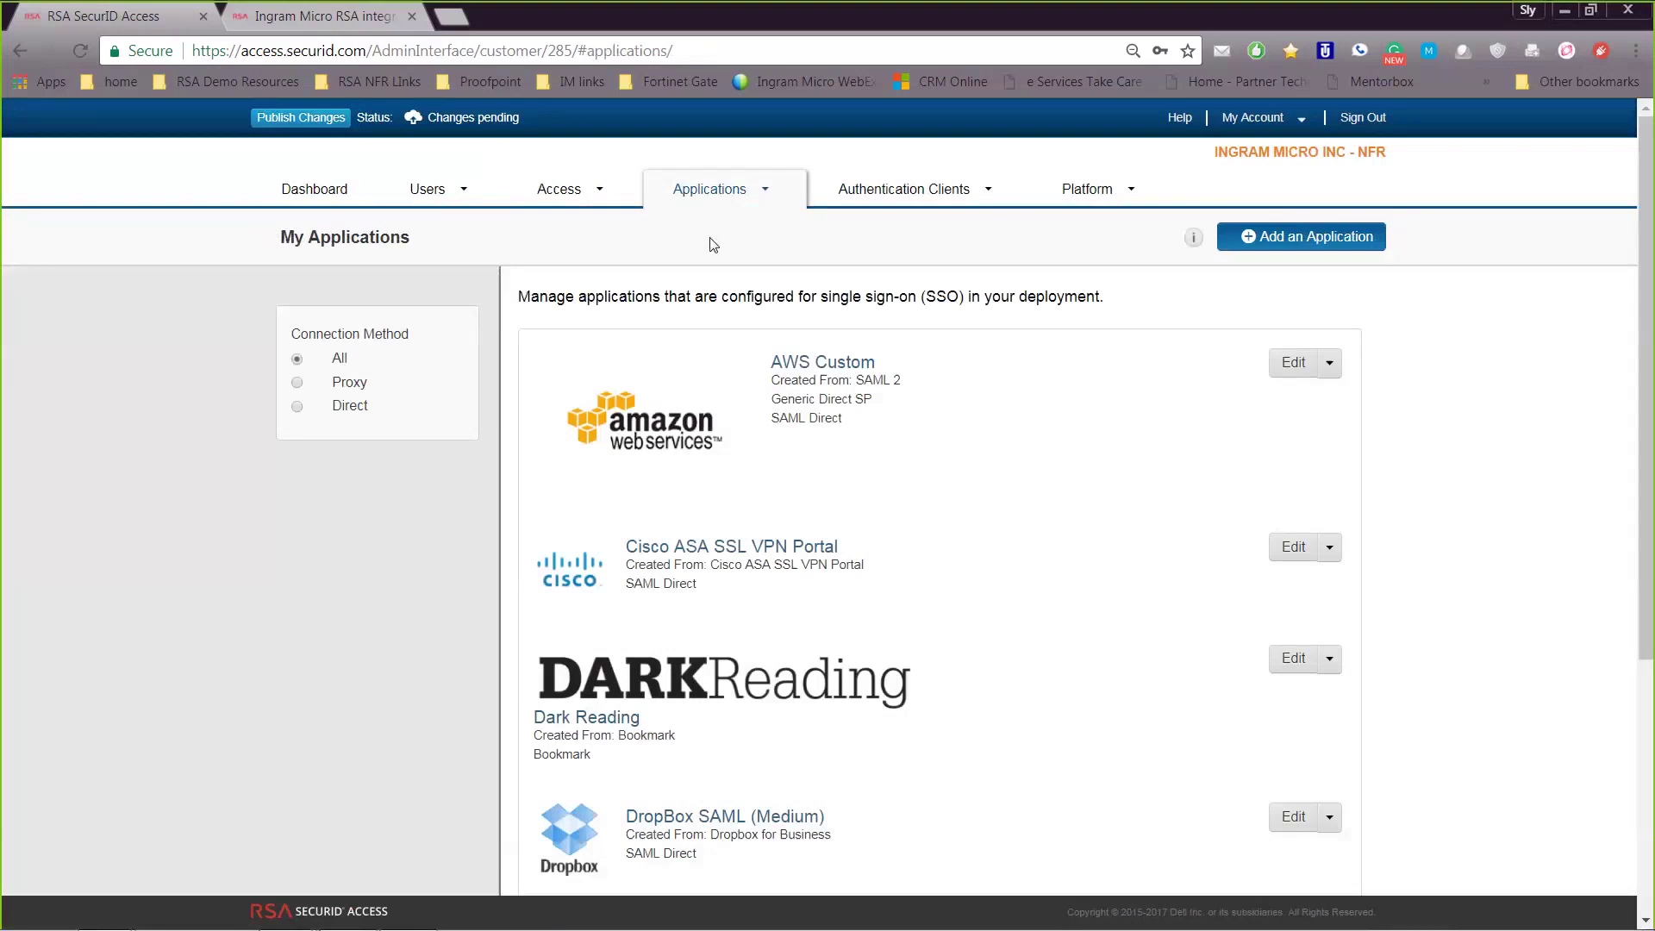
# Open the Salesforce application and check its User Access policy without changing it
pyautogui.scroll(-3, 1060, 554)
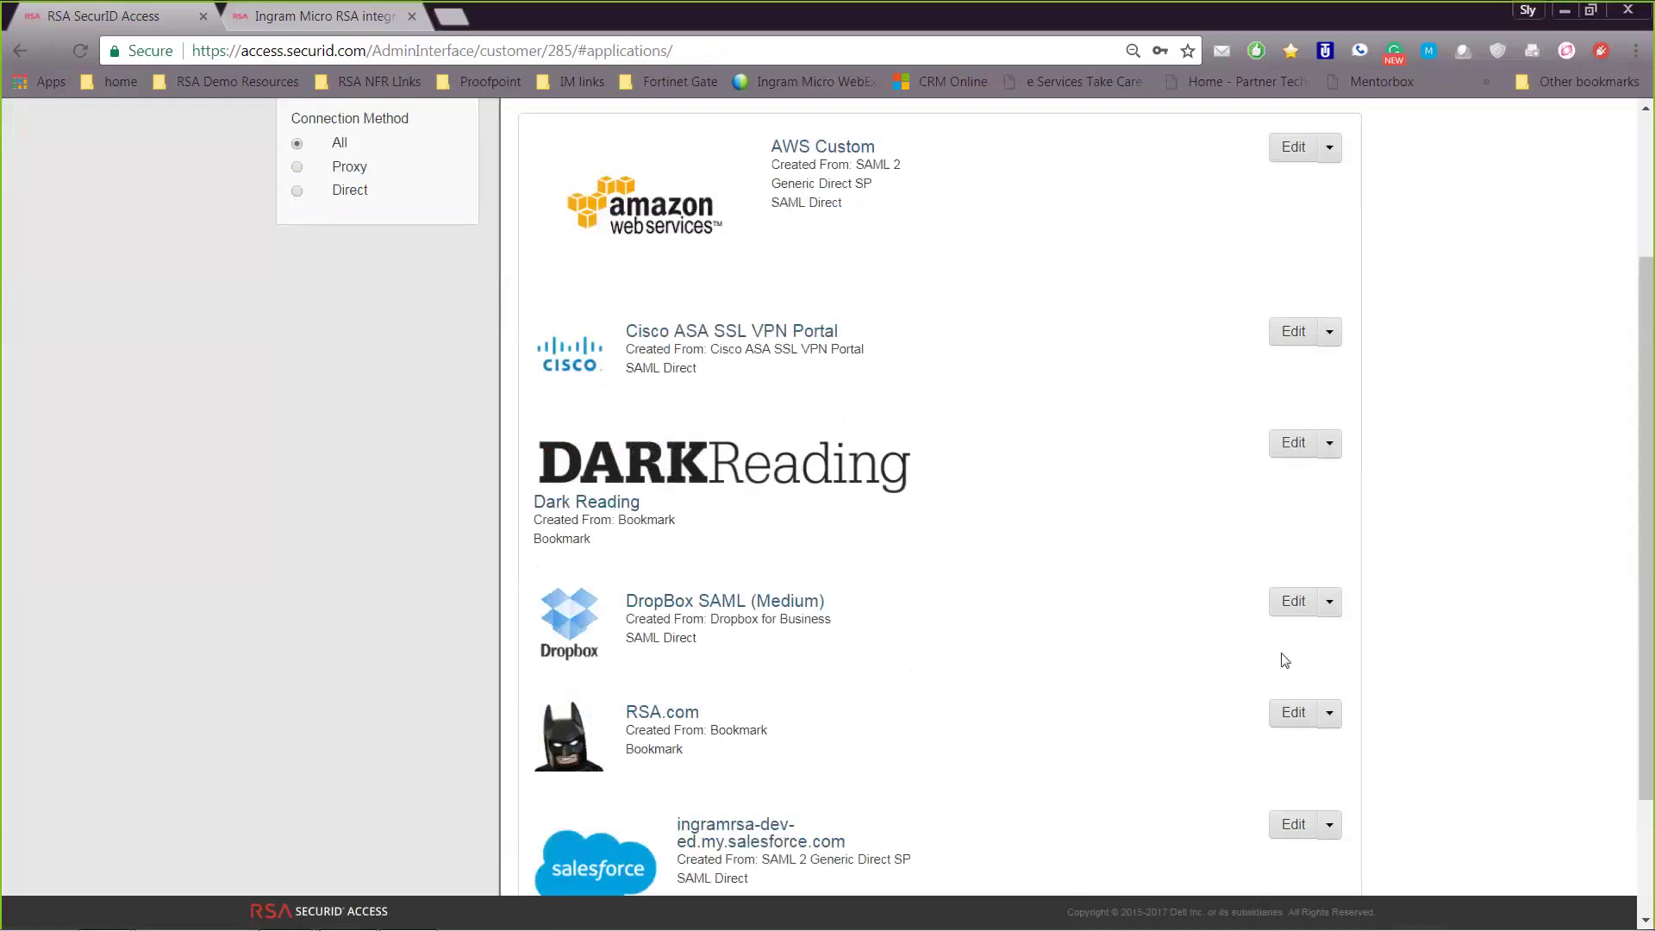
pyautogui.click(1294, 603)
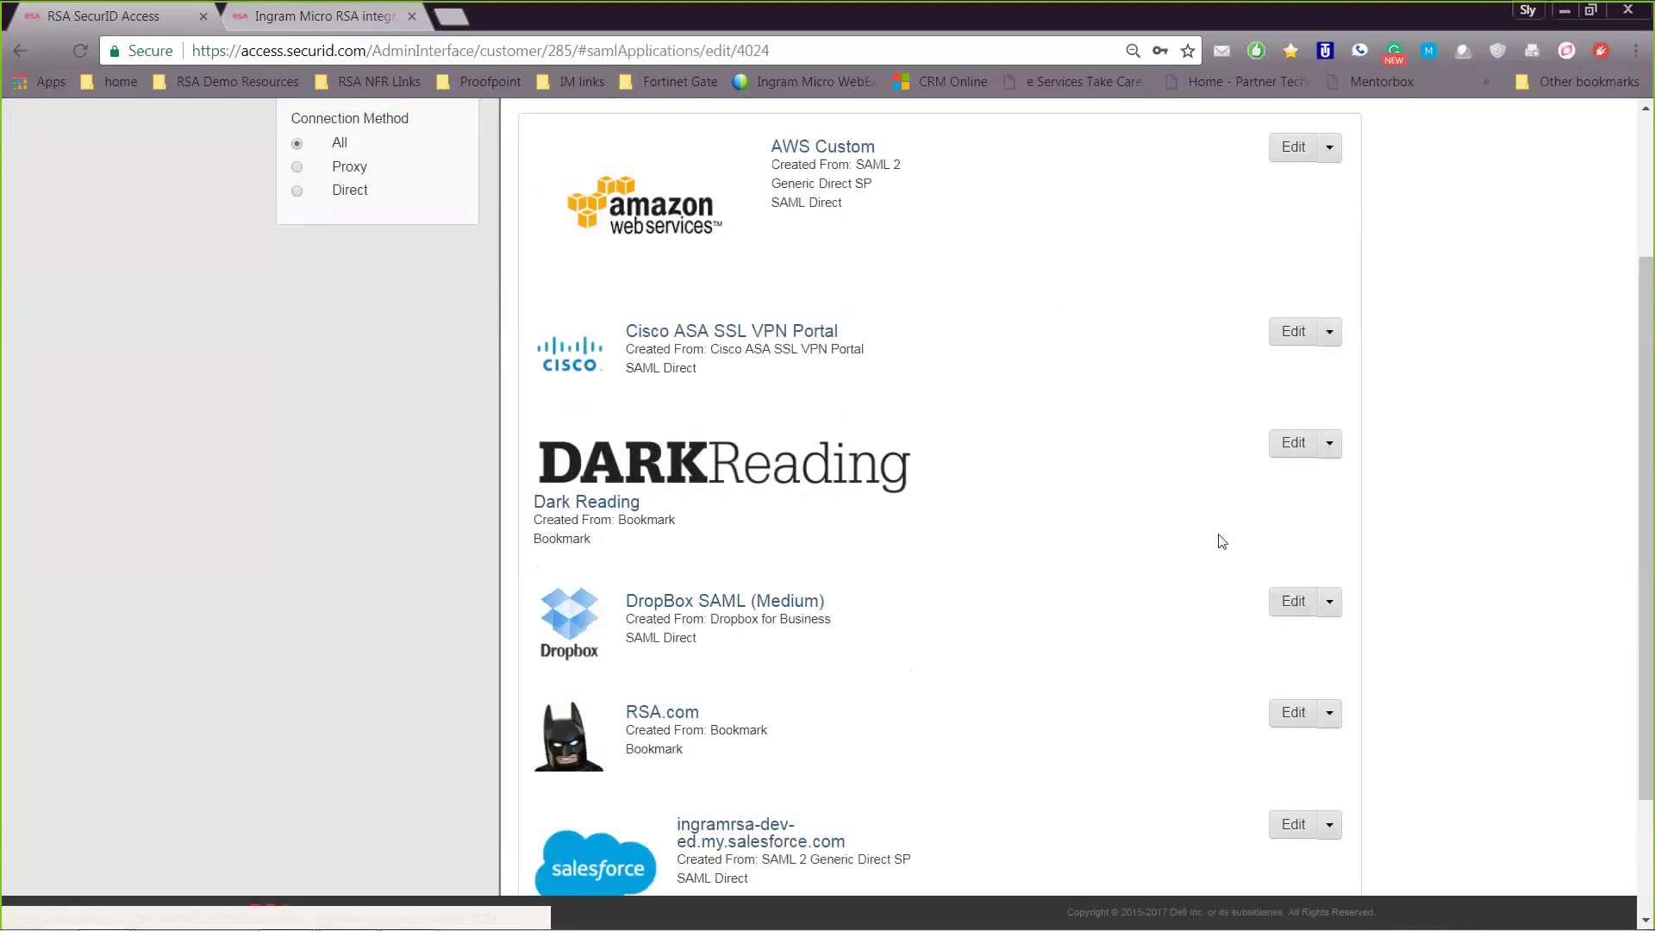
pyautogui.click(28, 52)
pyautogui.scroll(-4, 1061, 683)
pyautogui.click(1292, 723)
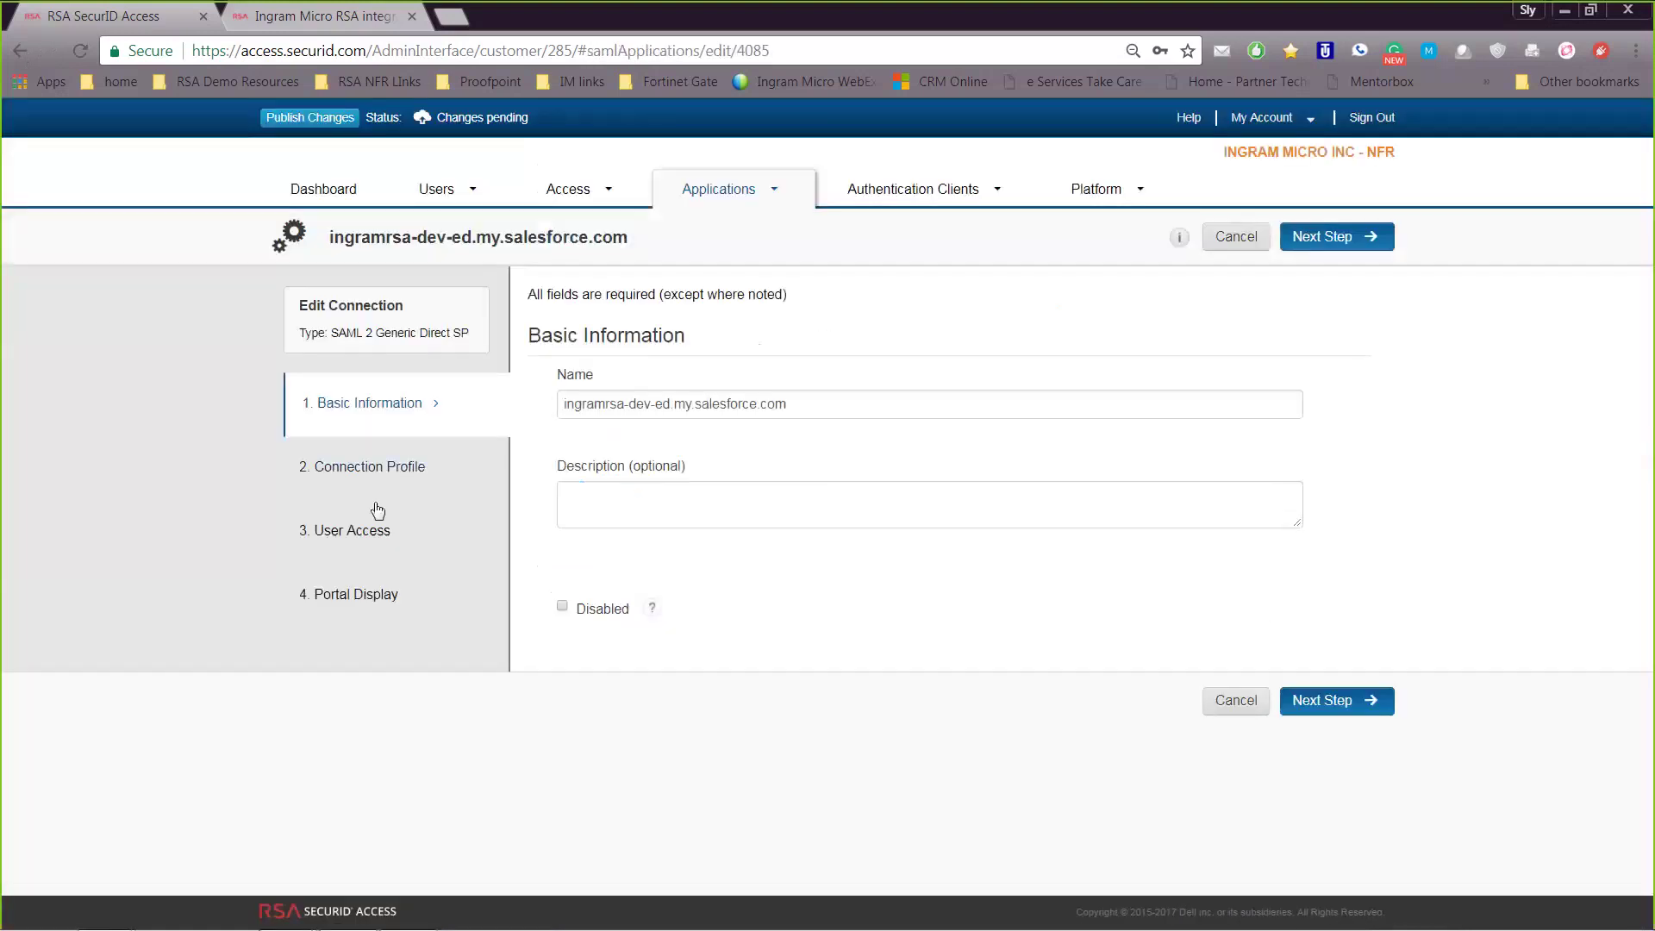
pyautogui.click(418, 538)
pyautogui.click(808, 509)
pyautogui.click(1385, 591)
# Save and finish the Salesforce app via Portal Display, then publish the pending changes
pyautogui.click(1336, 687)
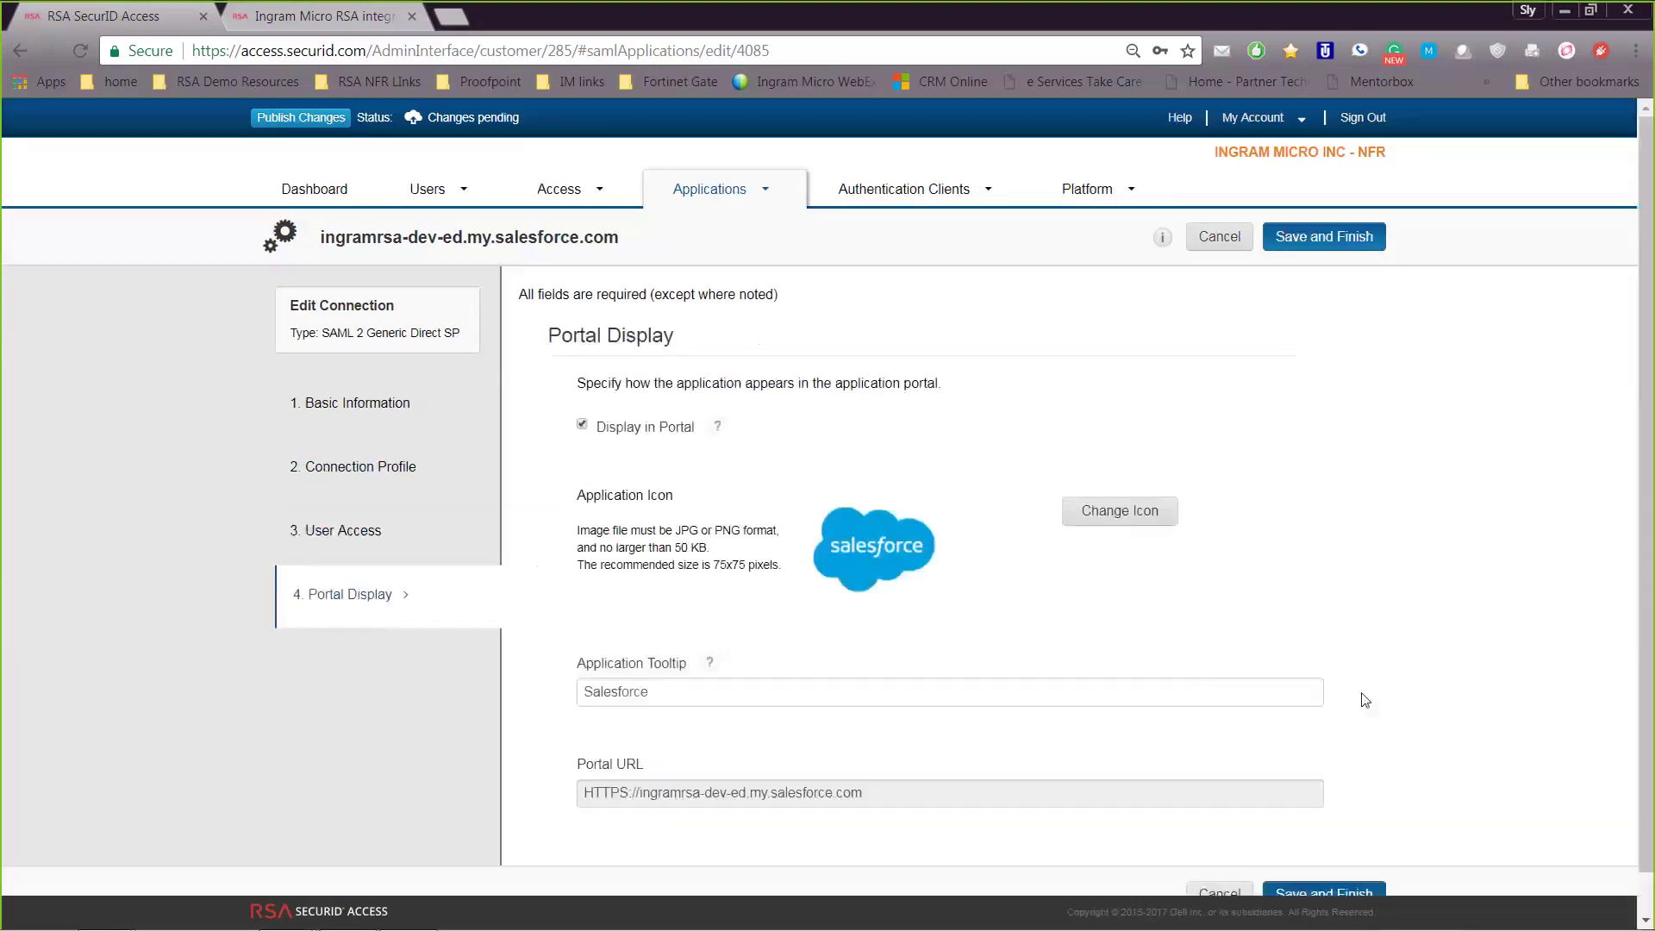
pyautogui.scroll(-1, 1344, 733)
pyautogui.click(1310, 853)
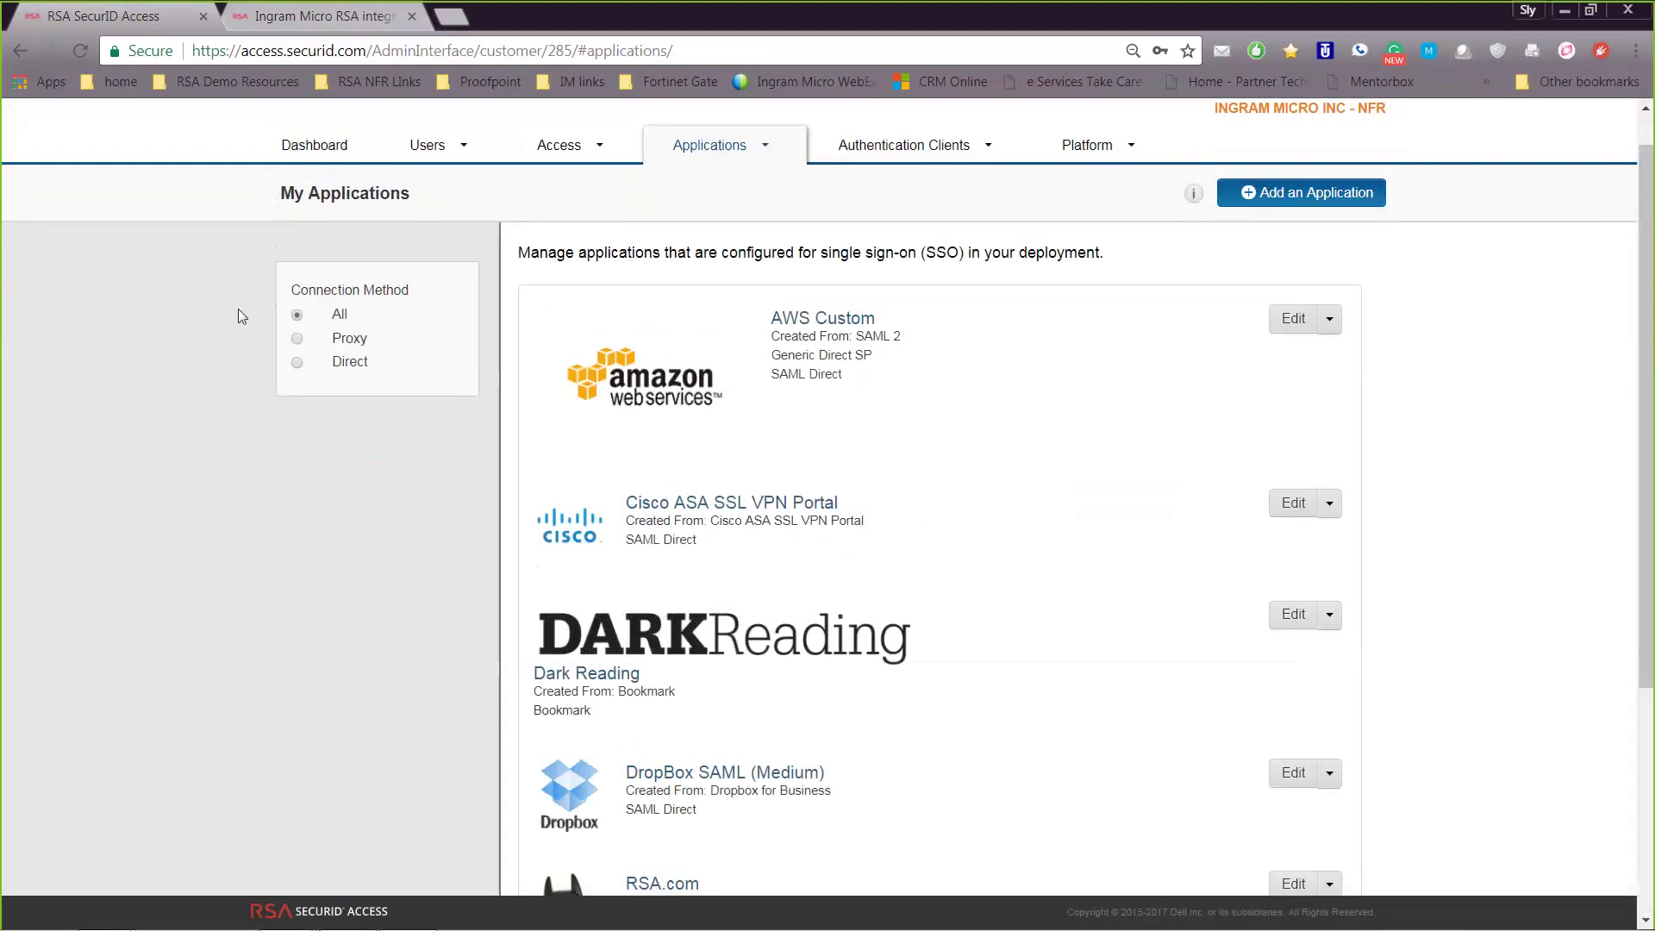
pyautogui.scroll(1, 238, 308)
pyautogui.click(318, 121)
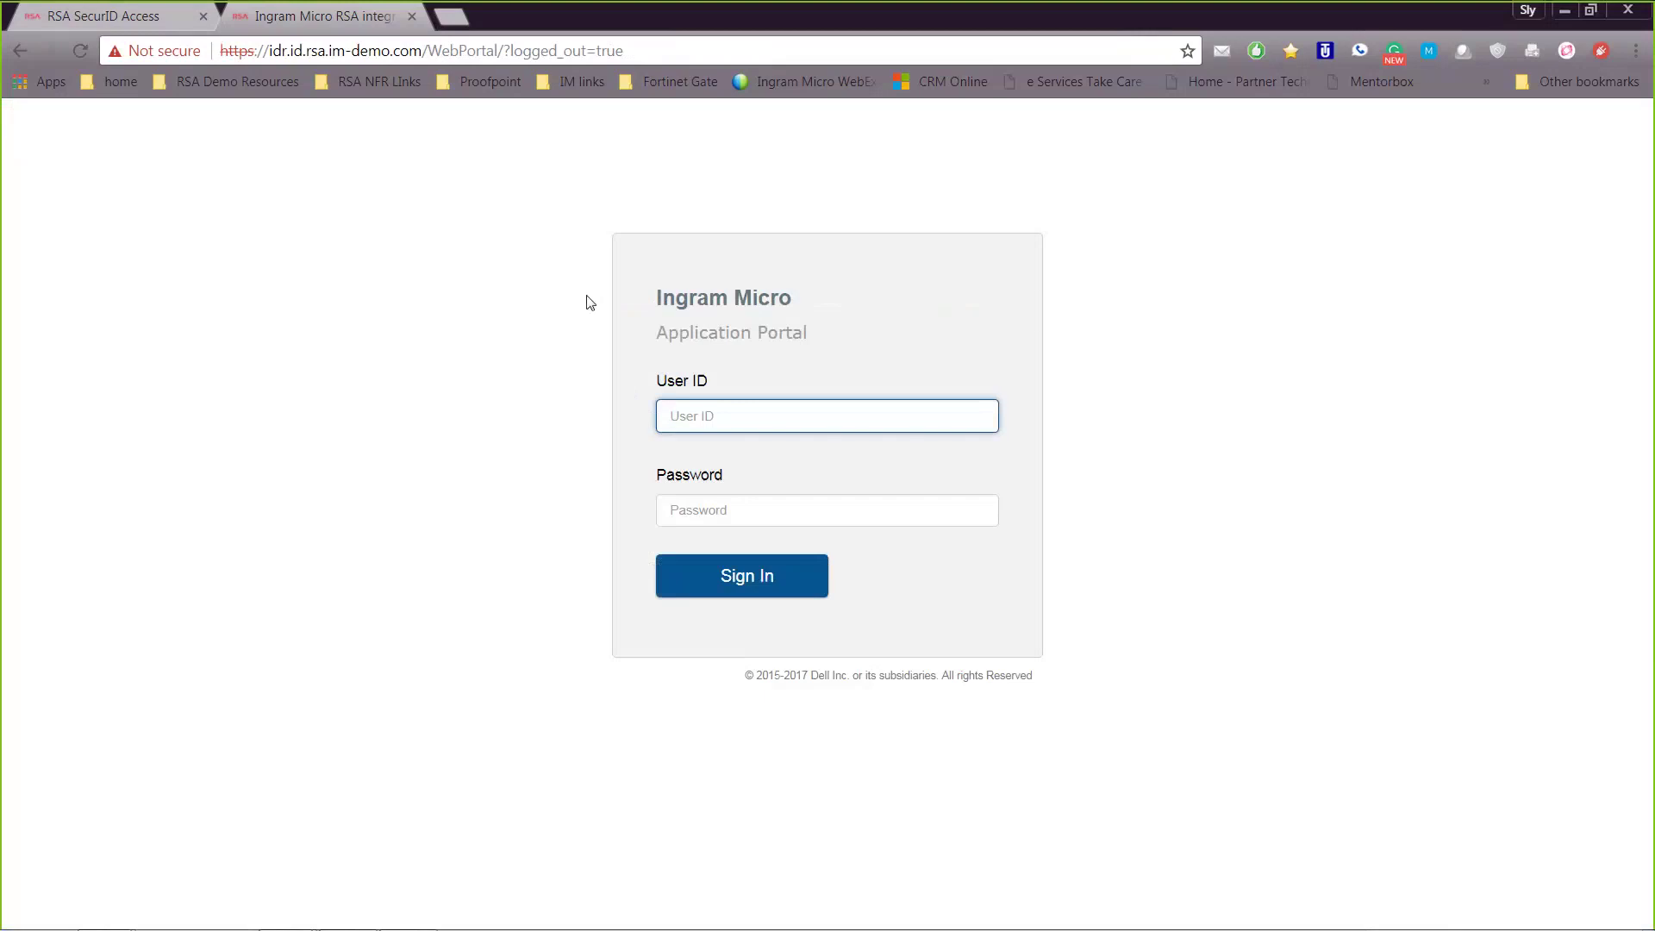
# Sign in to the Application Portal with the test user's ID and password
pyautogui.write('50cents')
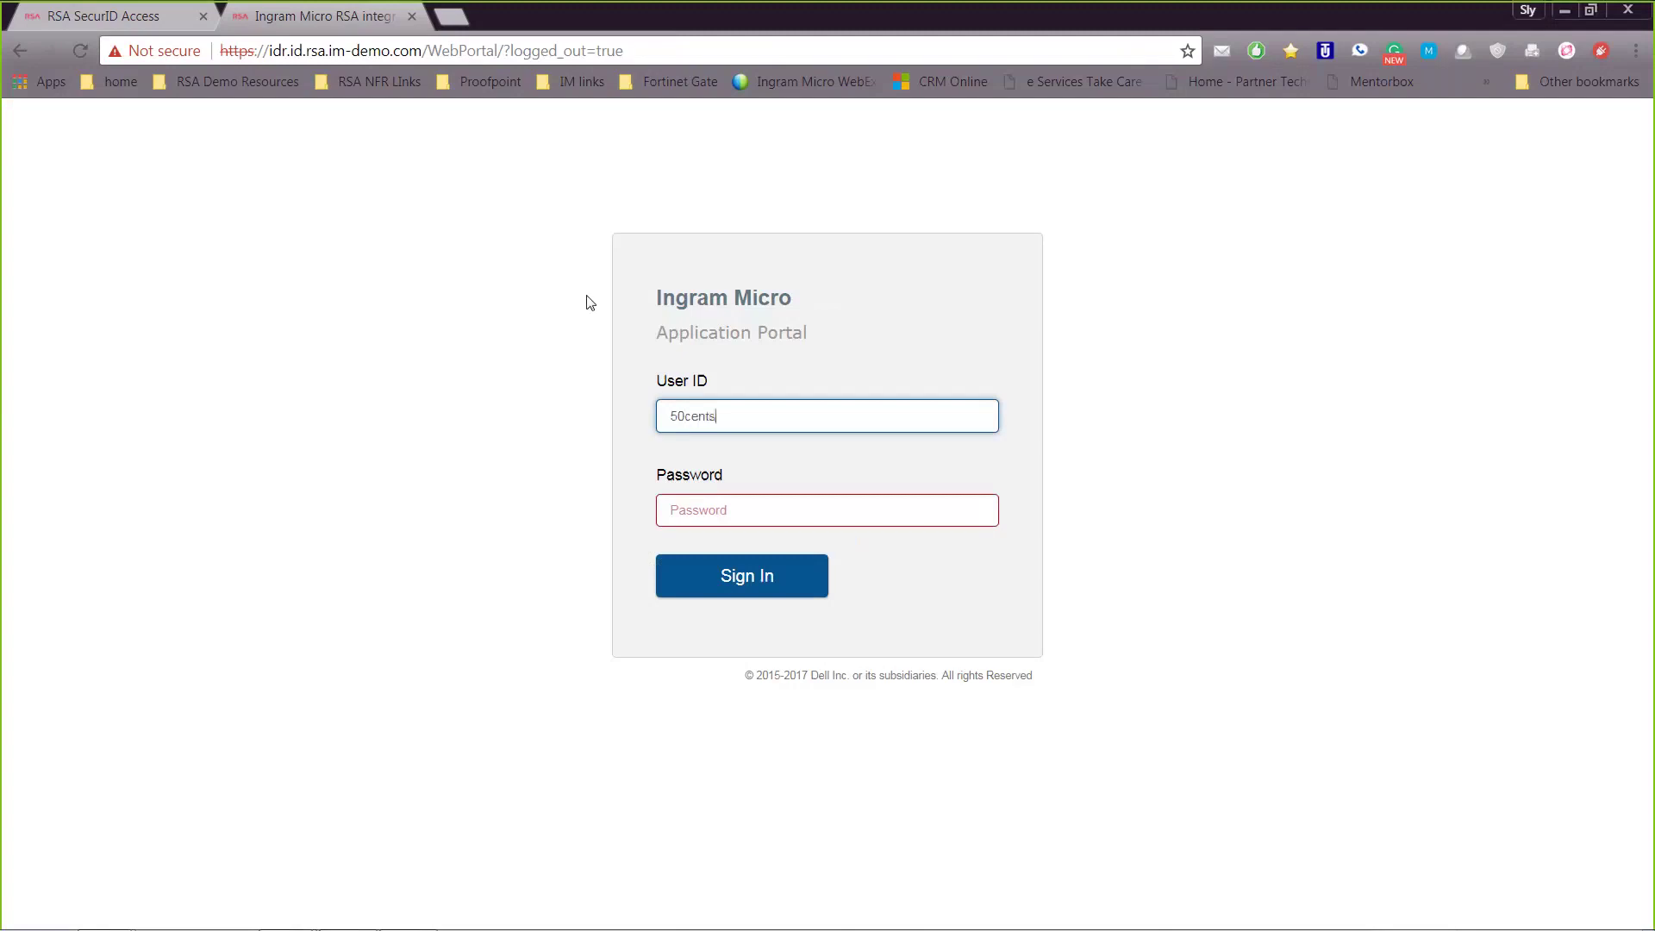
pyautogui.press('Tab')
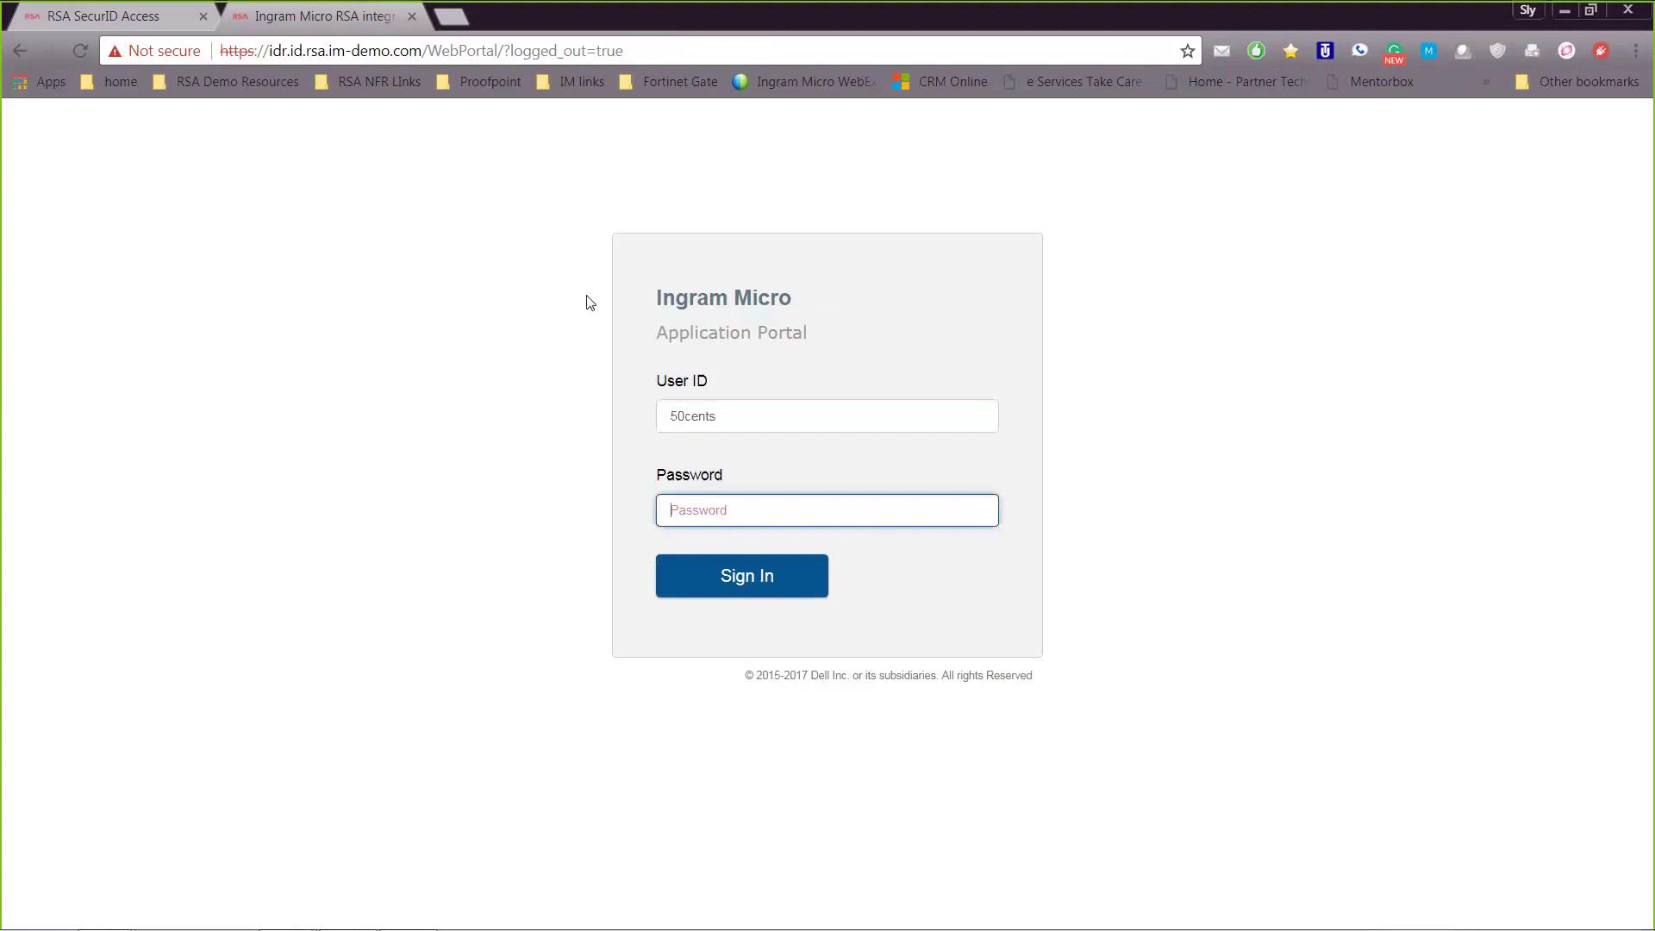
pyautogui.write('**********')
pyautogui.click(824, 597)
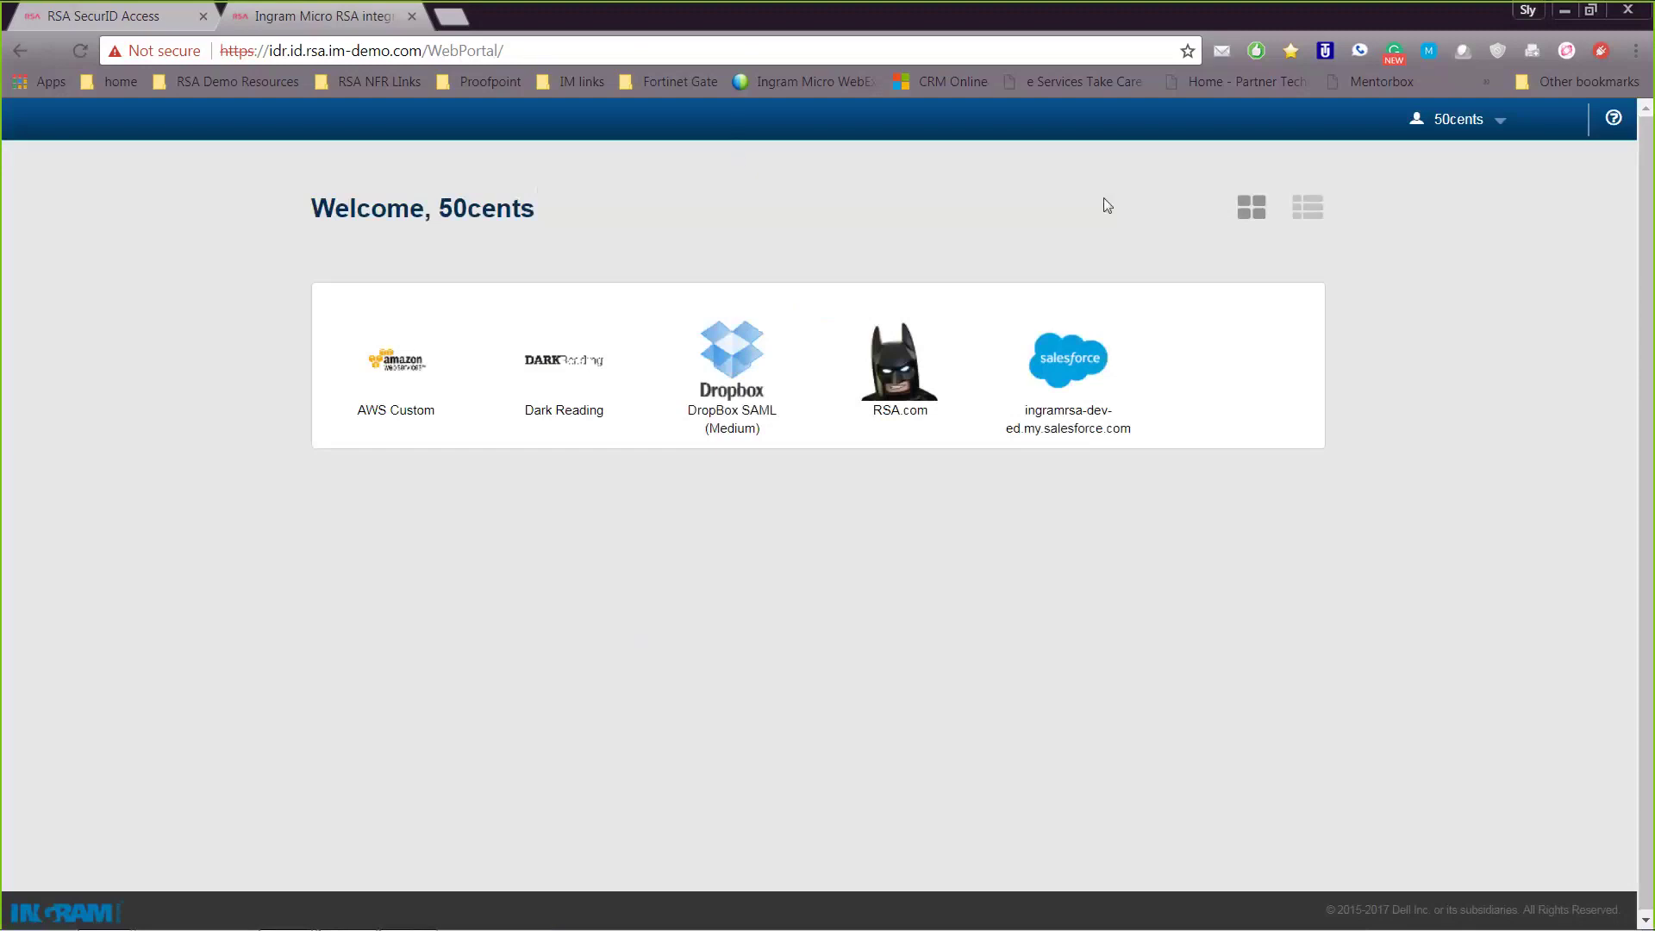
# Launch the Salesforce tile from the portal and log in using SecurID Access Salesforce
pyautogui.click(138, 15)
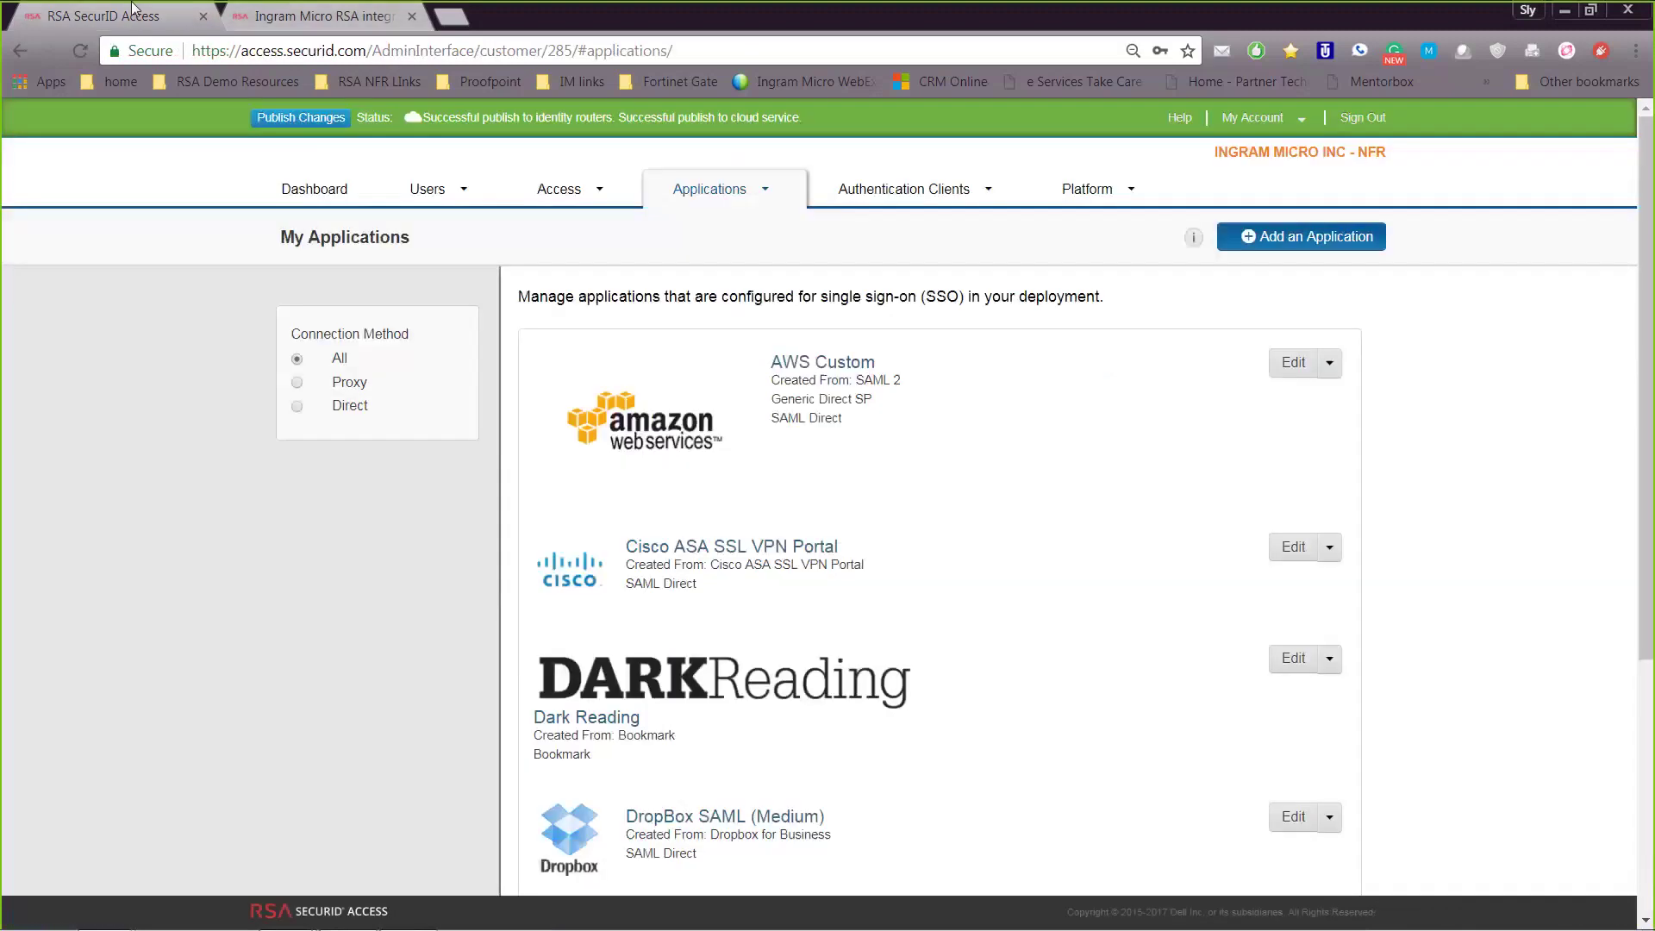
pyautogui.click(360, 17)
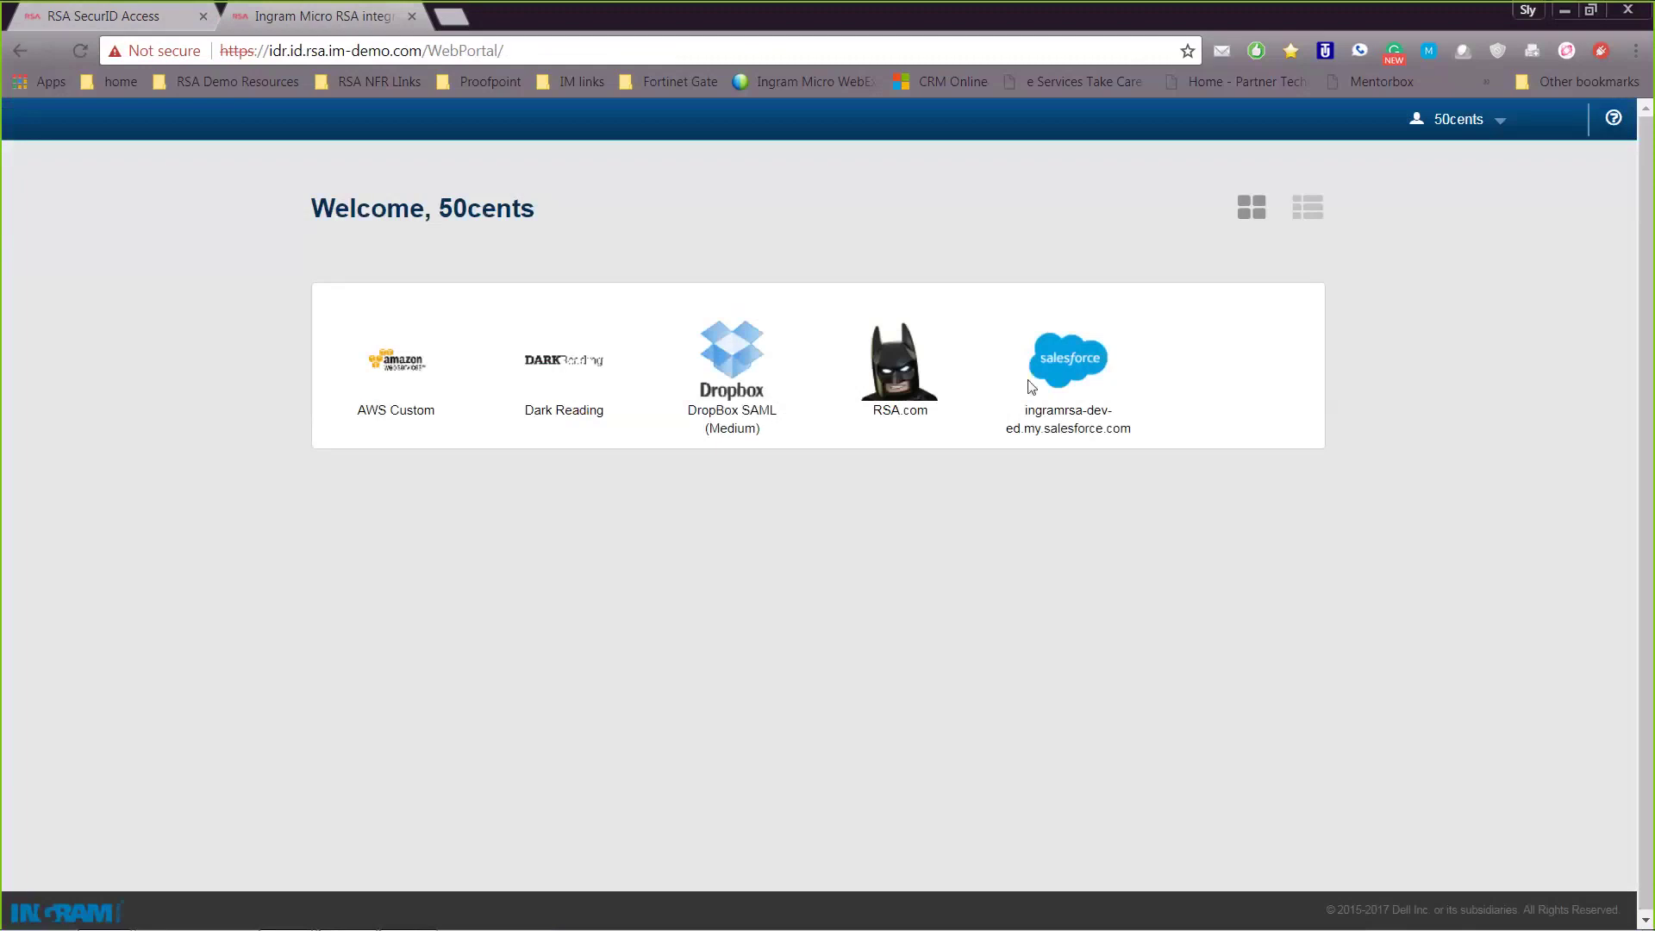
pyautogui.click(1069, 371)
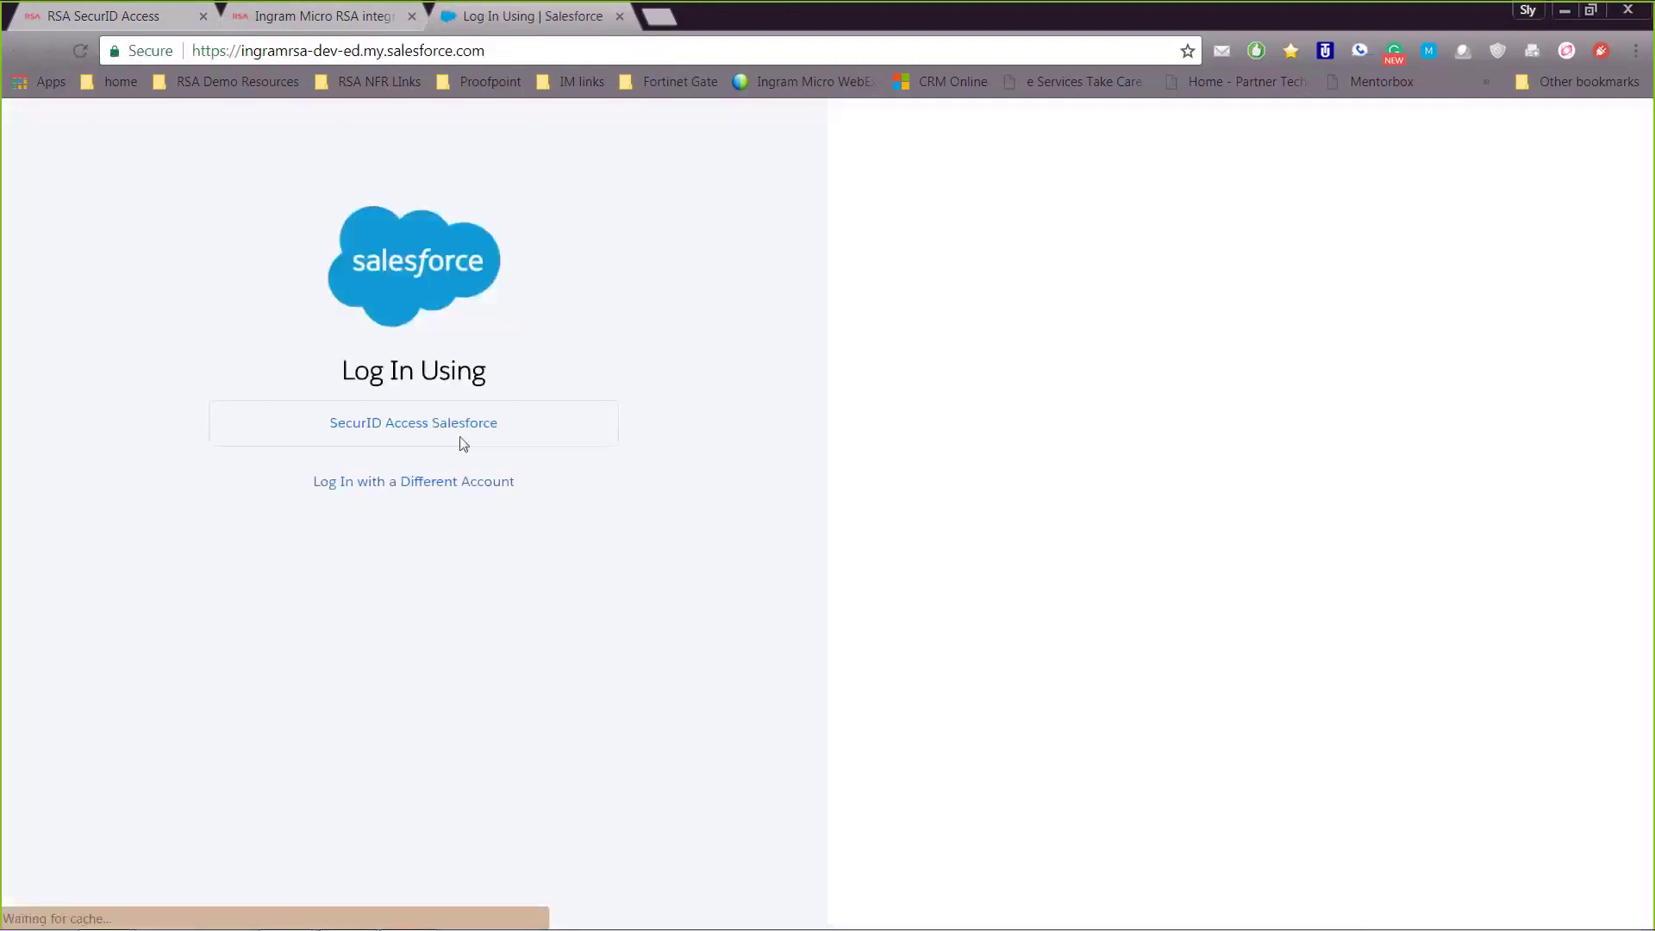
pyautogui.click(463, 443)
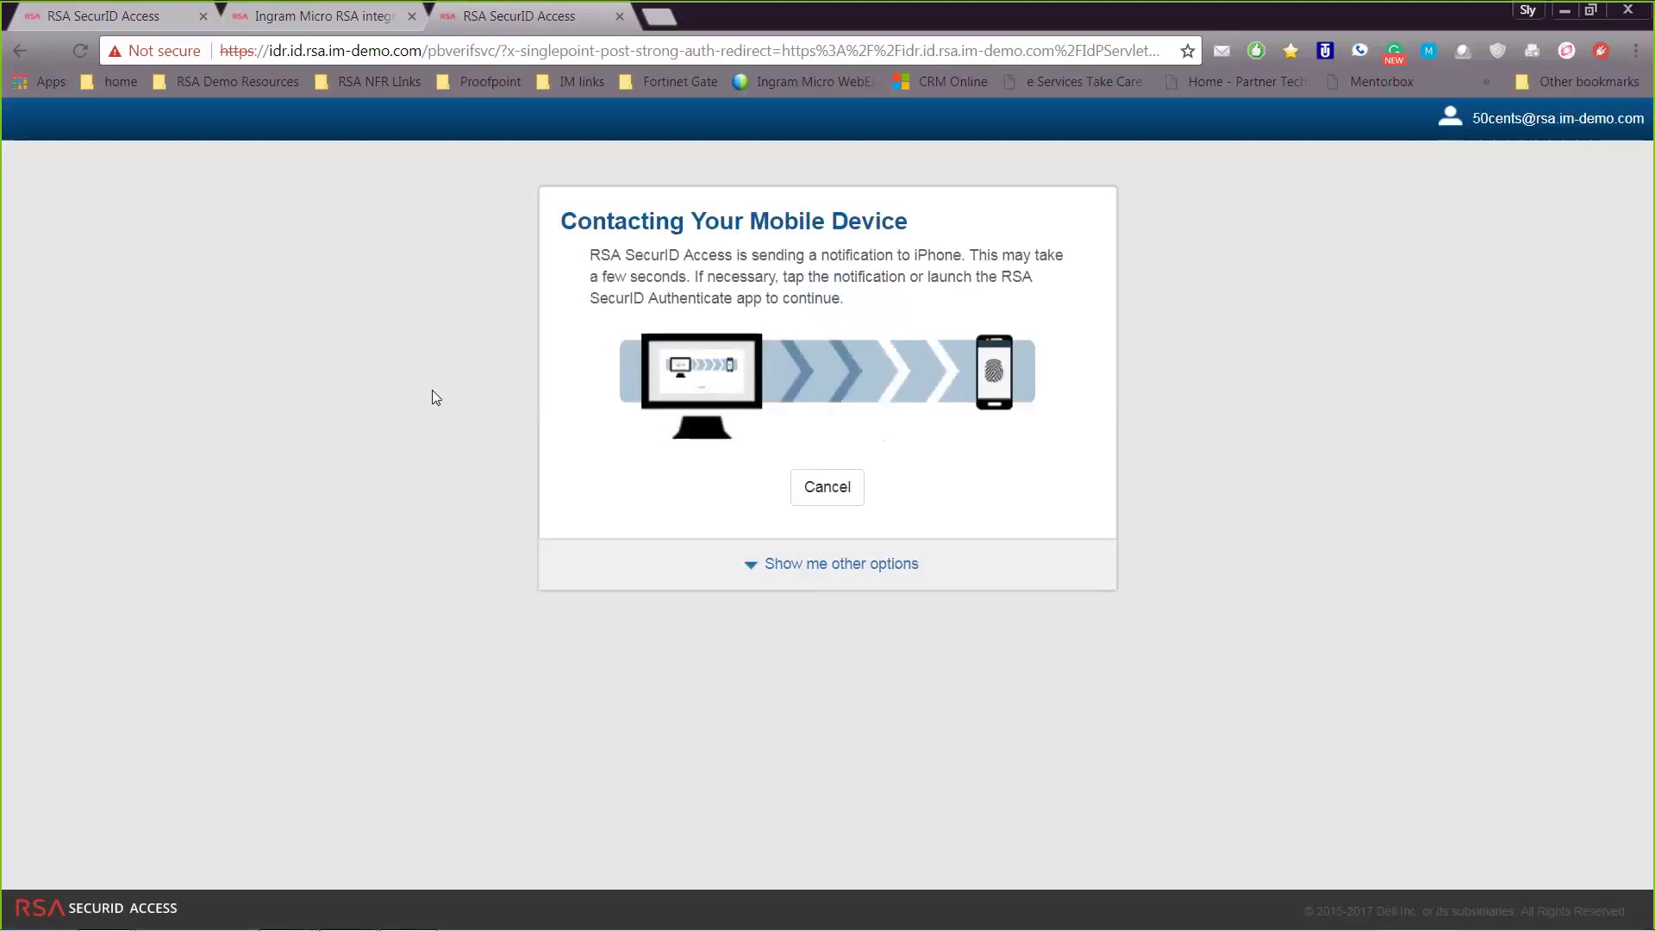
# Start Reflector 2, postpone its update, and place the iPhone mirror on the left side
pyautogui.click(42, 901)
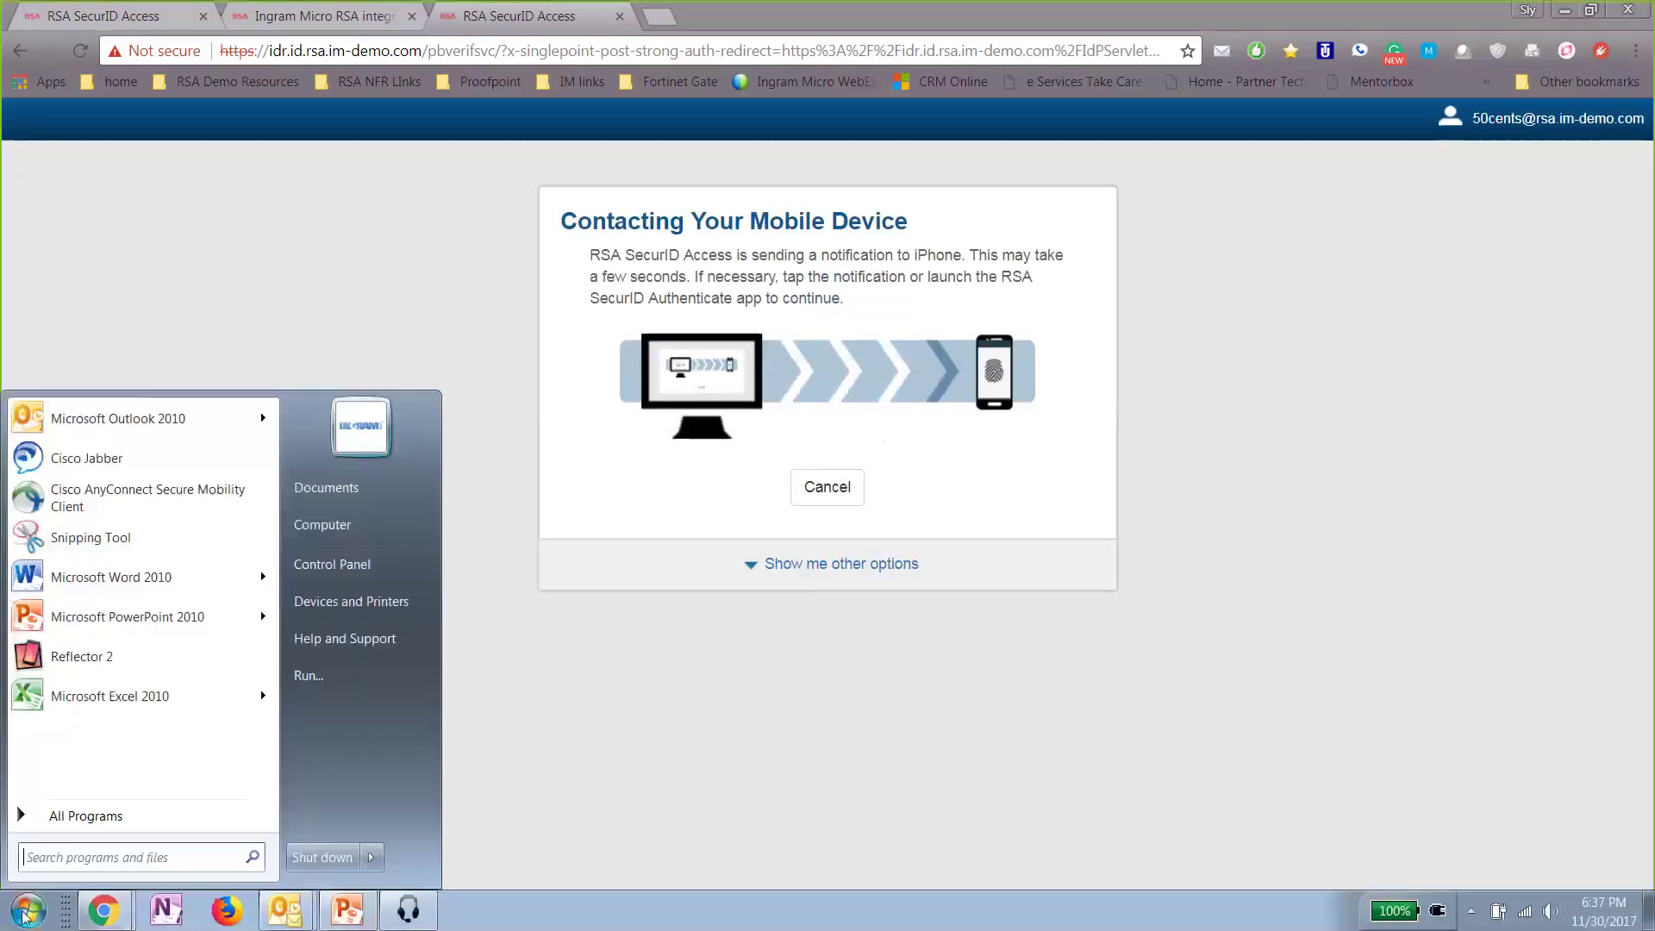
pyautogui.click(126, 666)
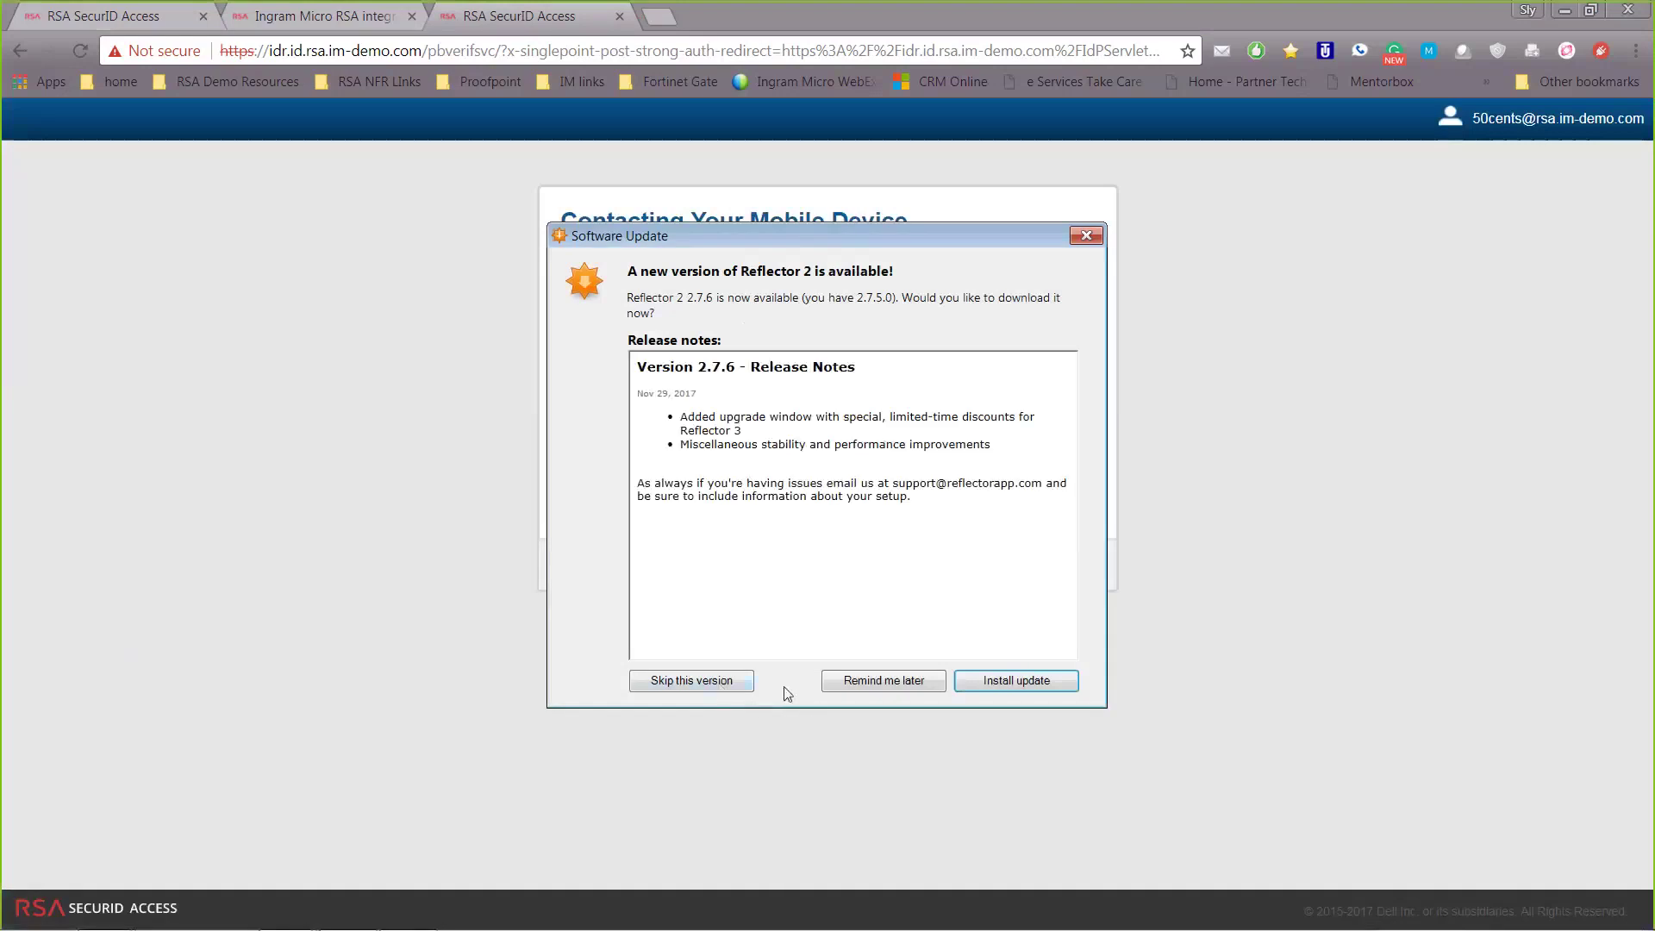
pyautogui.click(871, 686)
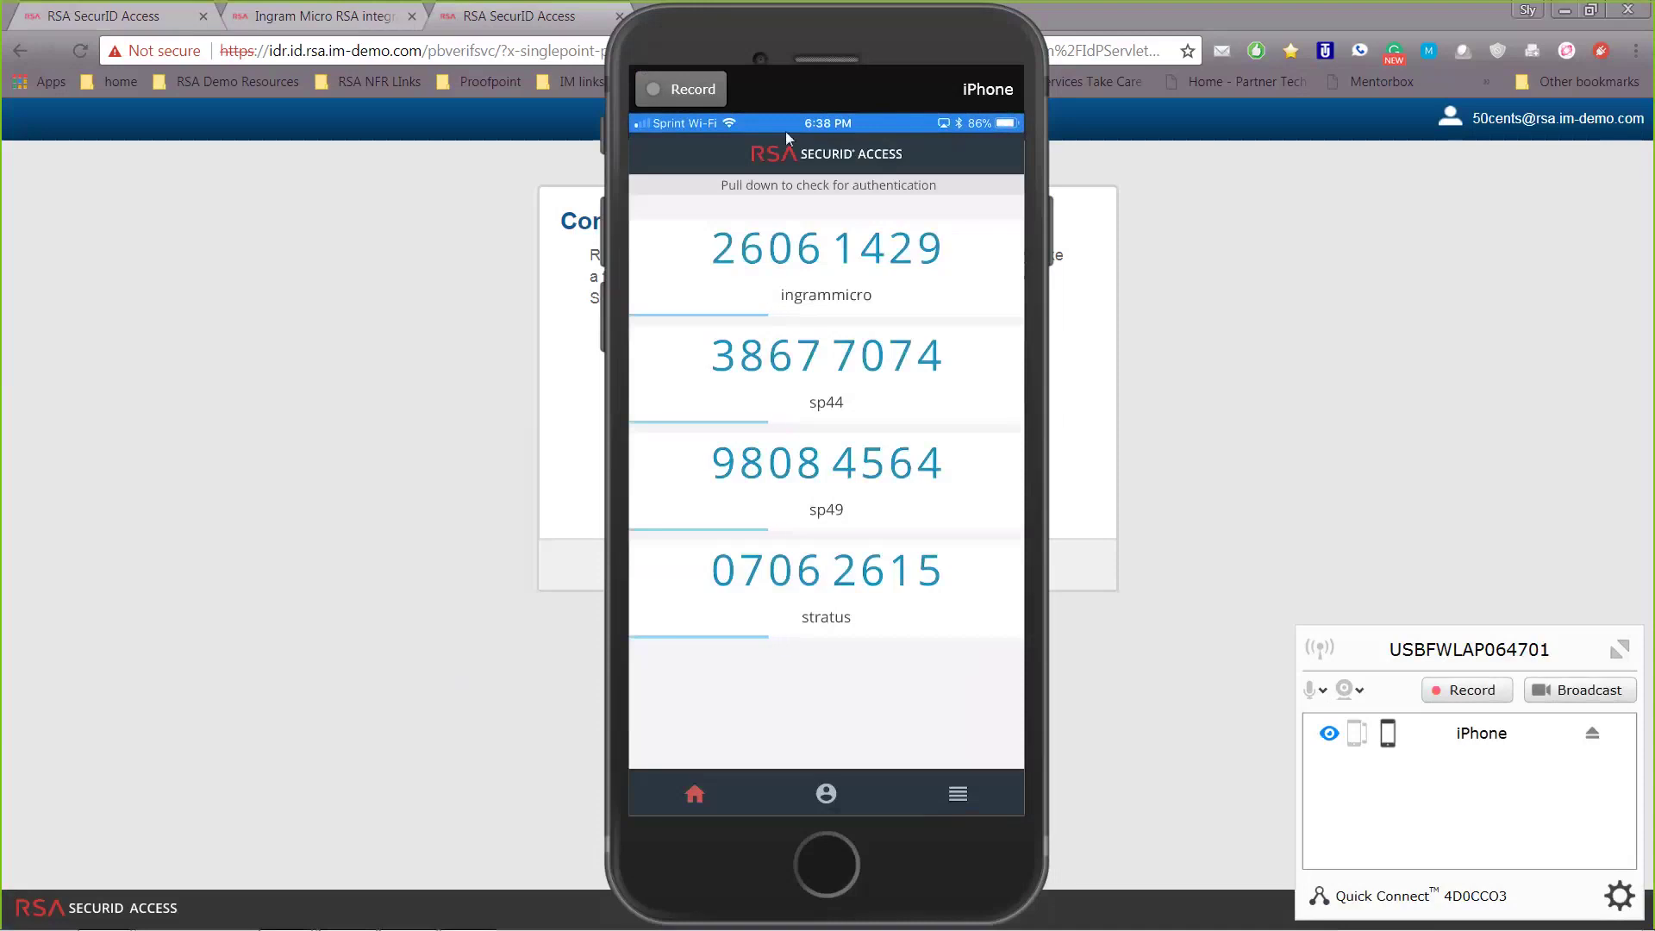
pyautogui.moveTo(835, 54); pyautogui.dragTo(336, 54)
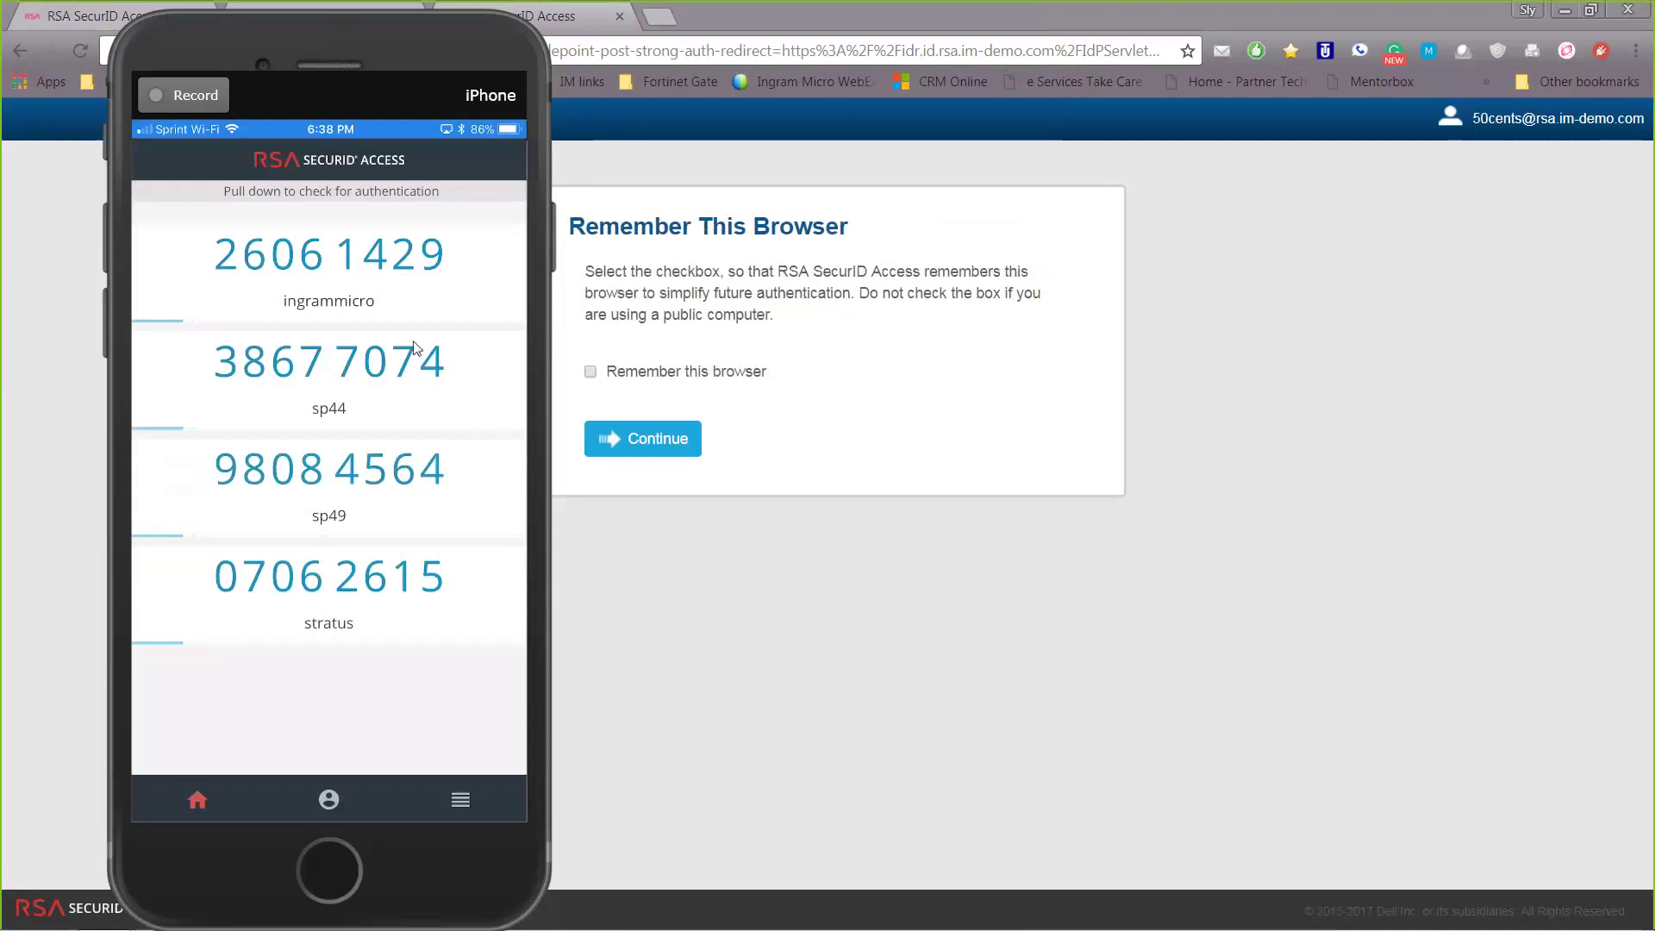
# Continue past Remember This Browser to Salesforce Home, shrink the mirror, and return to the admin console
pyautogui.click(656, 446)
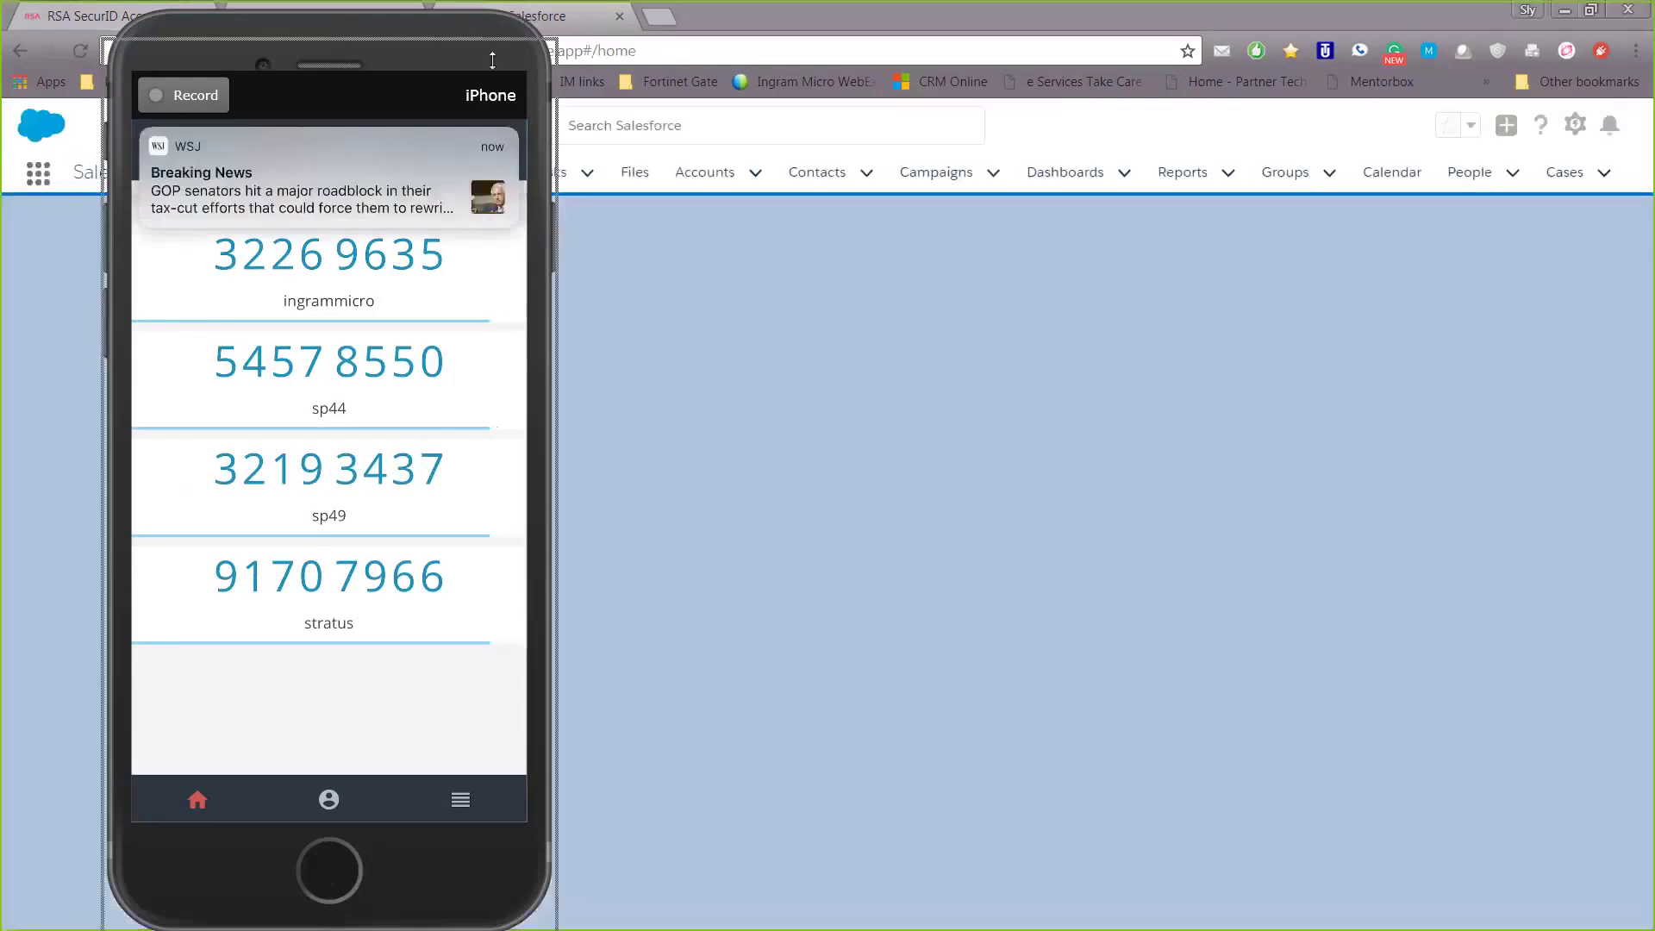
pyautogui.moveTo(528, 21); pyautogui.dragTo(351, 189)
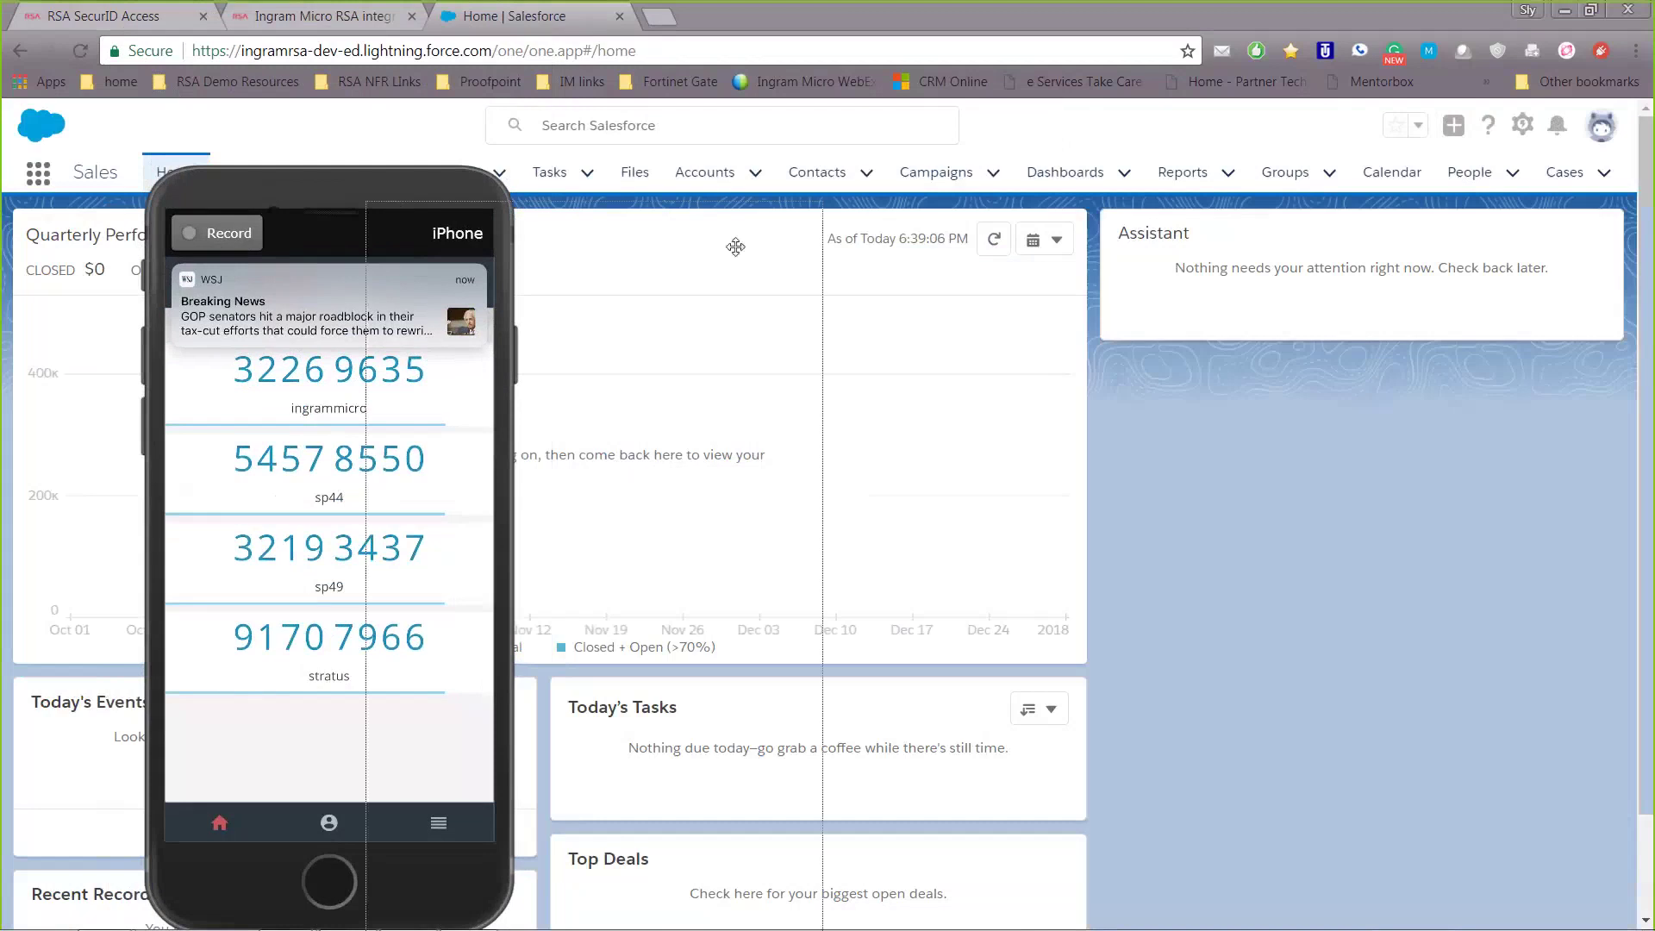
pyautogui.click(155, 24)
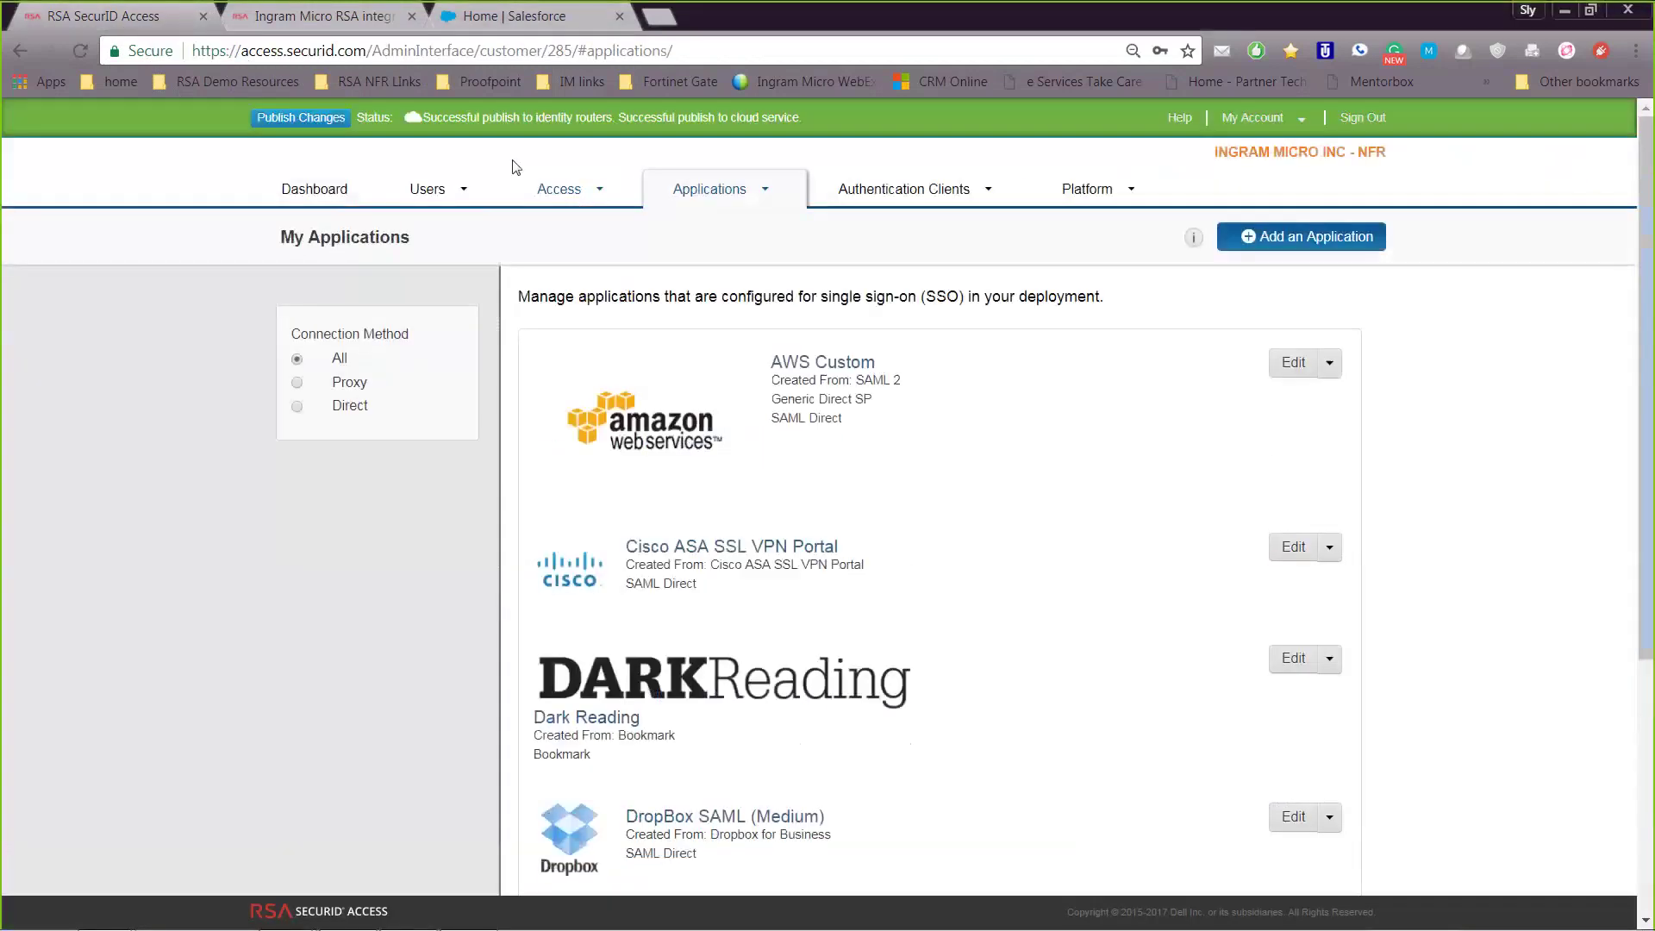
# Review the SecurID Access Identity Confidence policy's Rule Sets, then go to Access > Assurance Levels
pyautogui.click(578, 193)
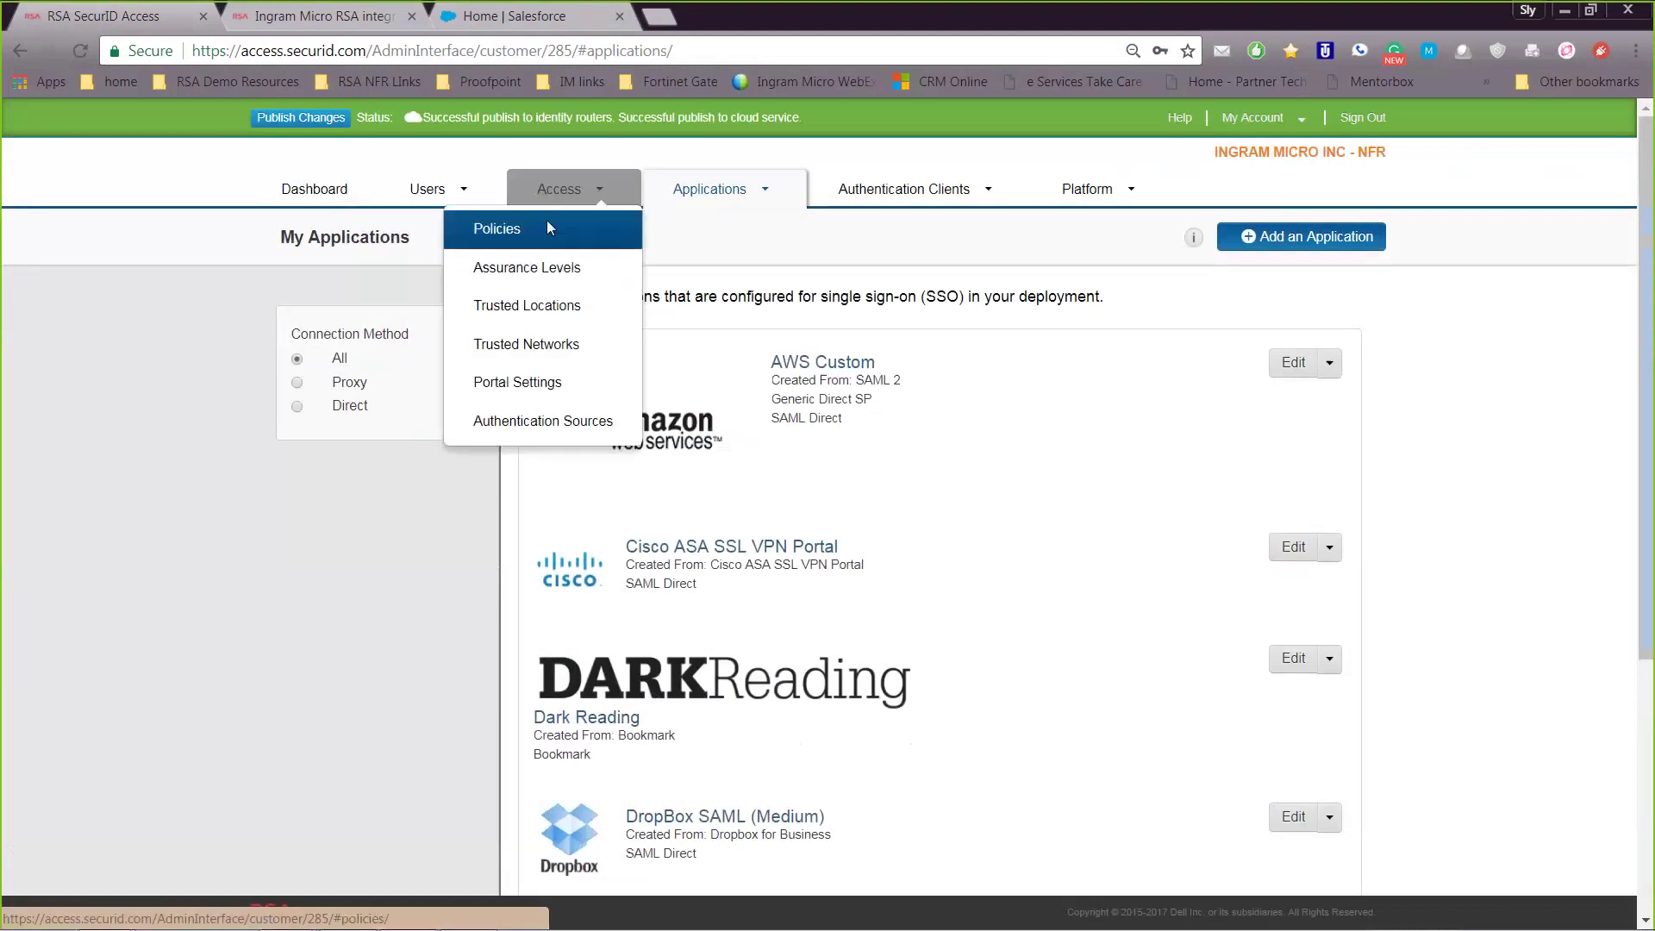
pyautogui.click(546, 223)
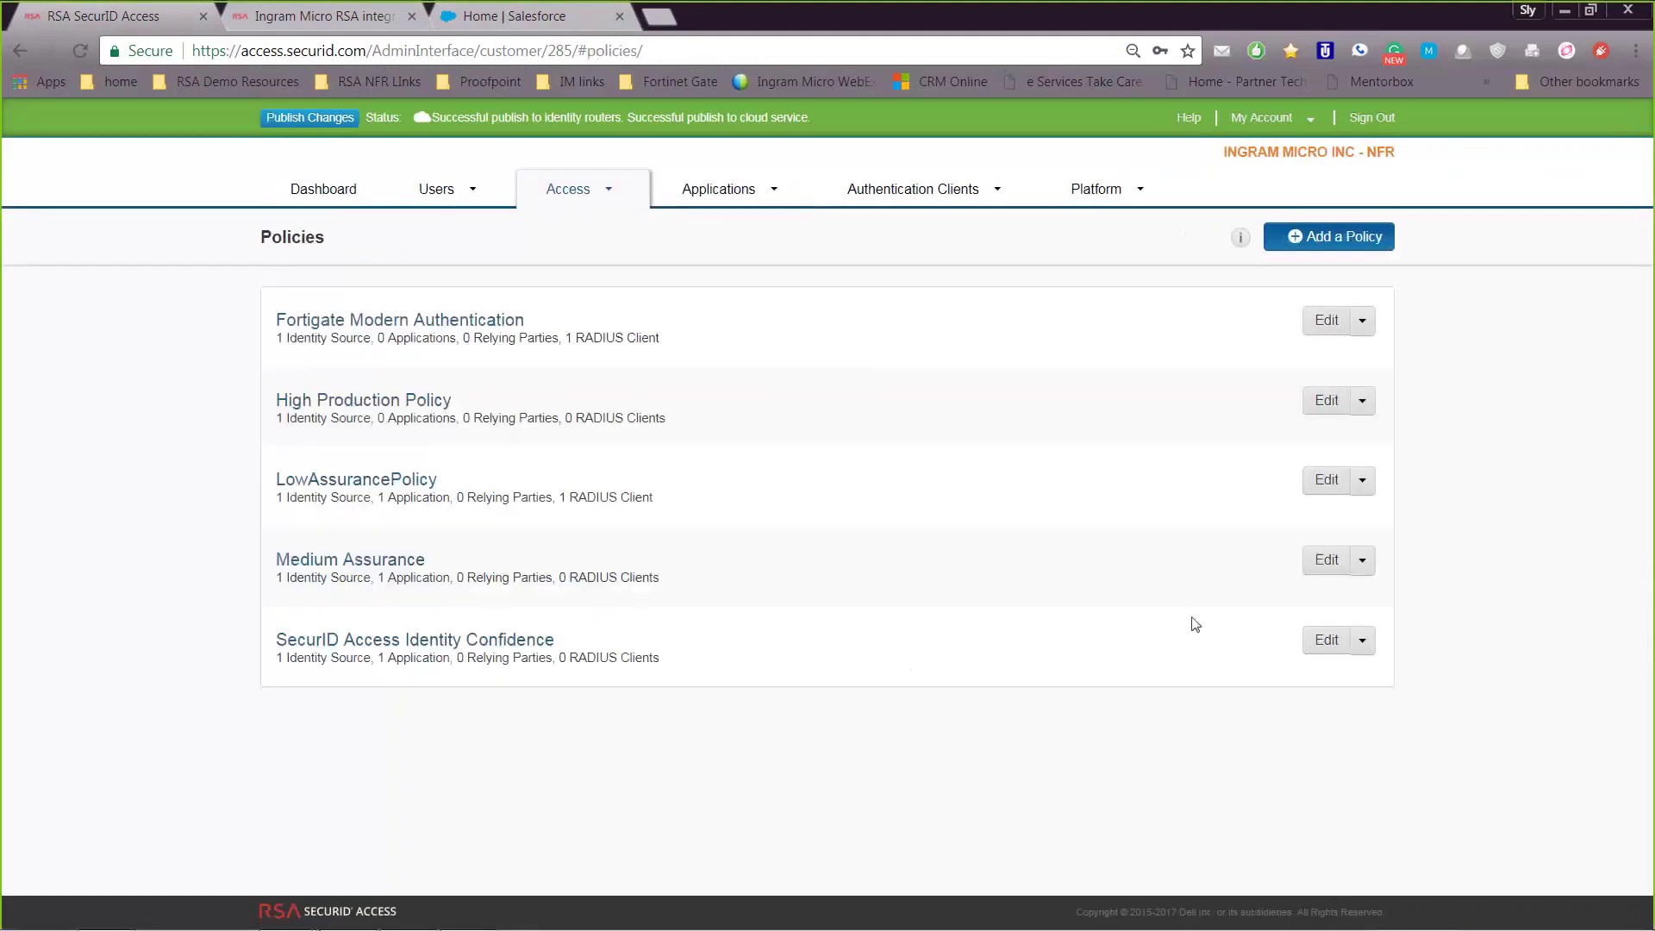
pyautogui.click(1326, 639)
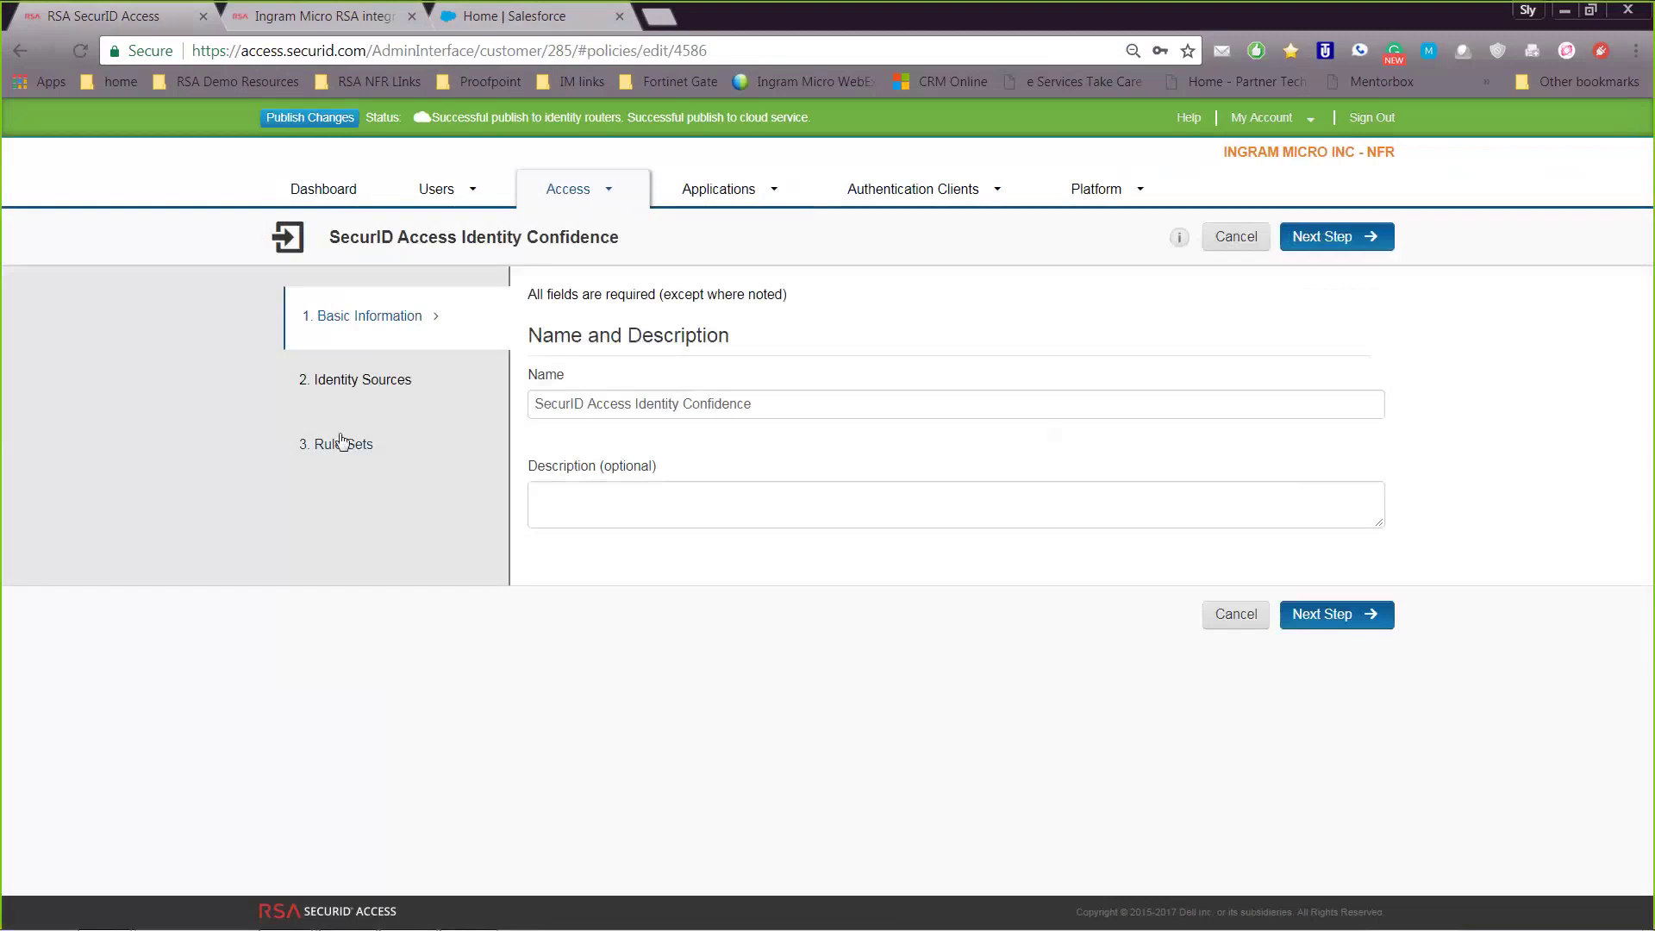
pyautogui.click(370, 440)
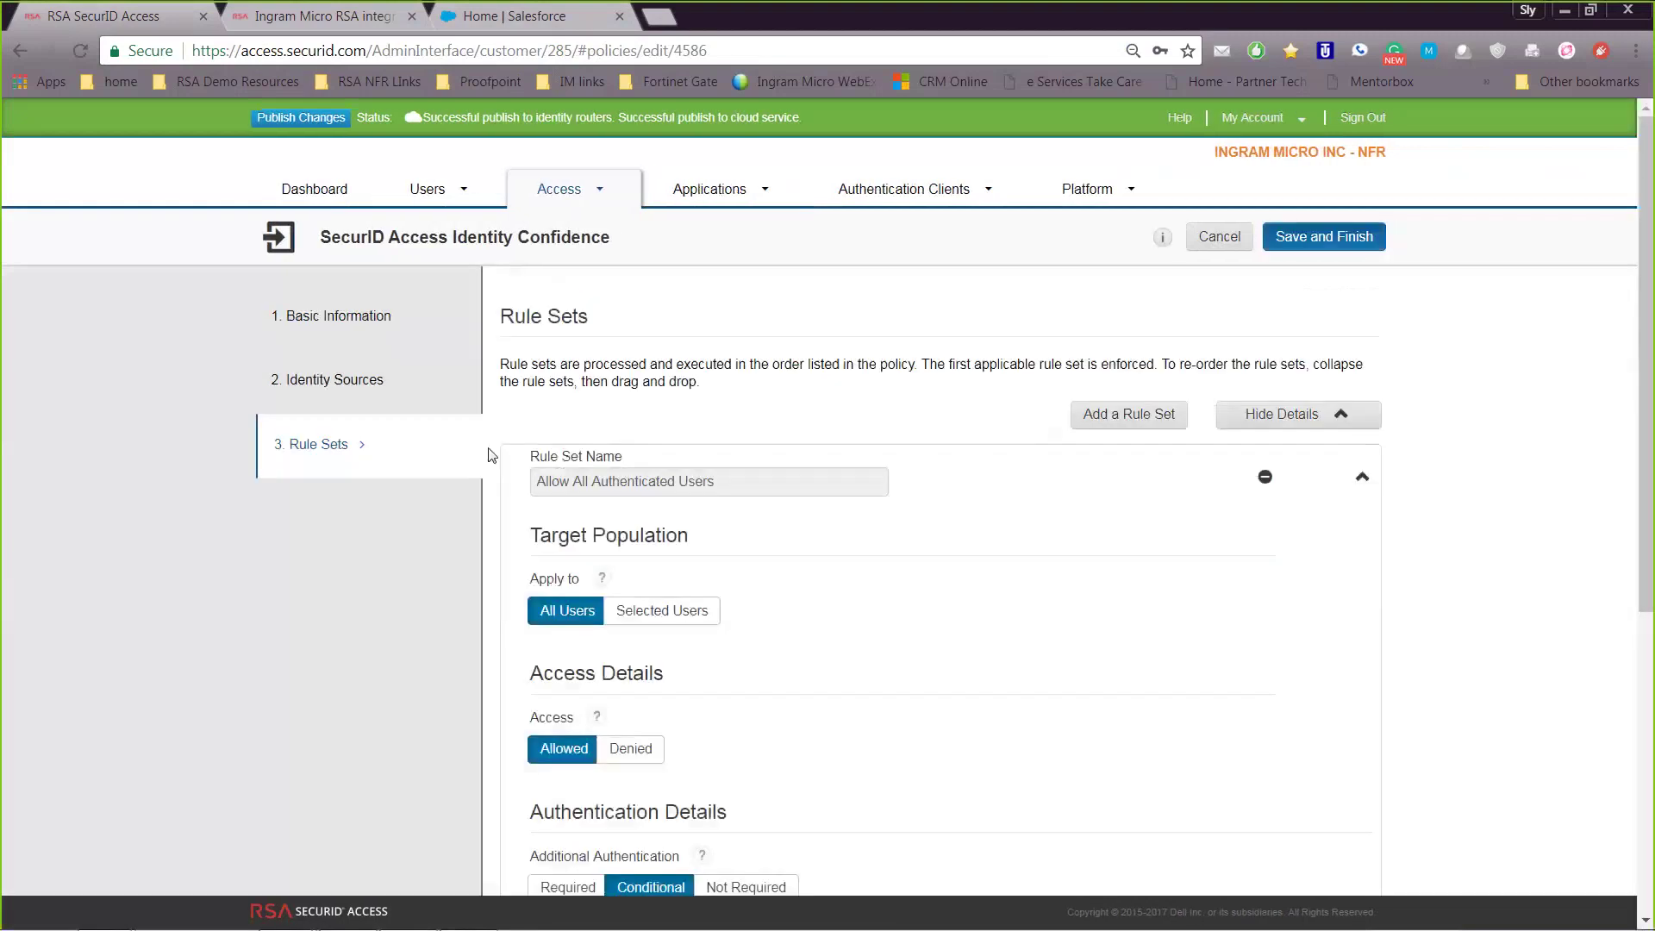
pyautogui.scroll(-6, 1164, 431)
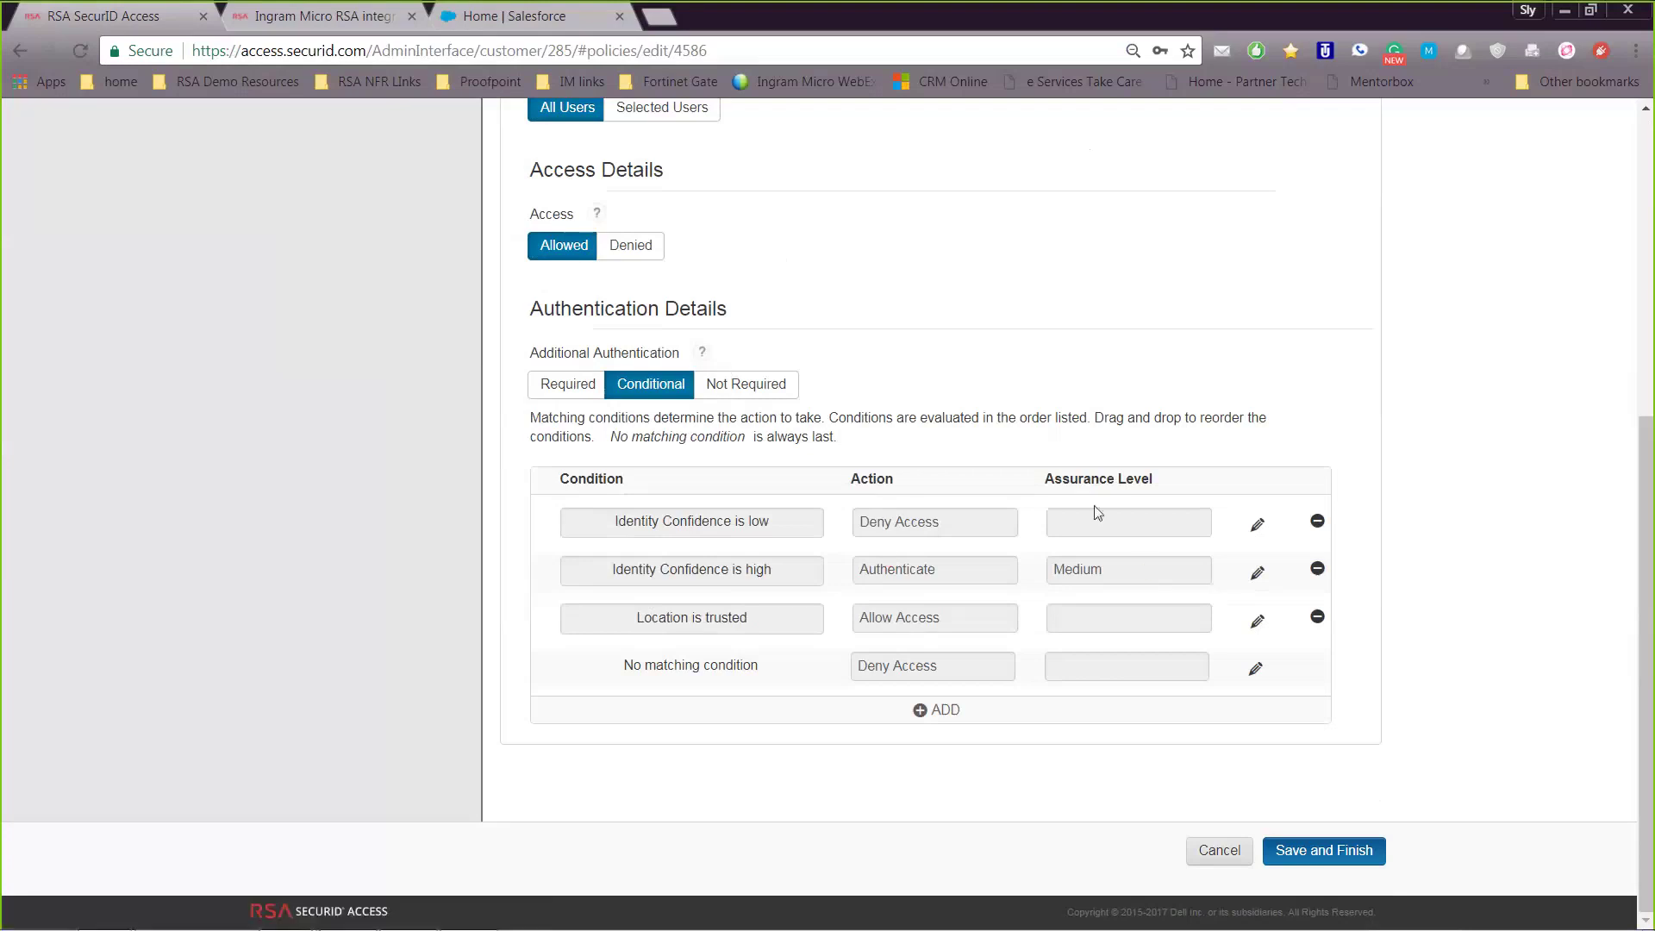
pyautogui.scroll(5, 834, 432)
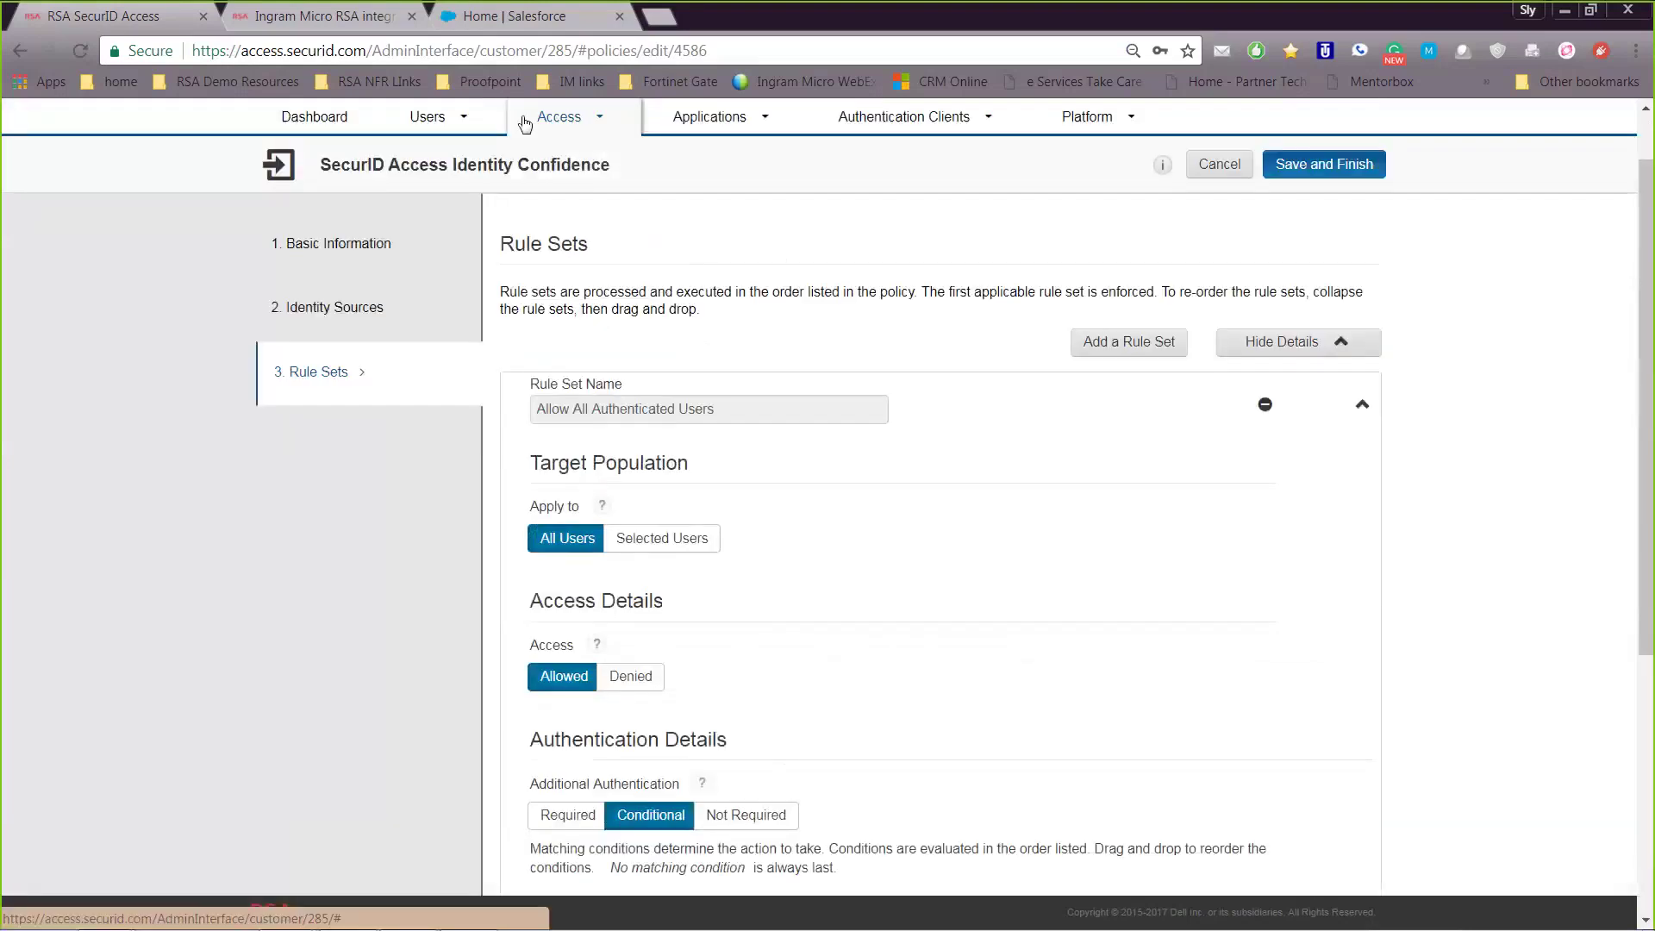
pyautogui.click(560, 116)
pyautogui.click(518, 198)
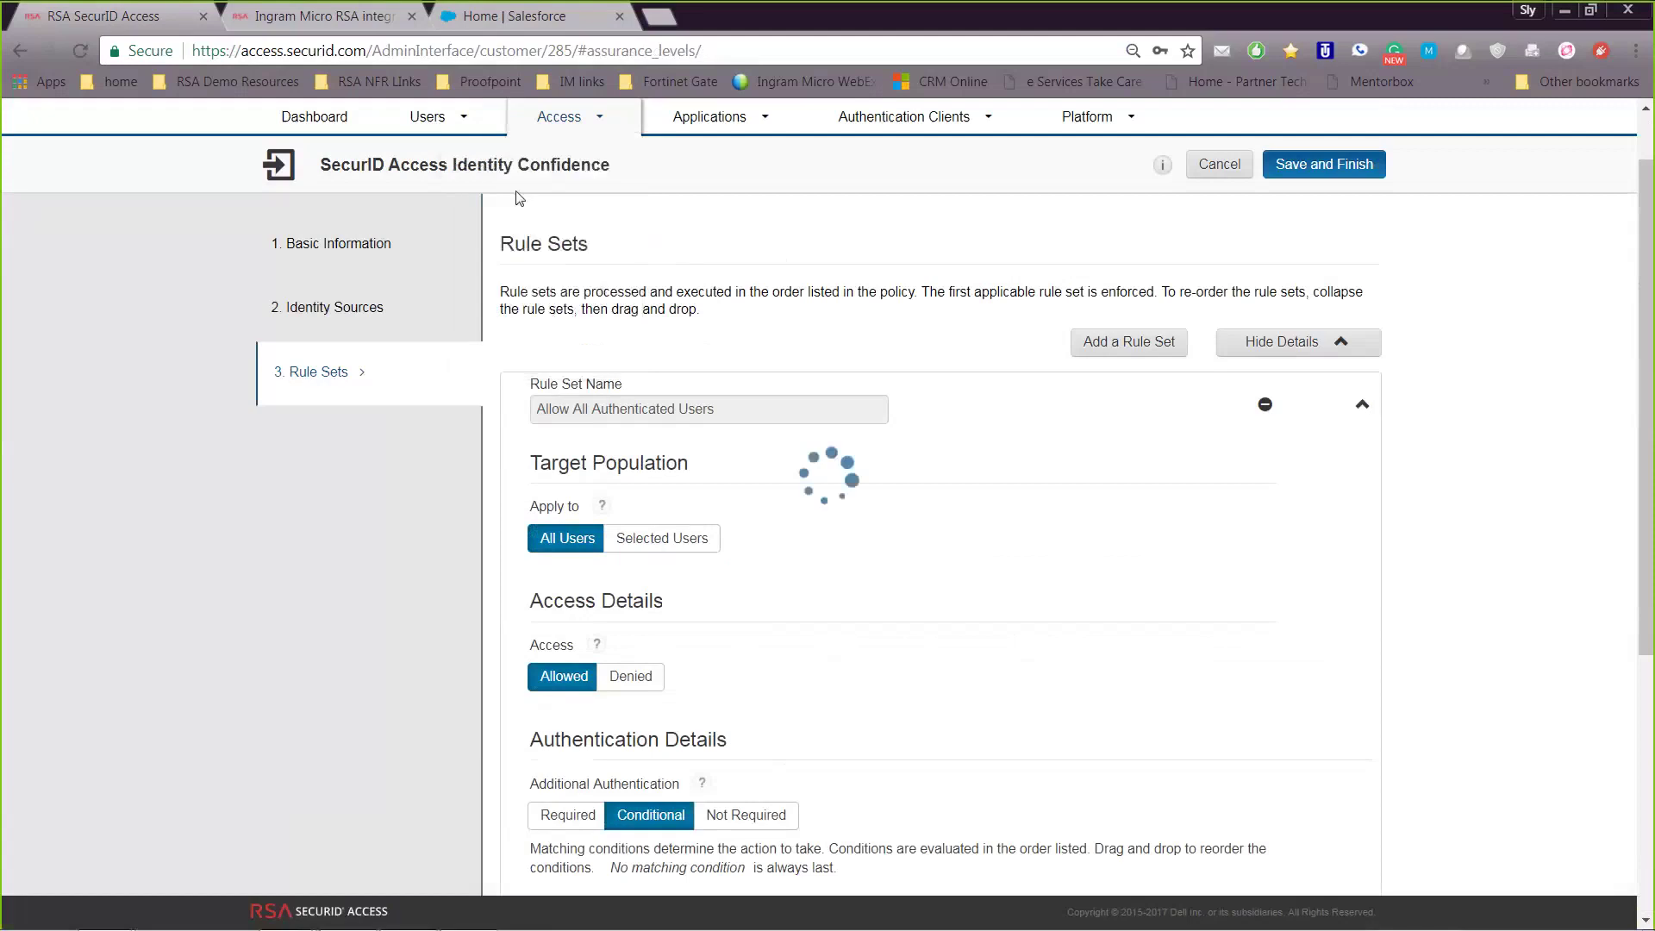